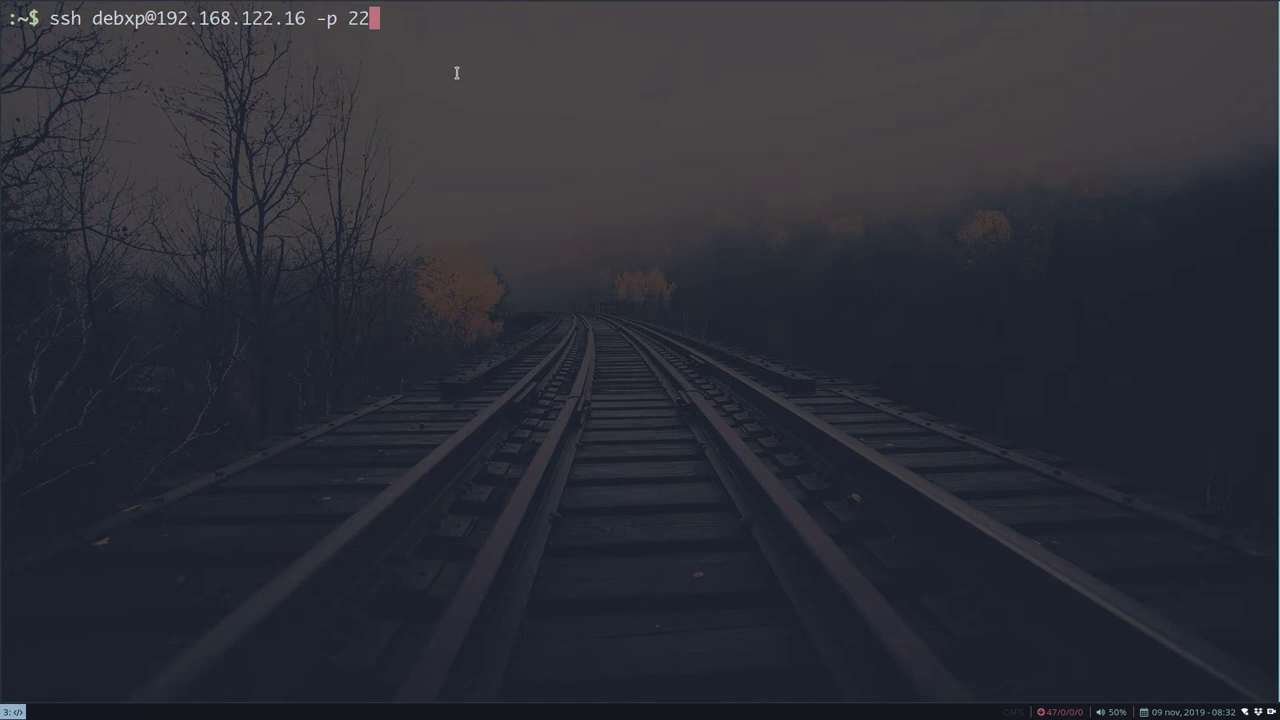
drag(54, 14, 6, 14)
mouse_move(357, 8)
mouse_down()
mouse_move(400, 14)
mouse_move(371, 8)
mouse_move(376, 18)
mouse_up()
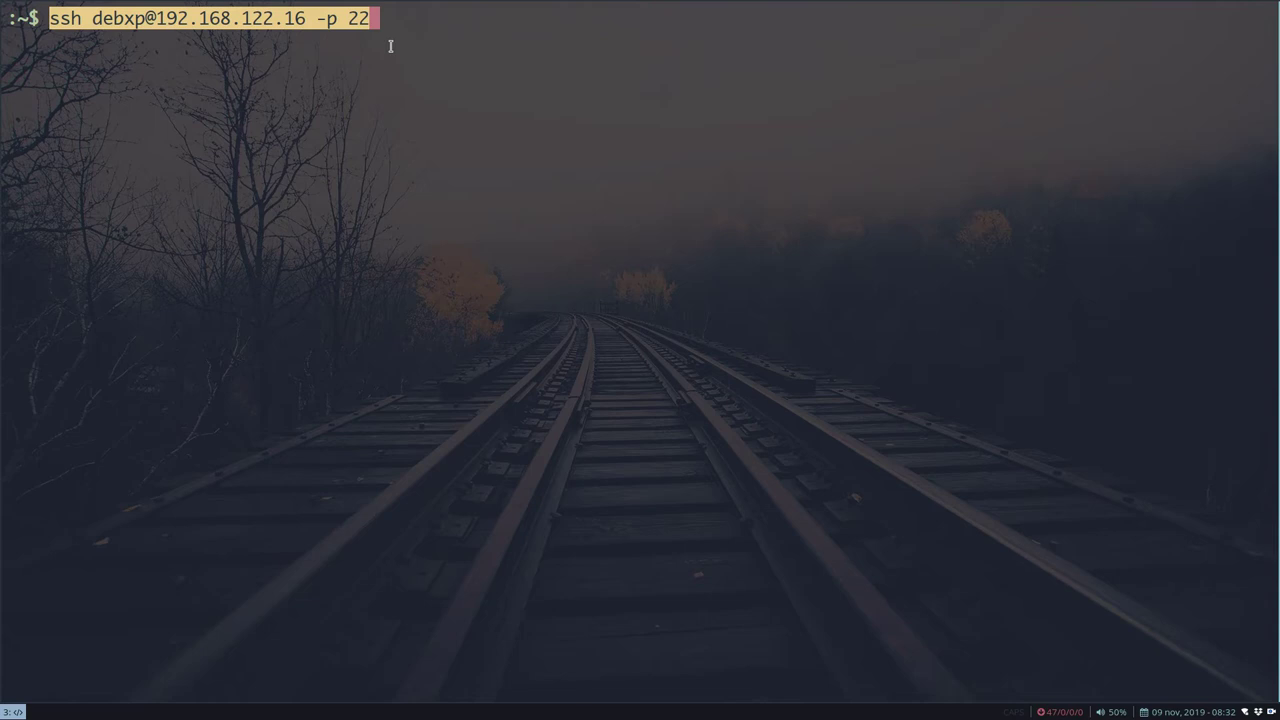
key(Return)
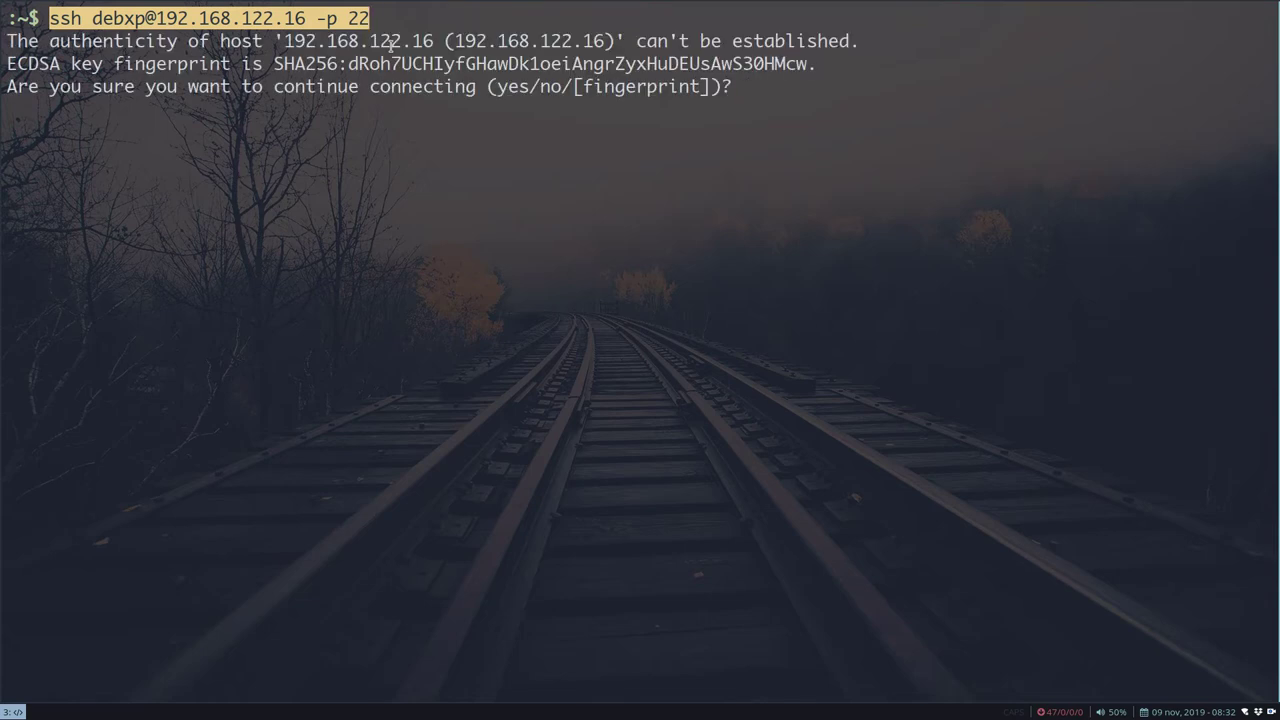
text(es)
key(Return)
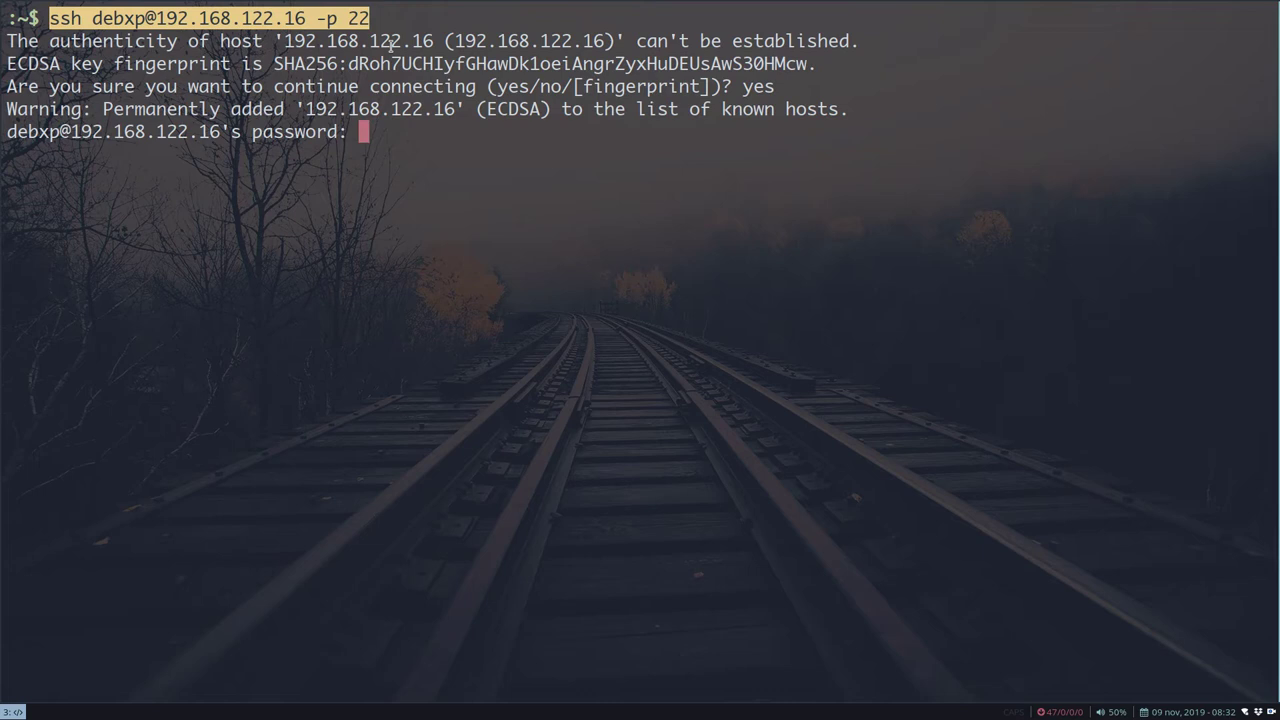
key(Return)
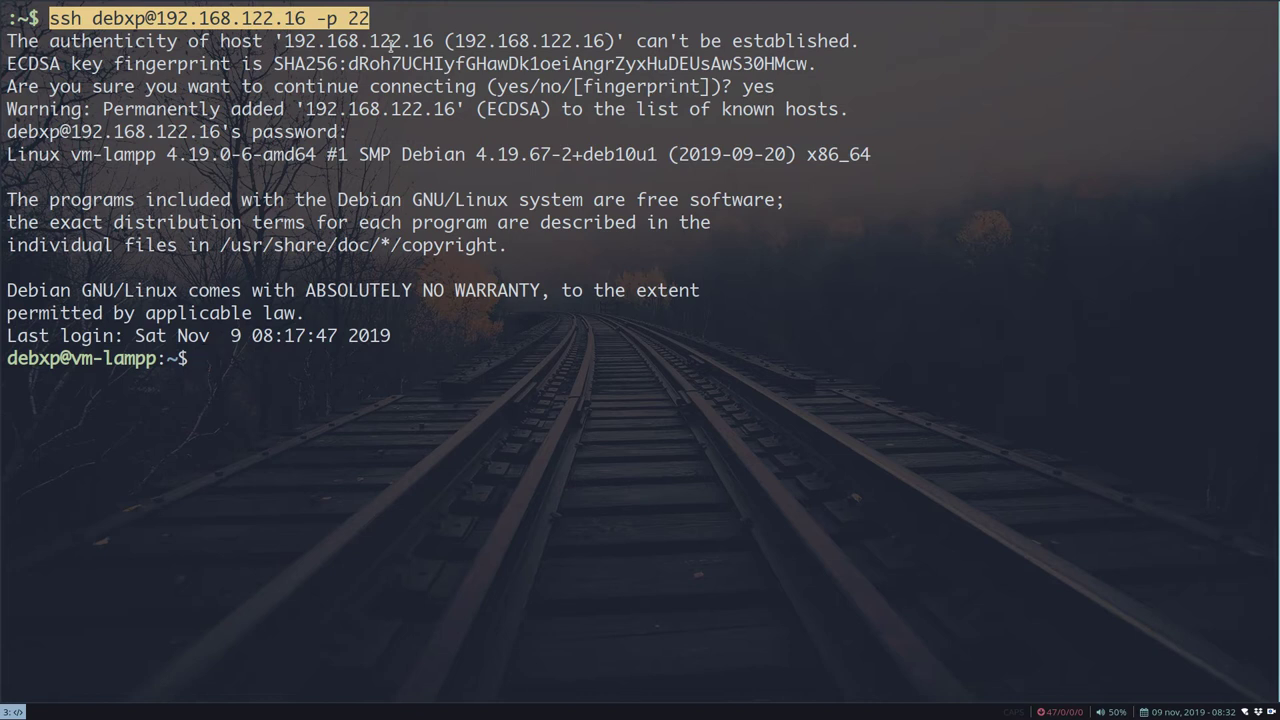
- Install git, curl, lynx and w3m with sudo apt install on a cleared terminal, entering the sudo password and accepting the installation
key(ctrl+l)
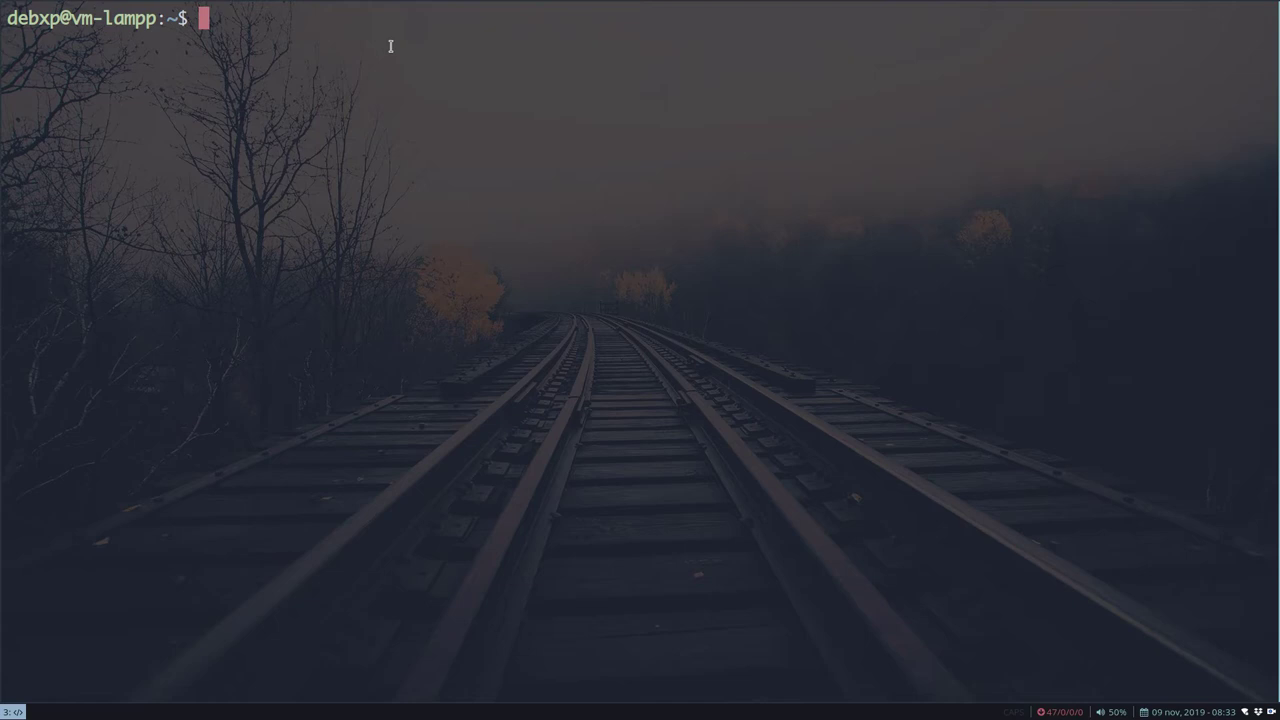
text(sudo apt ins)
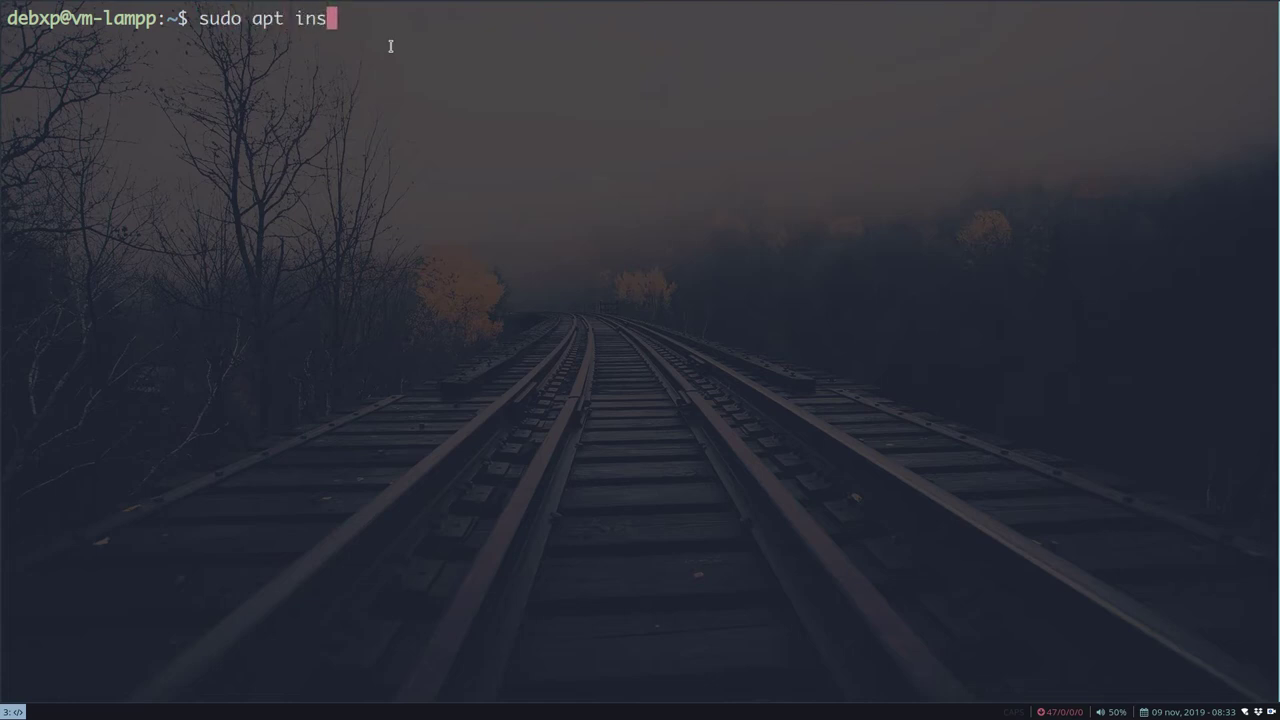
text(tall git )
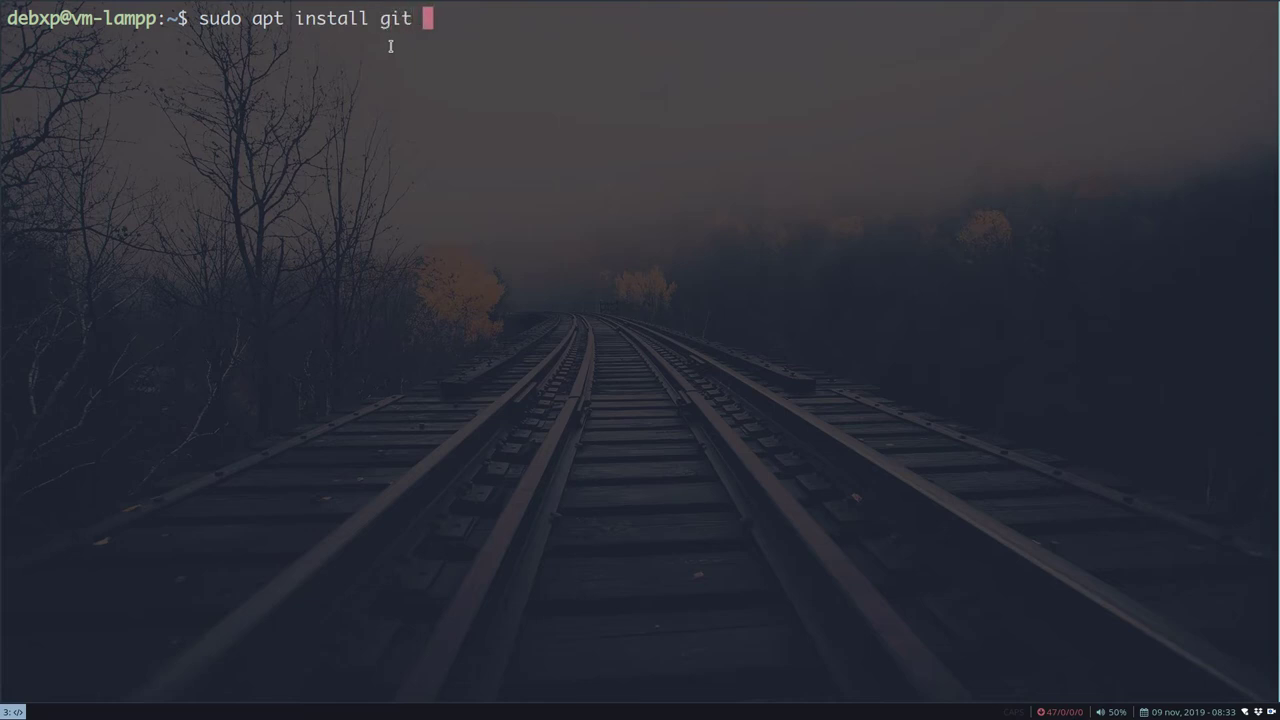
text(curl lyns)
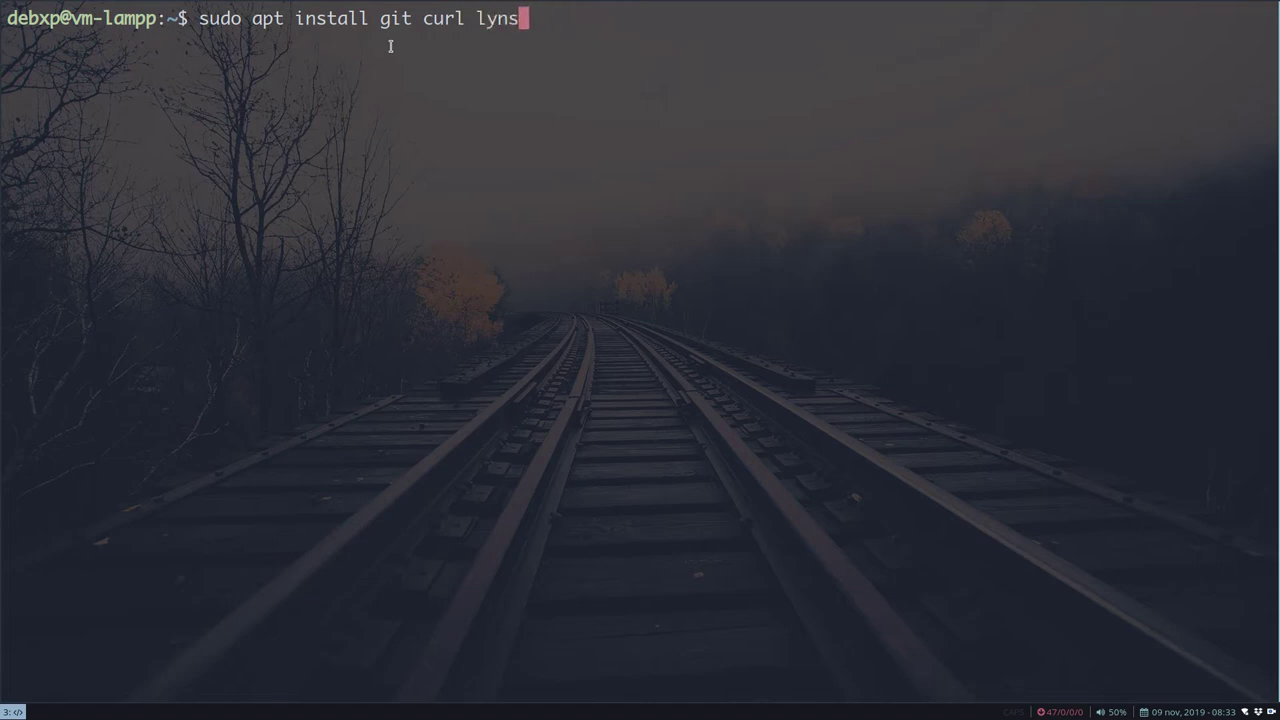
key(BackSpace)
text(x)
text(w3m)
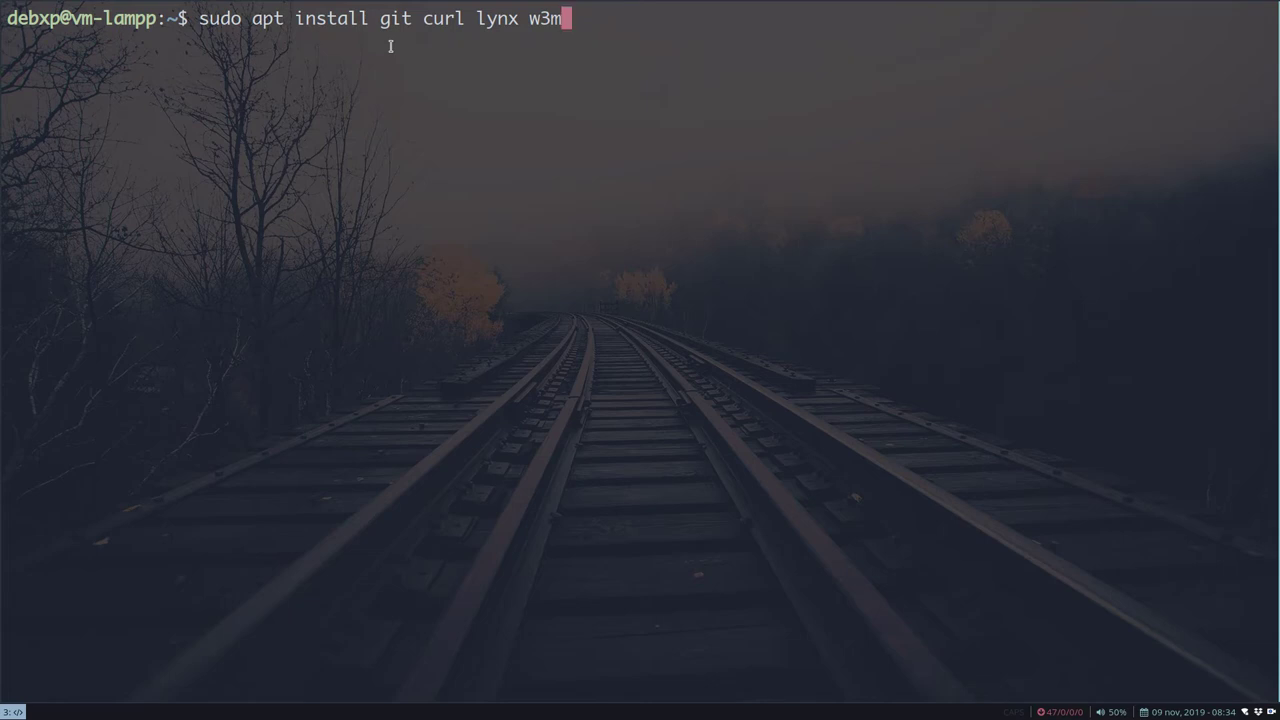
key(Return)
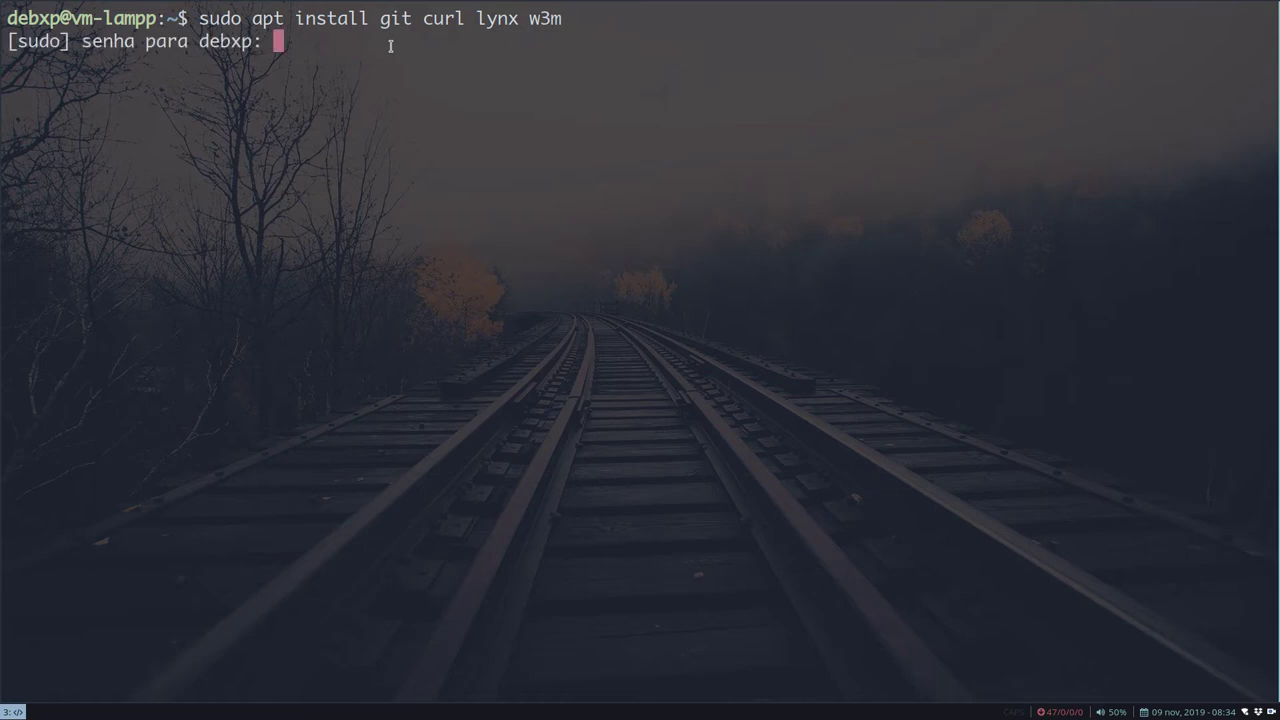
key(Return)
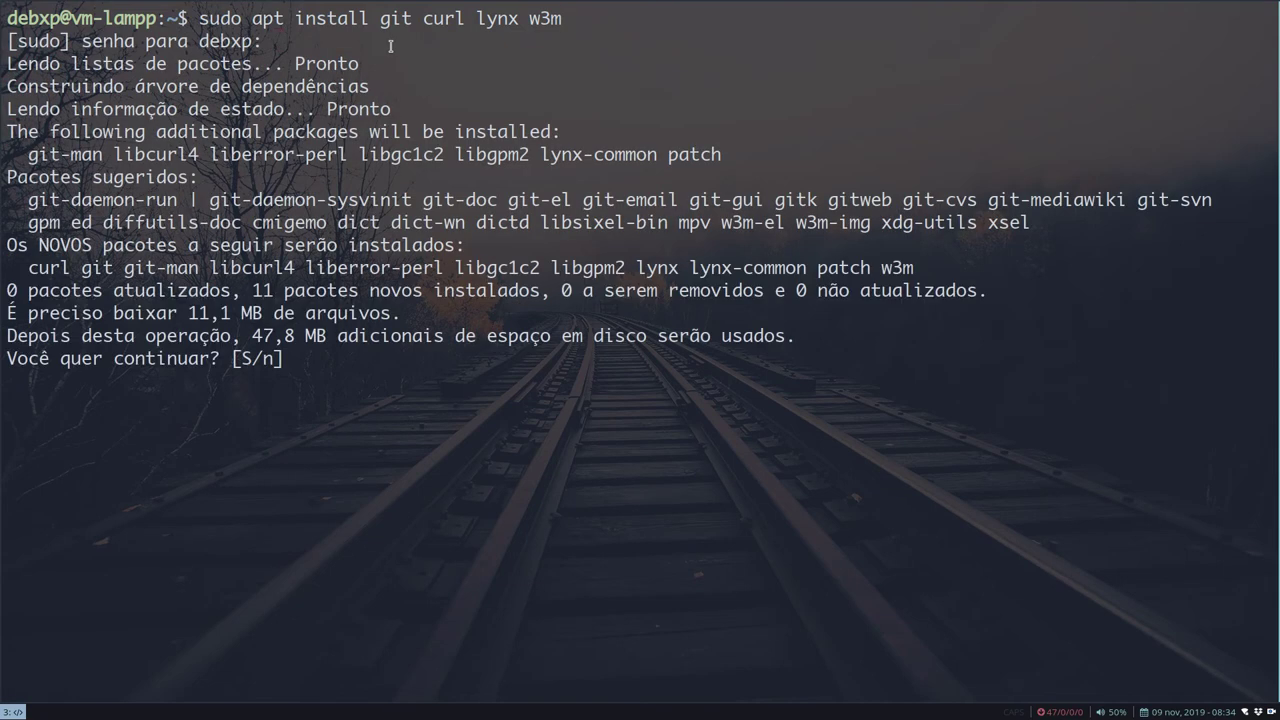
key(Return)
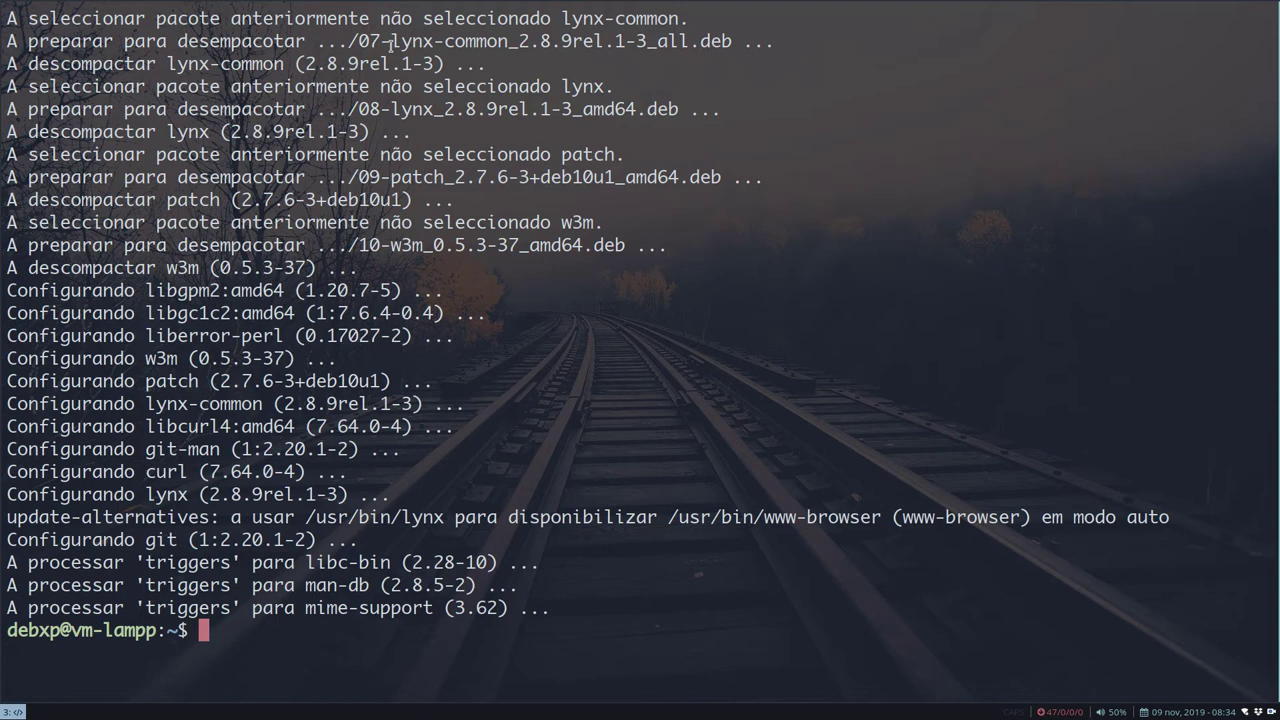
- Clear the terminal and list all home directory files, including hidden ones, in long format
key(ctrl+l)
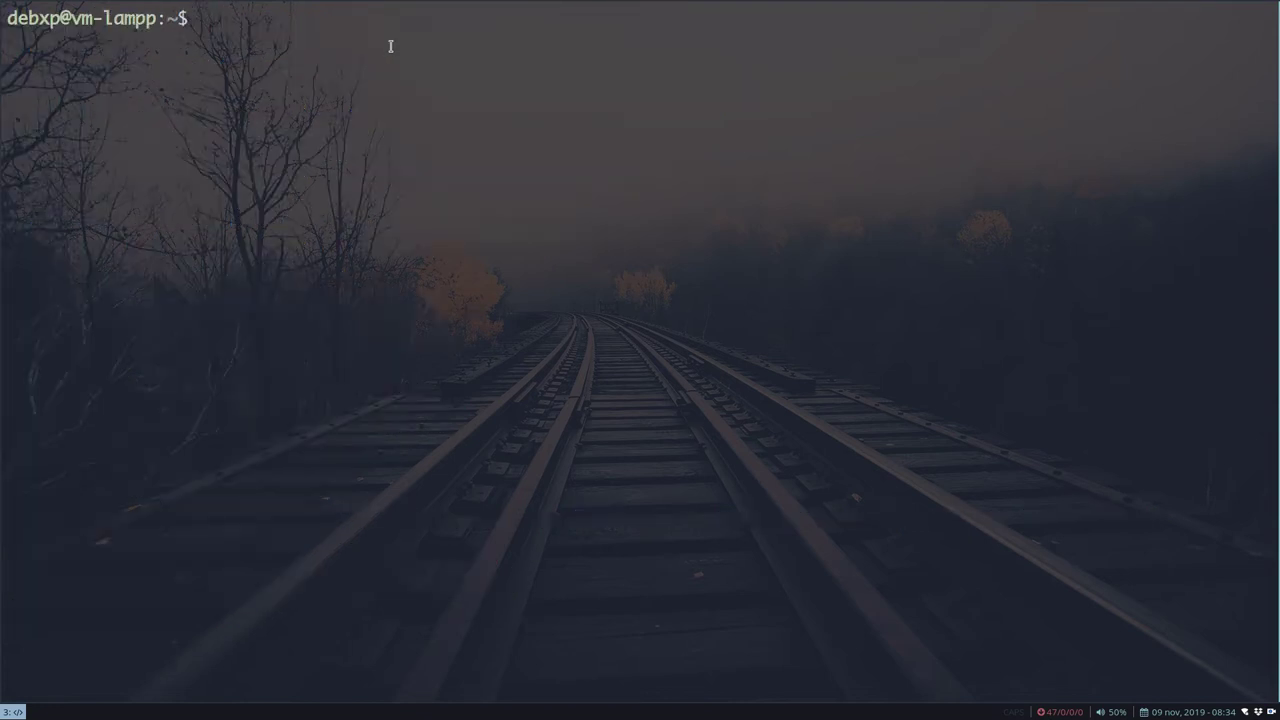
text(ls -l)
text(a)
key(Return)
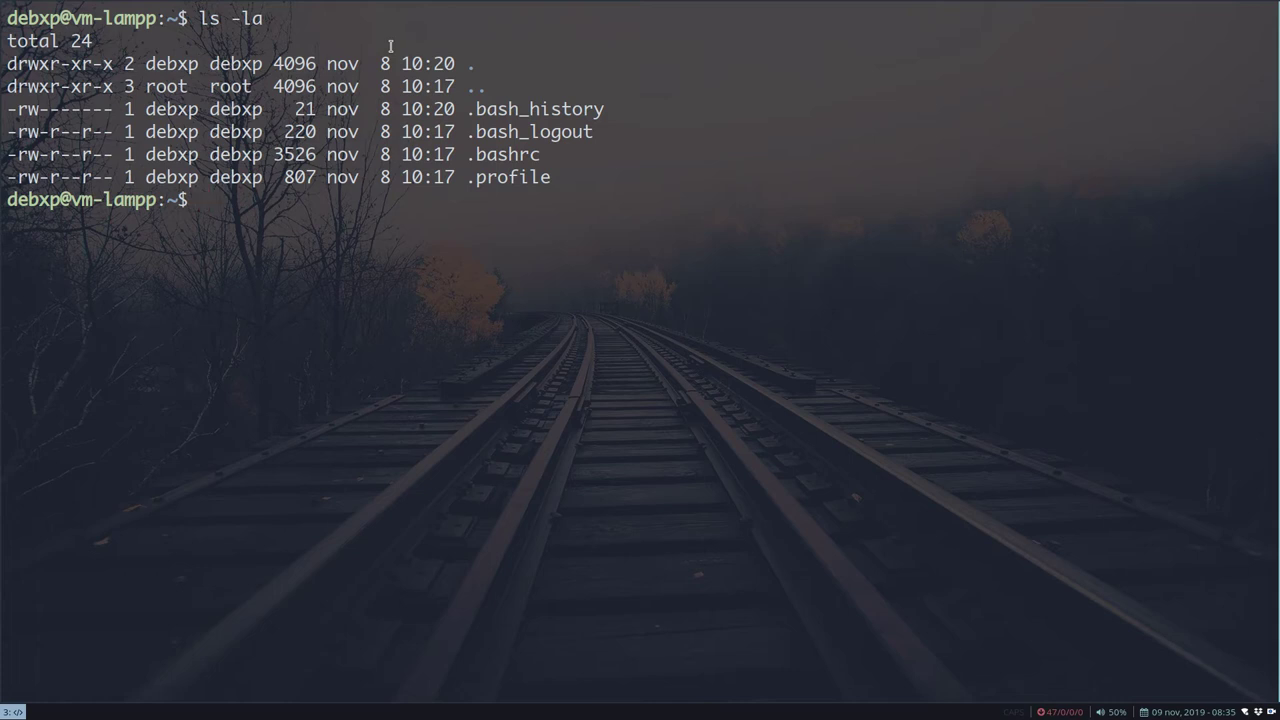
text(git clone https)
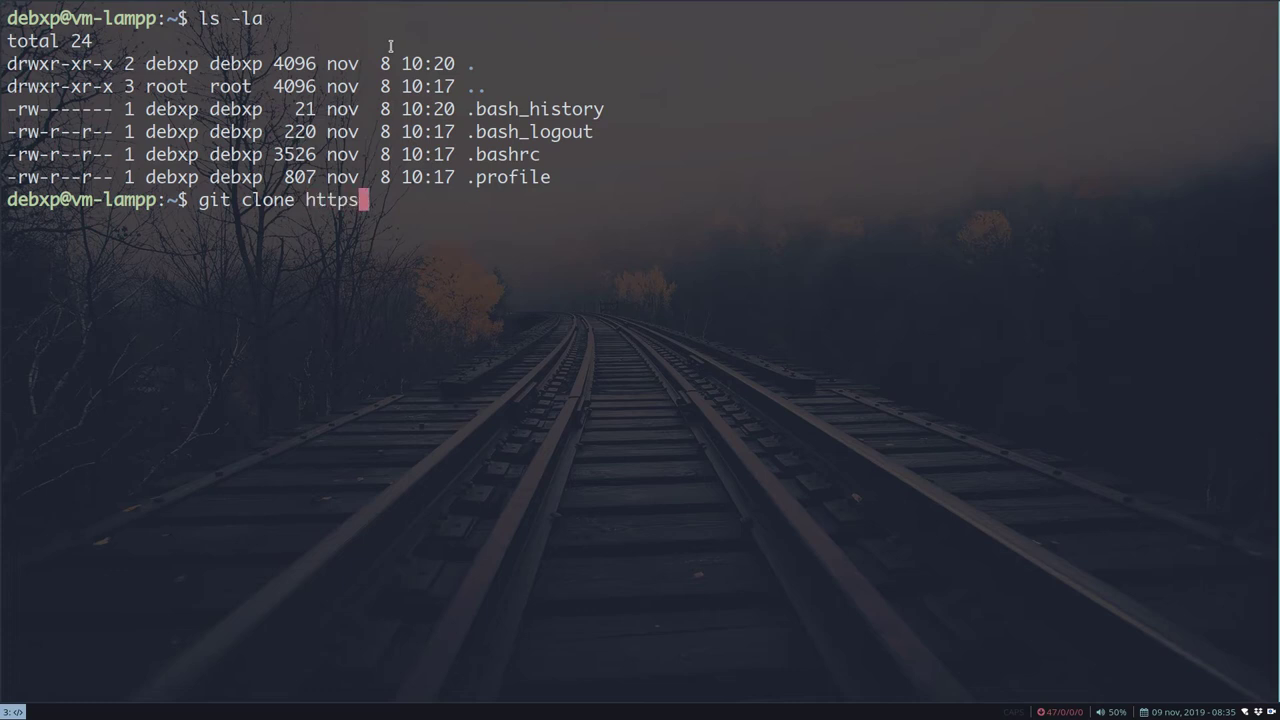
text(://github.com/de)
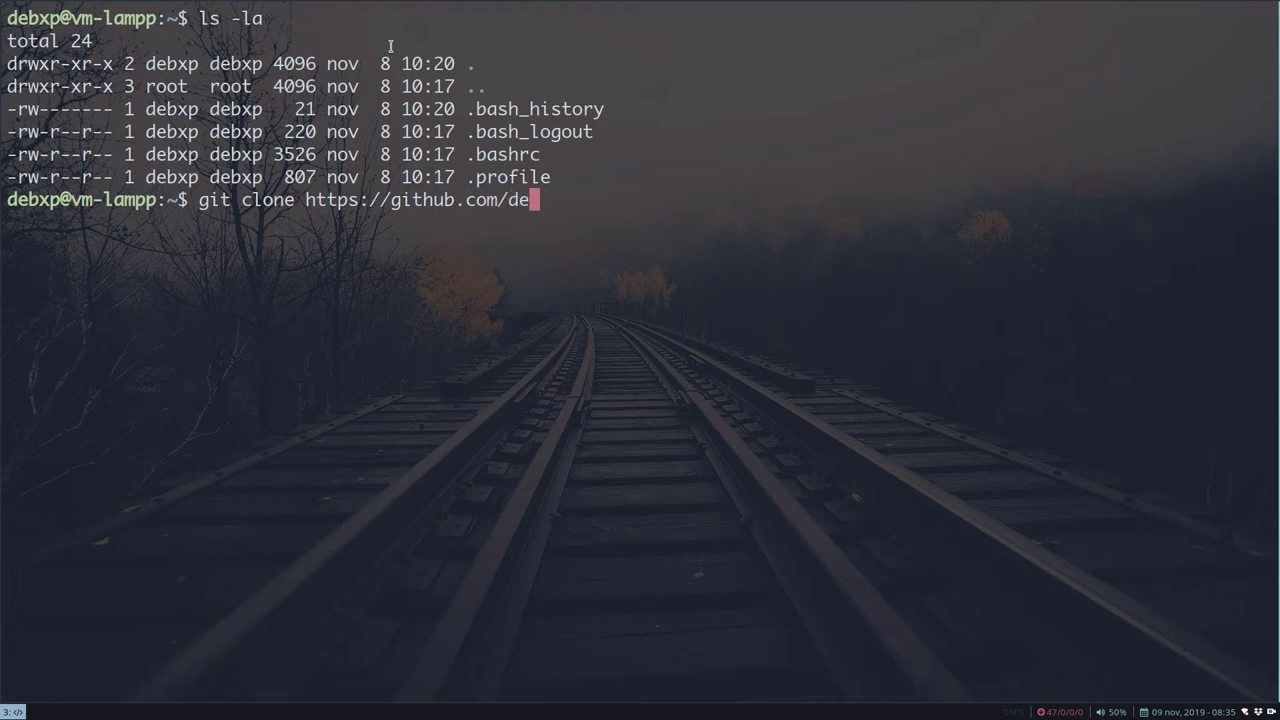
text(bxp/duo-)
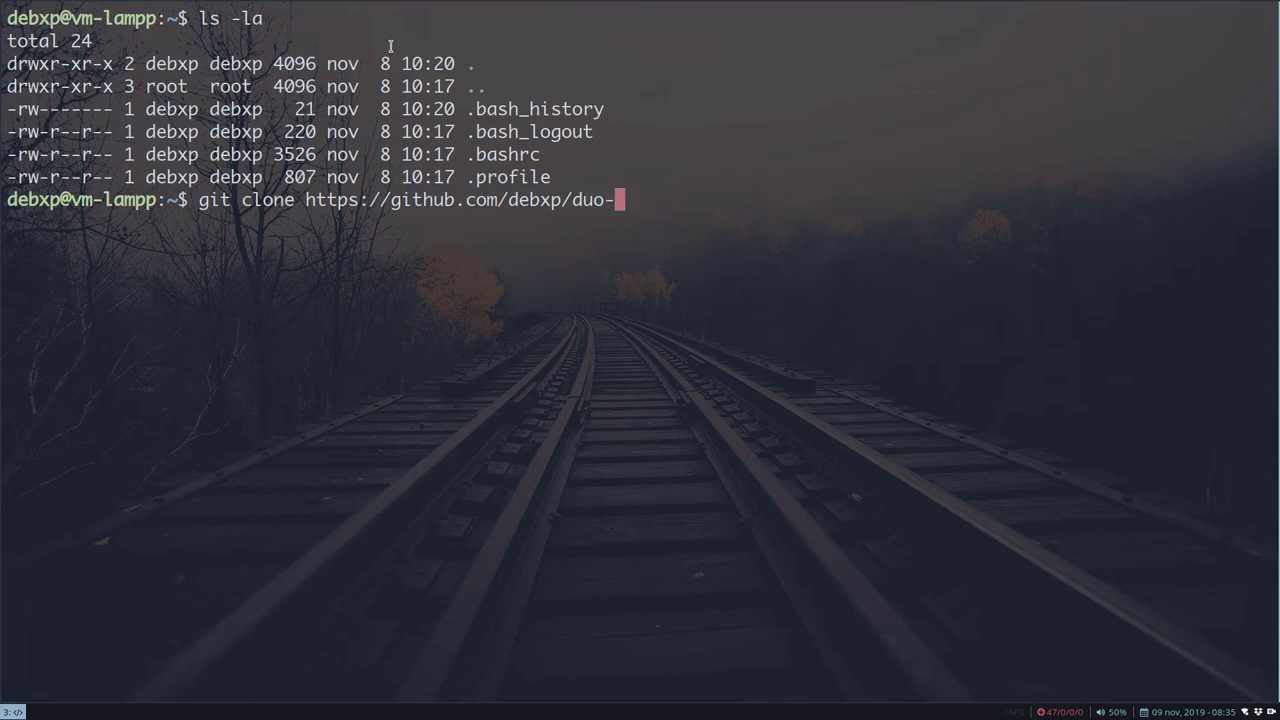
text(scripts.git)
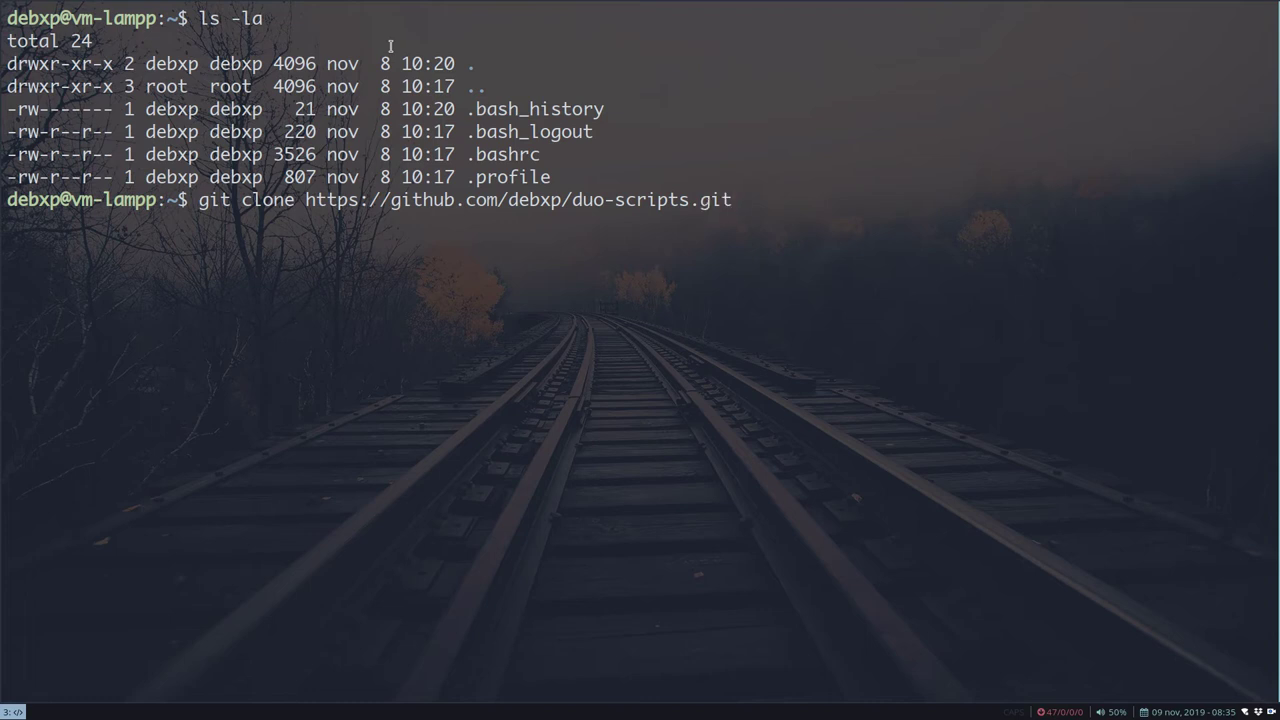
key(Left)
key(Right)
key(Return)
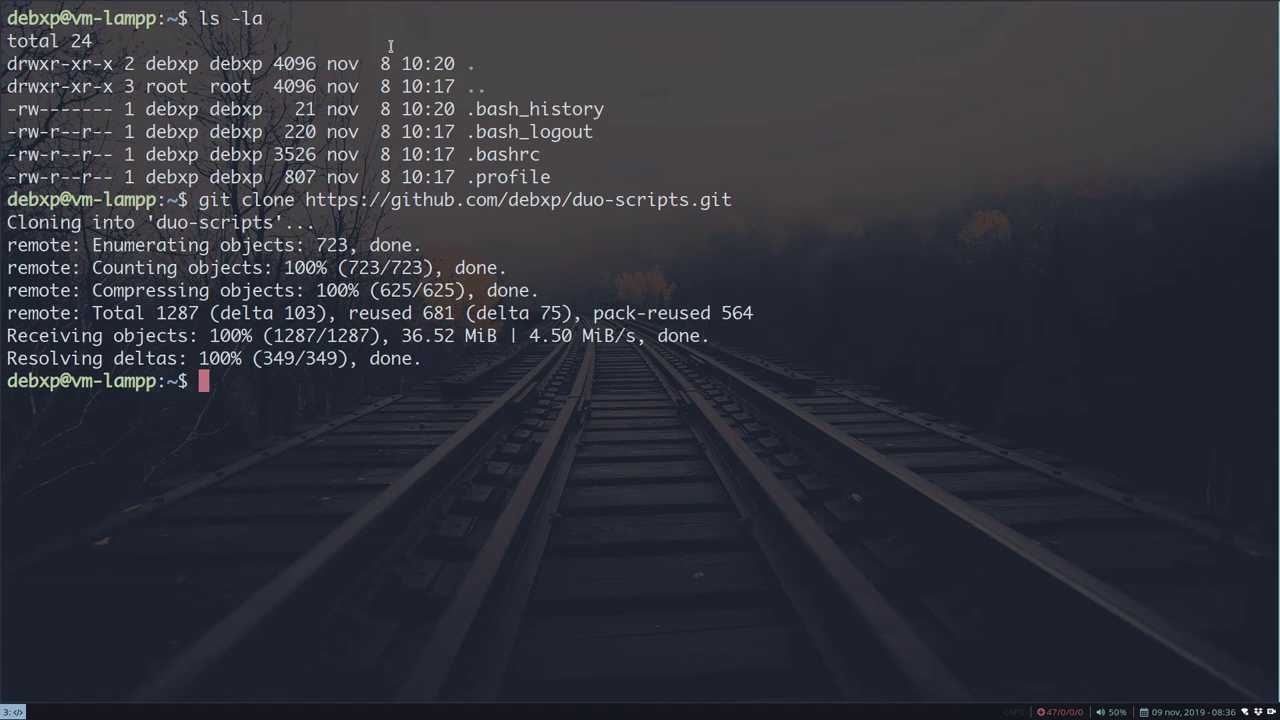
- Clear the terminal and run ls -la to check the home directory for the cloned repository
key(ctrl+l)
text(ls -la)
key(Return)
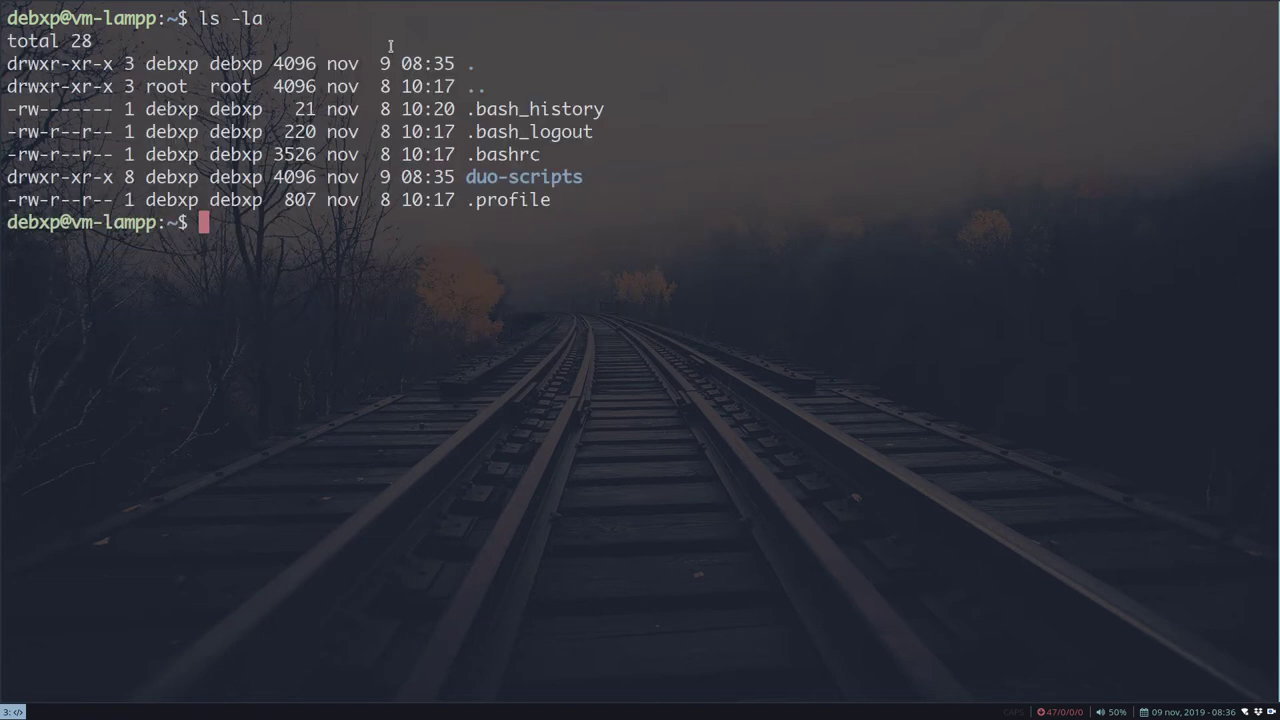
- Change into the duo-scripts directory, list its contents and point out the lampp folder
text(cd du)
key(Tab)
key(Return)
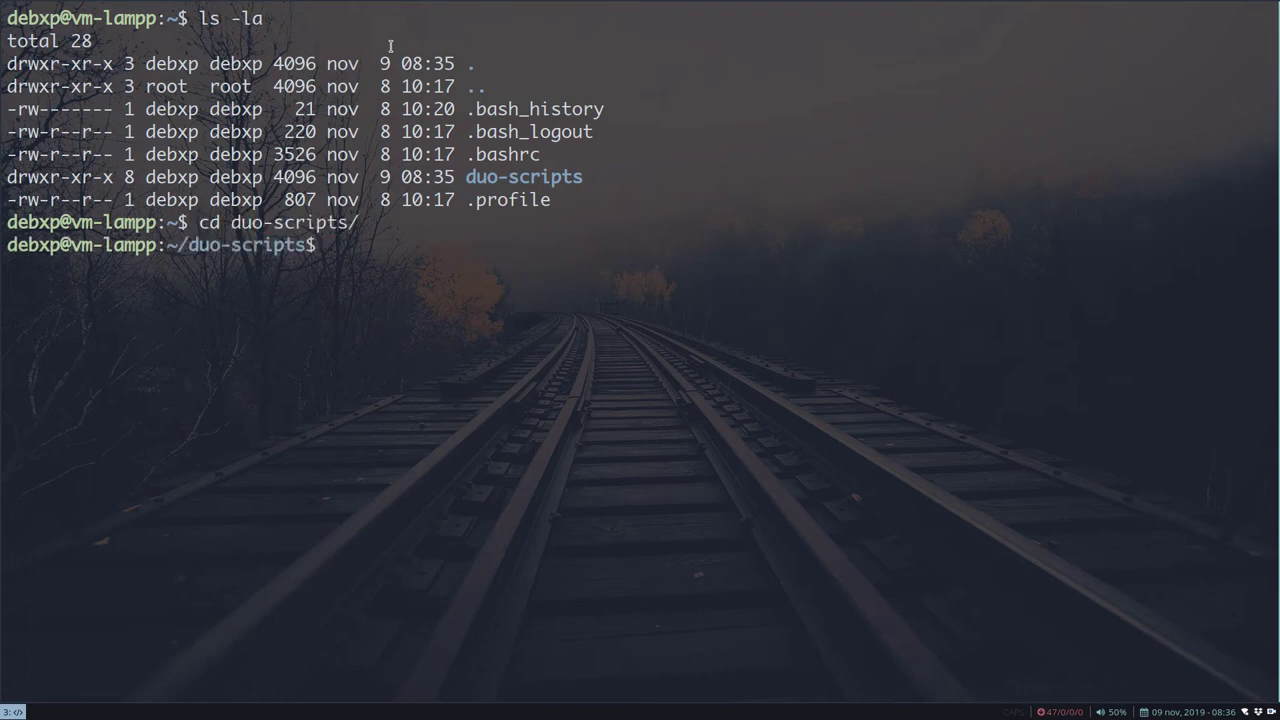
text(ls)
key(Return)
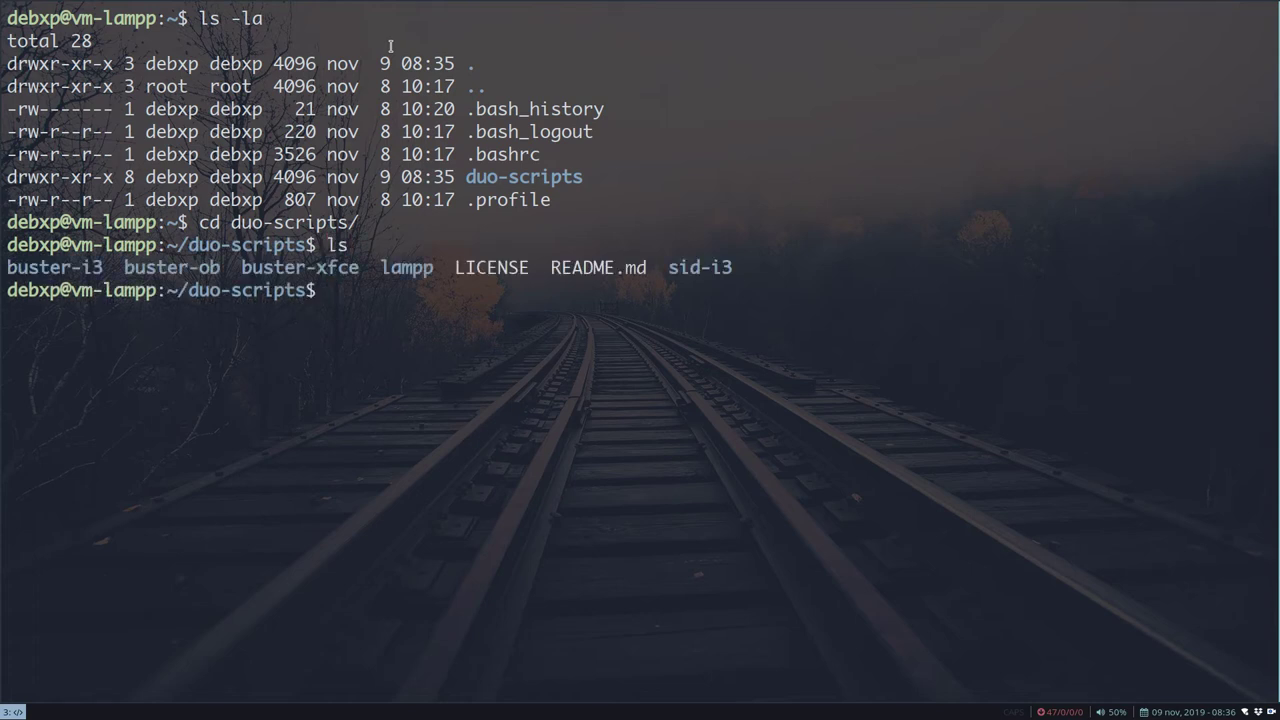
double_click(415, 266)
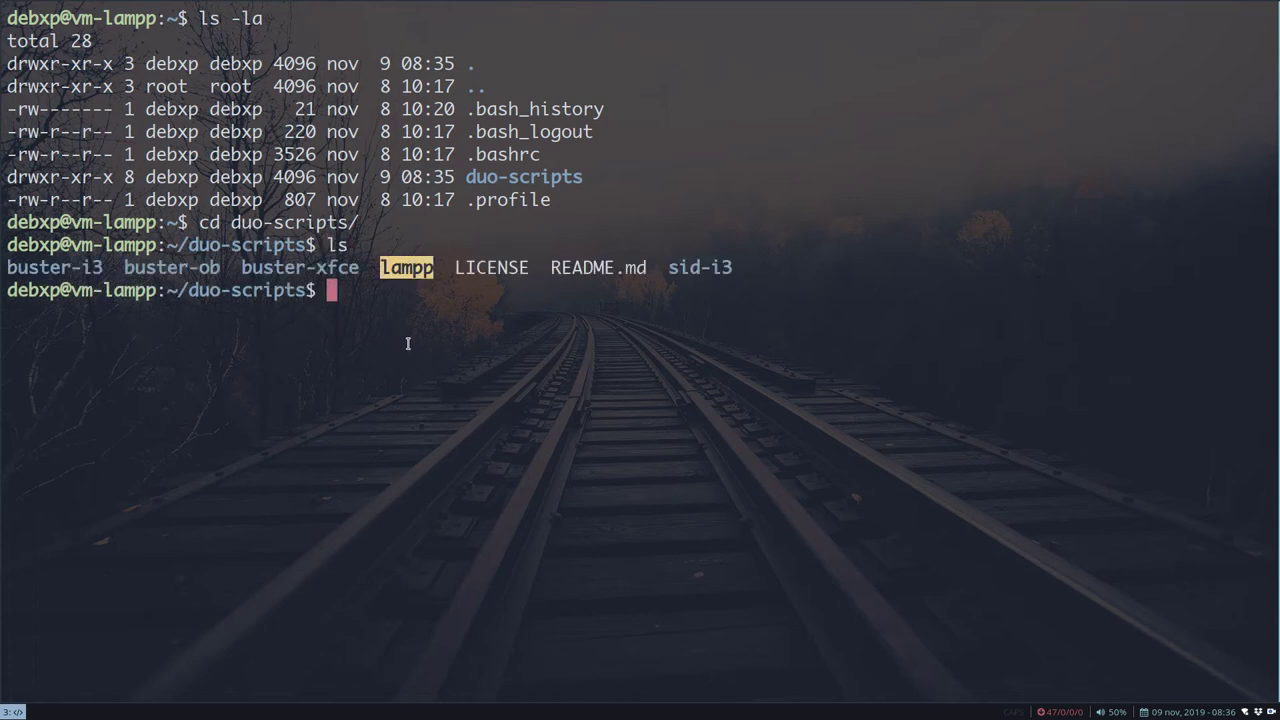
click(364, 300)
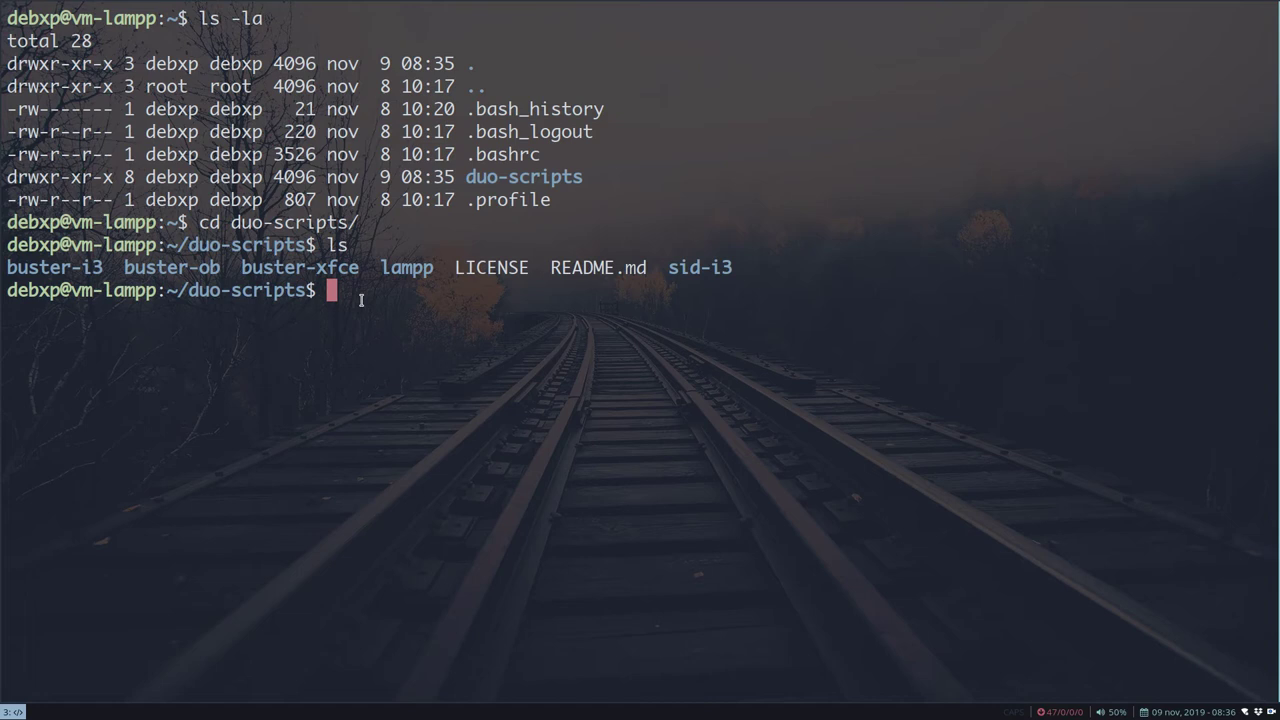
- Change into the lampp directory and list its contents
text(cd lam)
key(Tab)
key(Return)
text(ls)
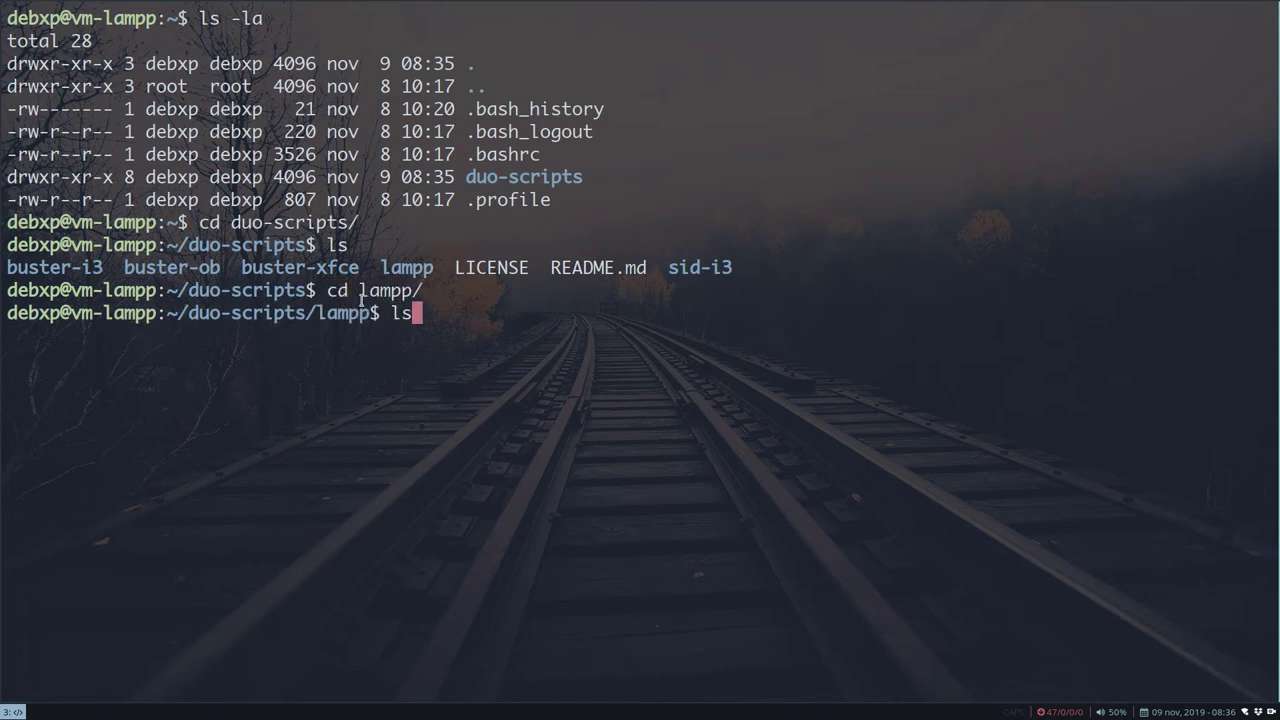
key(Return)
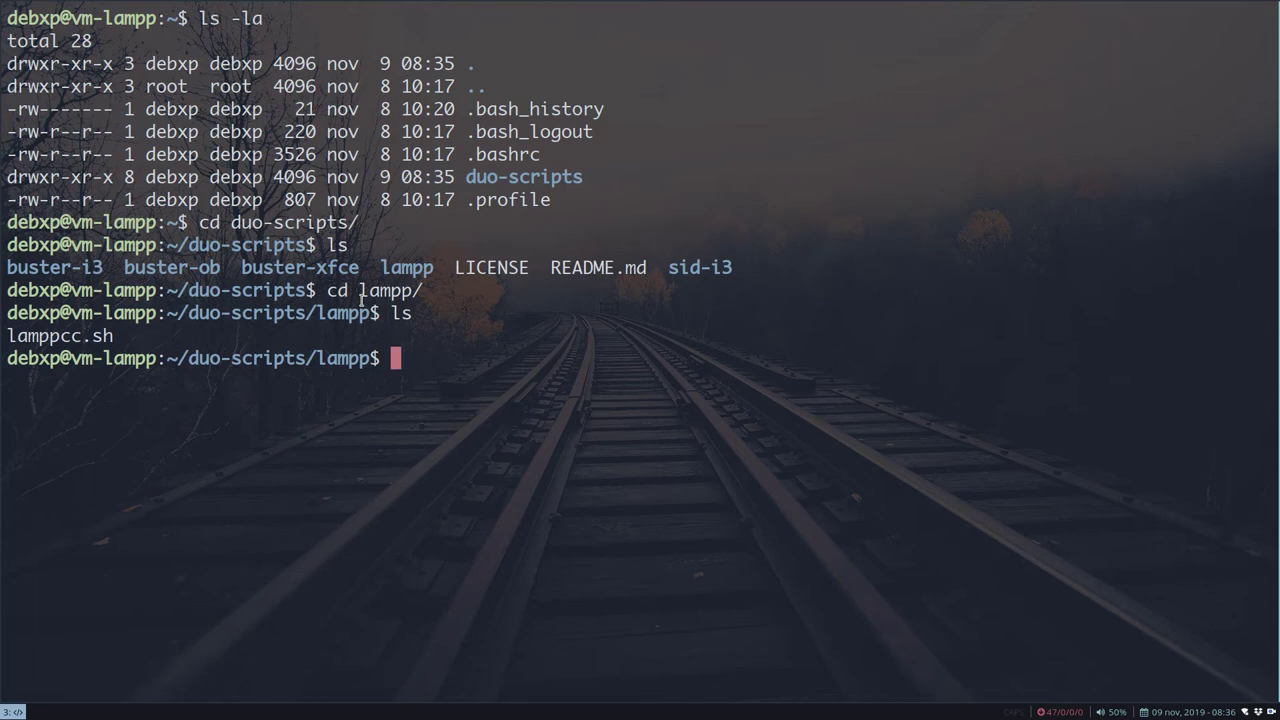
- Open the lamppcc.sh script in the nano editor
text(nano l)
key(Tab)
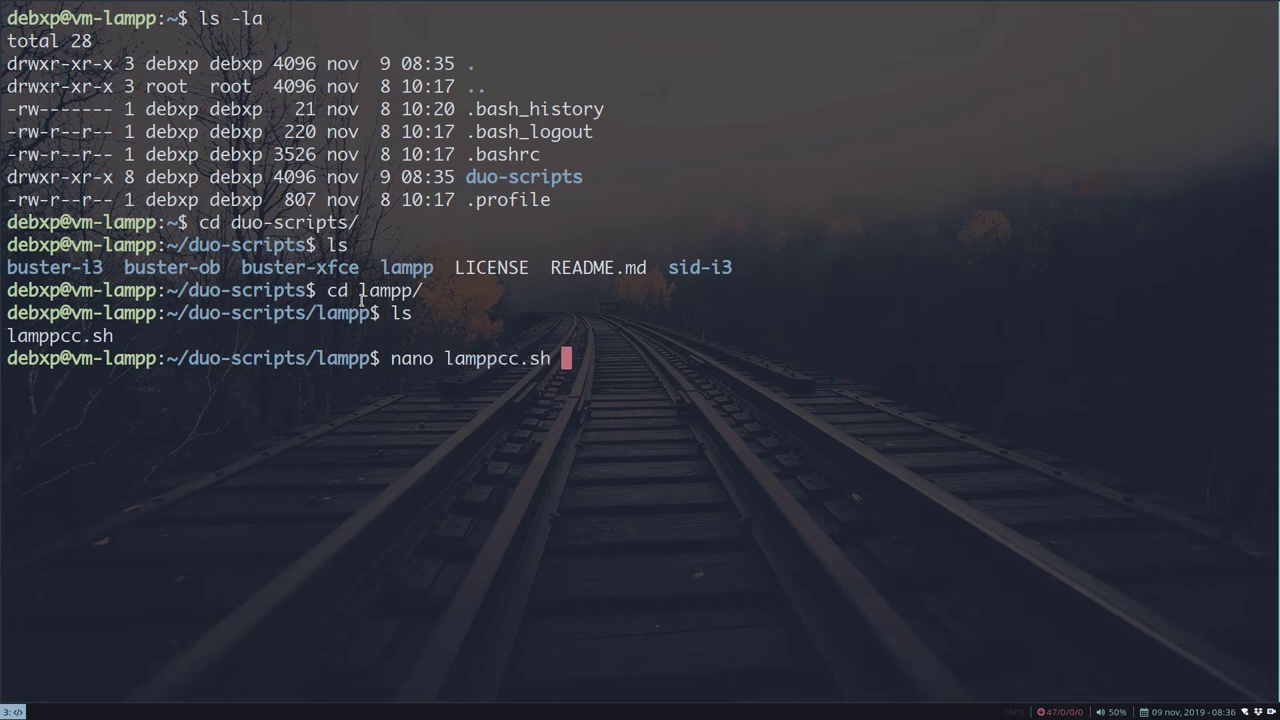
key(Return)
- Examine the Apache section of the script, following the line that installs apache2 and apache2-utils
key(Down)
key(Down)
key(Down)
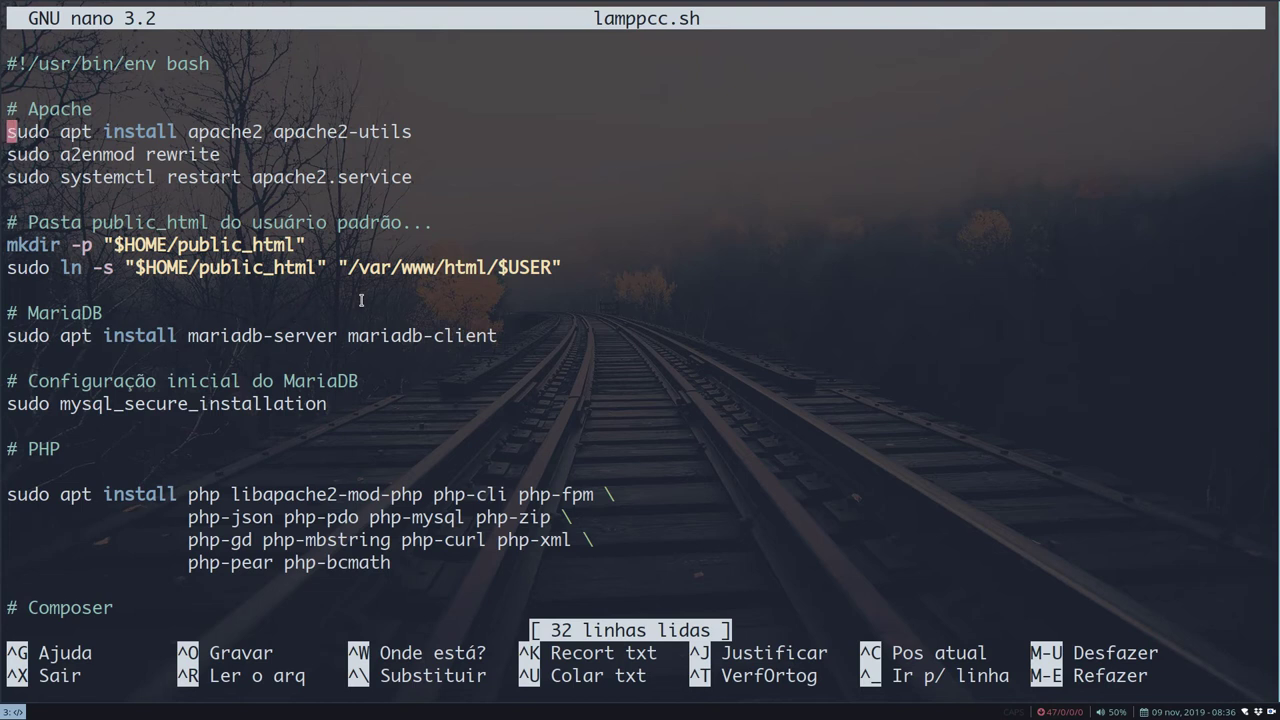
key(Up)
key(Up)
key(Down)
key(Down)
key(Up)
key(Down)
key(Right)
key(Right)
key(Right)
key(Right)
key(Right)
key(Right)
key(Right)
key(Right)
key(Right)
key(Right)
key(Right)
key(Right)
key(Right)
key(Right)
key(Right)
key(Right)
key(Right)
key(Right)
key(Right)
key(Right)
key(Right)
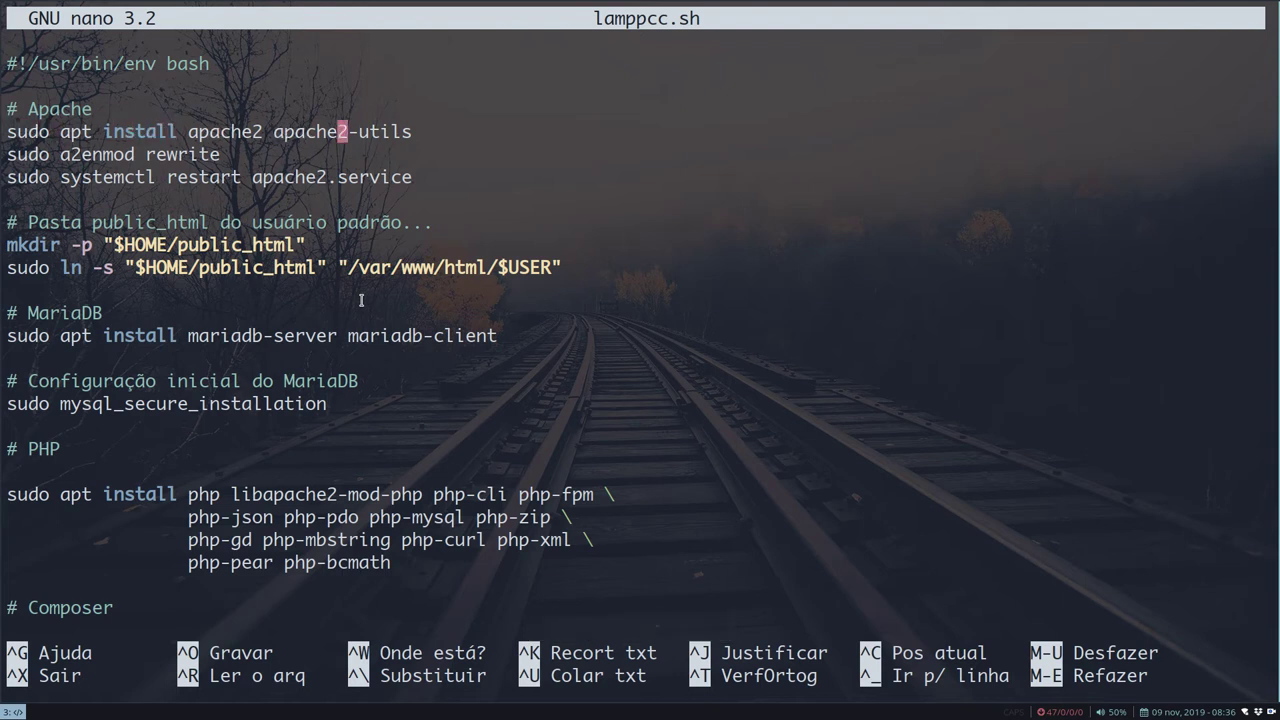
- Examine the line of the Apache section that enables the rewrite module with a2enmod
key(Down)
key(Left)
key(Left)
key(Left)
key(Left)
key(Left)
key(Left)
key(Left)
key(Left)
key(Left)
key(Left)
key(Left)
key(Left)
key(Left)
- Examine the line that restarts apache2.service after the rewrite module is enabled
key(Down)
key(Right)
key(Right)
key(Right)
key(Right)
key(Right)
key(Right)
key(Right)
key(Right)
key(Right)
key(Right)
key(Right)
key(Right)
key(Right)
key(Right)
key(Right)
key(Right)
key(Right)
key(Down)
key(Up)
key(Up)
key(Down)
- Examine the mkdir line that creates the public_html folder in the default user's home directory
key(Down)
key(Down)
key(Down)
key(ctrl+Left)
key(ctrl+Left)
key(ctrl+Left)
key(ctrl+Left)
key(ctrl+Right)
key(ctrl+Right)
key(ctrl+Right)
key(ctrl+Right)
key(ctrl+Right)
- Examine the line that symlinks $HOME/public_html into /var/www/html/$USER, along with the comment heading the public_html section
key(Down)
key(Left)
key(Left)
key(Left)
key(Left)
key(Left)
key(Left)
key(Left)
key(Left)
key(Left)
key(Left)
key(Left)
key(Left)
key(Left)
key(Left)
key(Left)
key(Left)
key(Left)
key(Left)
key(Left)
key(Left)
key(Left)
key(Down)
key(Up)
key(Up)
key(Down)
key(Up)
key(Up)
key(Right)
key(Right)
key(Right)
key(Right)
key(Right)
key(Right)
key(Right)
key(Right)
key(Right)
key(Right)
key(Right)
key(Right)
key(Right)
key(Right)
key(Right)
key(Right)
key(Right)
key(Right)
key(Right)
key(Right)
key(Right)
key(Right)
key(Right)
- Examine the MariaDB section's line that installs mariadb-server and mariadb-client
key(Down)
key(Down)
key(Down)
key(Down)
key(Down)
key(Left)
key(Left)
key(Left)
key(Left)
key(Left)
key(Left)
key(Left)
key(Left)
key(Left)
key(Left)
- Examine the initial MariaDB configuration line that runs mysql_secure_installation
key(Down)
key(Down)
key(Down)
key(Down)
key(Down)
key(Down)
key(Up)
key(Up)
key(Left)
key(Left)
key(Left)
key(Left)
key(Left)
key(Left)
key(Left)
key(Left)
key(Left)
key(Left)
- Look through the PHP and Composer sections and examine the start of the PHP package list in the install command
key(Down)
key(Down)
key(Down)
key(Down)
key(Down)
key(Down)
key(Down)
key(Down)
key(Down)
key(Down)
key(Down)
key(Up)
key(Up)
key(Up)
key(Up)
key(Up)
key(Up)
key(Up)
key(Right)
key(Right)
key(Right)
key(Right)
key(Right)
key(Right)
key(Right)
key(Right)
key(Right)
key(Right)
key(Right)
key(Right)
key(Right)
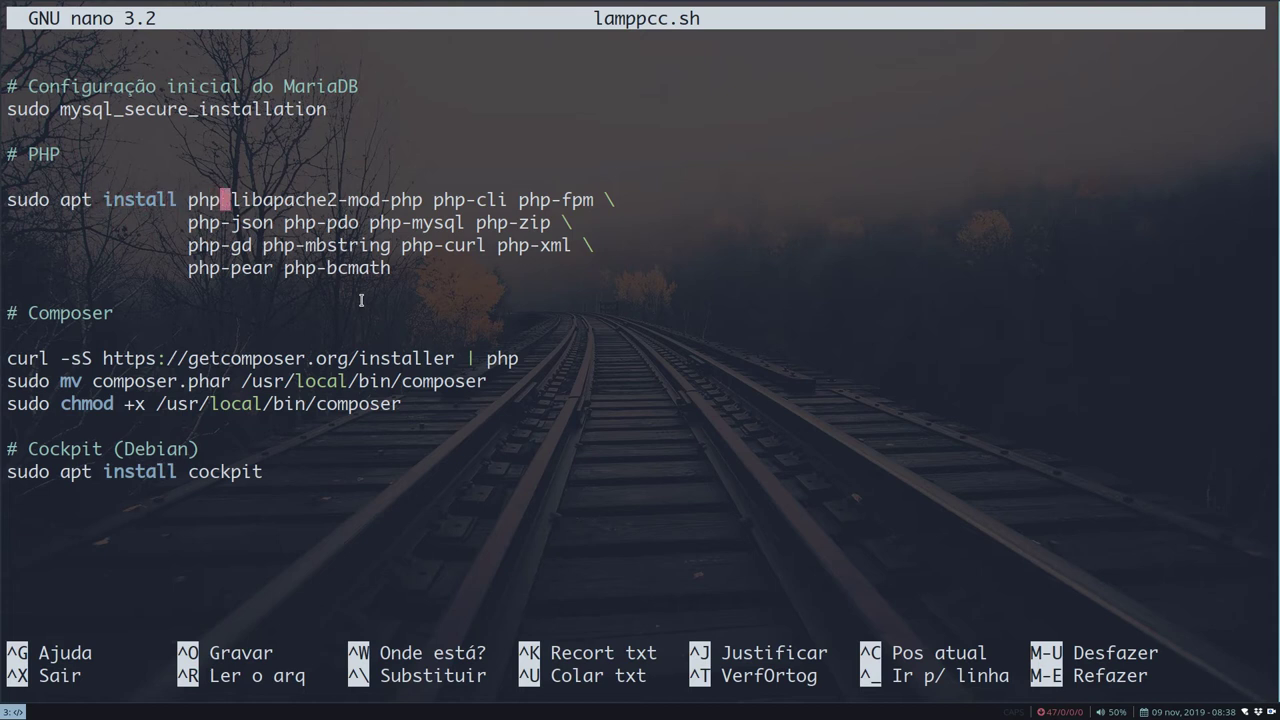
- Examine the PHP package list in the install command, from libapache2-mod-php through the php-json, php-gd and php-pear lines
key(Left)
key(Left)
key(Left)
key(Right)
key(Right)
key(Right)
key(Right)
key(Right)
key(Right)
key(Right)
key(Right)
key(Right)
key(Right)
key(Right)
key(Right)
key(Right)
key(Right)
key(Right)
key(Right)
key(Right)
key(Right)
key(Right)
key(Right)
key(Down)
key(Down)
key(Down)
key(Down)
key(Up)
key(Up)
key(Up)
key(Up)
key(Down)
key(Down)
key(Left)
key(Left)
key(Left)
key(Left)
key(Left)
key(Left)
key(Left)
key(Left)
key(Left)
key(Left)
key(Left)
key(Left)
key(Left)
key(Left)
key(Left)
key(Left)
key(Left)
key(Left)
- Examine the Composer section's lines that download the installer with curl, move composer.phar to /usr/local/bin/composer and make it executable
key(Down)
key(Down)
key(Down)
key(Up)
key(Up)
key(Up)
key(Down)
key(Down)
key(Down)
key(Down)
key(Down)
key(Left)
key(Left)
key(Left)
key(Left)
key(Left)
key(Left)
key(Left)
key(Left)
key(Left)
key(Left)
key(Left)
key(Left)
key(Left)
key(Left)
key(Left)
key(Left)
key(Left)
key(Left)
key(Left)
key(Left)
key(Left)
key(Left)
key(Left)
key(Down)
key(Down)
- Re-examine the opening line of the PHP install command, which lists php, libapache2-mod-php, php-cli and php-fpm
key(Up)
key(Up)
key(Up)
key(Up)
key(Up)
key(Up)
key(Up)
key(Up)
key(Up)
key(Right)
key(Right)
key(Right)
key(Right)
key(Right)
key(Right)
key(Right)
key(Right)
key(Right)
key(Right)
key(Right)
key(Right)
key(Right)
key(Right)
key(Right)
key(Right)
key(Right)
key(Left)
- Compare the remaining PHP package lines with the Composer installation commands that follow them
key(Down)
key(Down)
key(Down)
key(Down)
key(Down)
key(Down)
key(Down)
key(Down)
key(Up)
key(Down)
key(Down)
key(Up)
key(Up)
key(Up)
key(Up)
key(Up)
key(Up)
key(Up)
key(Up)
key(Up)
- Examine the Cockpit (Debian) section at the end of the script and its line that installs cockpit
key(Down)
key(Down)
key(Down)
key(Down)
key(Down)
key(Down)
key(Down)
key(Down)
key(Down)
key(Down)
key(Down)
key(Down)
key(Down)
key(Up)
key(Up)
key(Down)
key(Left)
key(Left)
key(Left)
key(Left)
key(Left)
key(Left)
key(Left)
key(Left)
key(Left)
key(Left)
key(Left)
key(Left)
key(Left)
key(Left)
key(Left)
key(Left)
key(Right)
key(Right)
key(Right)
key(Right)
key(Right)
key(Right)
key(Right)
key(Right)
key(Right)
key(Right)
key(Right)
key(Right)
key(Right)
key(Right)
key(Right)
key(Right)
key(Right)
key(Right)
key(Right)
key(Left)
key(Left)
key(Left)
key(Left)
key(Right)
key(Right)
key(Right)
key(Right)
key(Right)
key(Right)
key(Right)
key(Up)
key(Down)
key(Up)
key(Down)
key(Down)
key(Up)
key(Up)
key(Down)
- Look back over the script from the public_html symlink line through the MariaDB, PHP, Composer and Cockpit sections
key(Up)
key(Up)
key(Up)
key(Up)
key(Up)
key(Up)
key(Up)
key(Up)
key(Up)
key(Up)
key(Up)
key(Up)
key(Up)
key(Up)
key(Up)
key(Up)
key(Up)
key(Up)
key(Up)
key(Up)
key(Up)
key(Up)
key(Down)
key(Down)
key(Down)
key(Down)
key(Down)
key(Down)
key(Down)
key(Down)
key(Down)
key(Down)
key(Down)
key(Down)
key(Down)
key(Down)
key(Down)
key(Down)
key(Down)
key(Down)
key(Down)
key(Down)
key(Down)
key(Down)
key(Down)
key(Down)
key(Down)
key(BackSpace)
- Review the script from its bash header through the Apache, public_html, MariaDB and PHP sections to the Composer heading
click(361, 300)
scroll(361, 300, up, 8)
key(Down)
key(Down)
key(Down)
key(Down)
key(Down)
key(Down)
key(Down)
key(Down)
key(Down)
key(Down)
key(Down)
key(Down)
key(Down)
key(Down)
key(Down)
key(Down)
key(Down)
key(Down)
key(Down)
key(Down)
key(Down)
key(Down)
key(Down)
key(Down)
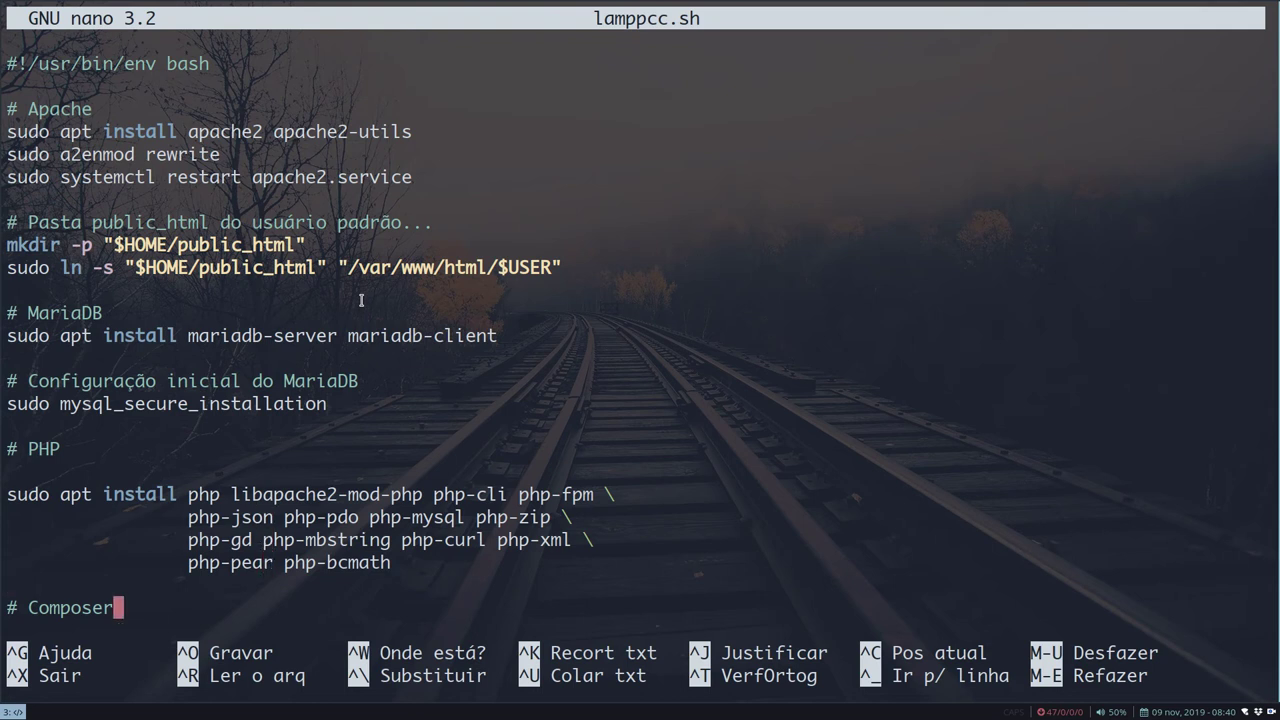
- Review the Composer and Cockpit (Debian) sections at the end of lamppcc.sh and close the file
key(Down)
key(Down)
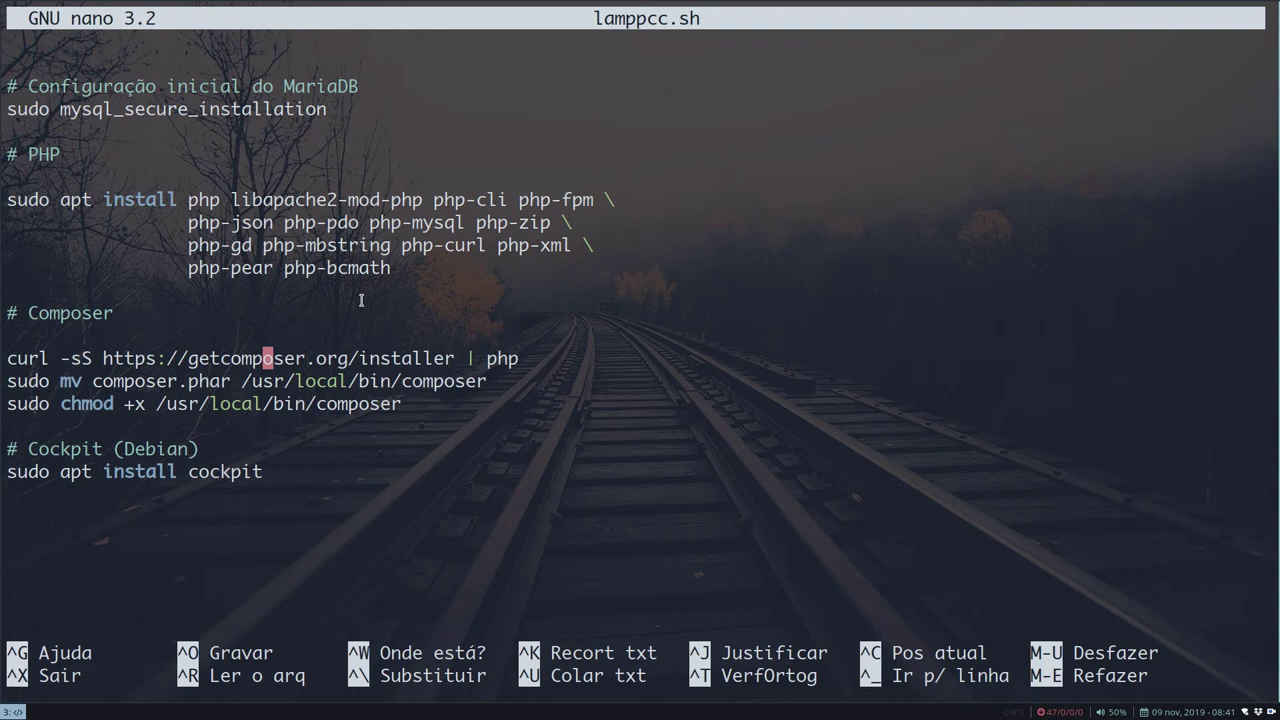
key(Down)
key(Down)
key(Down)
key(Down)
key(Down)
key(Down)
key(ctrl+x)
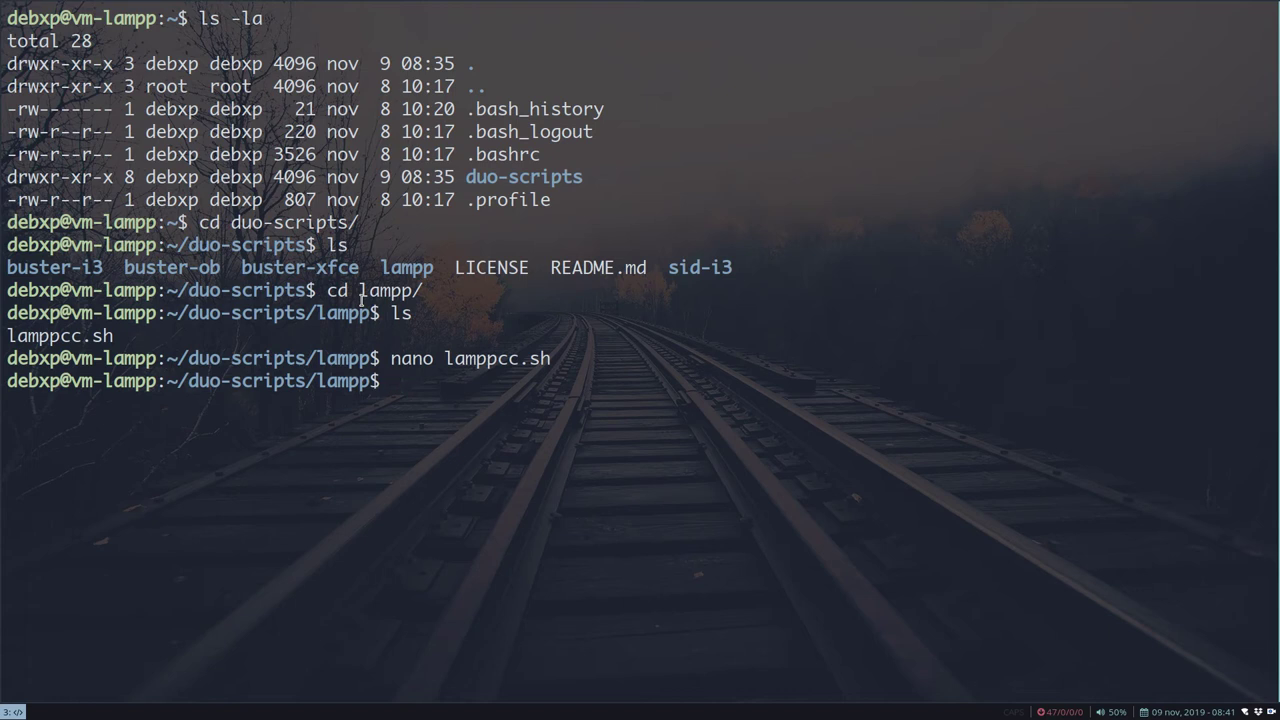
- Make lamppcc.sh executable with chmod +x and list the lampp folder to check it
text(c)
text(hmod )
text(+x )
text(la)
key(Tab)
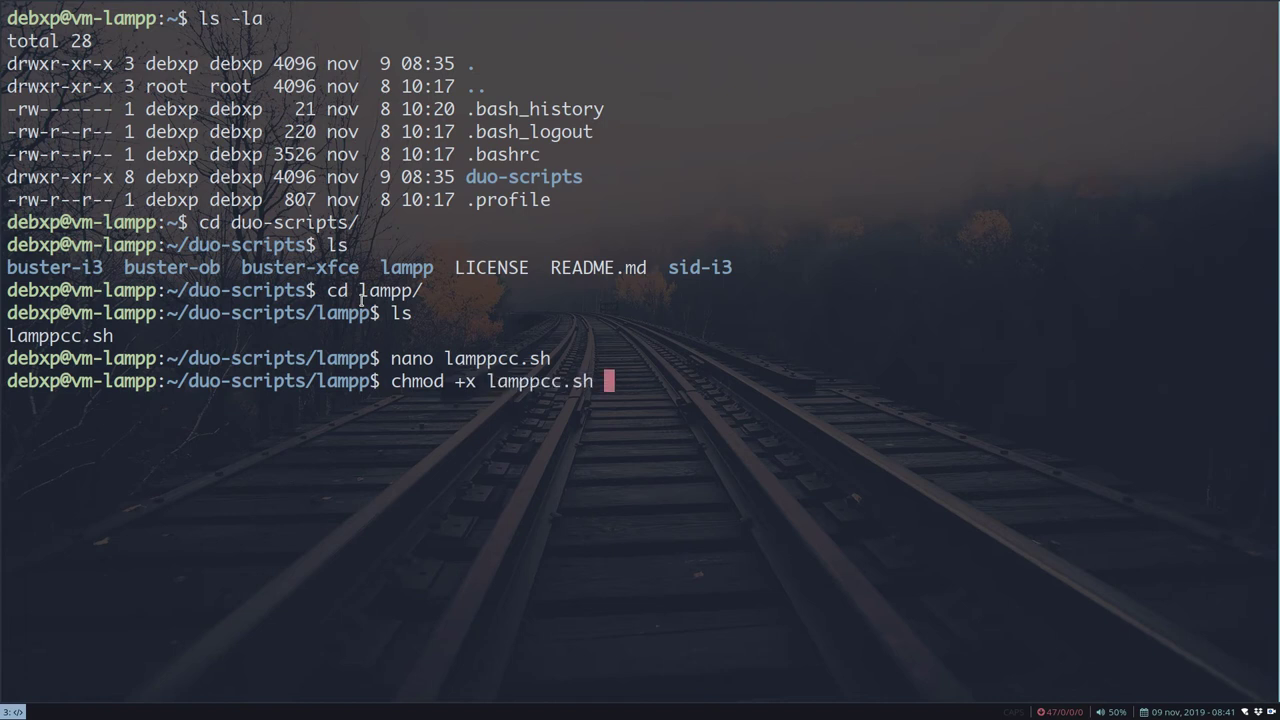
key(Return)
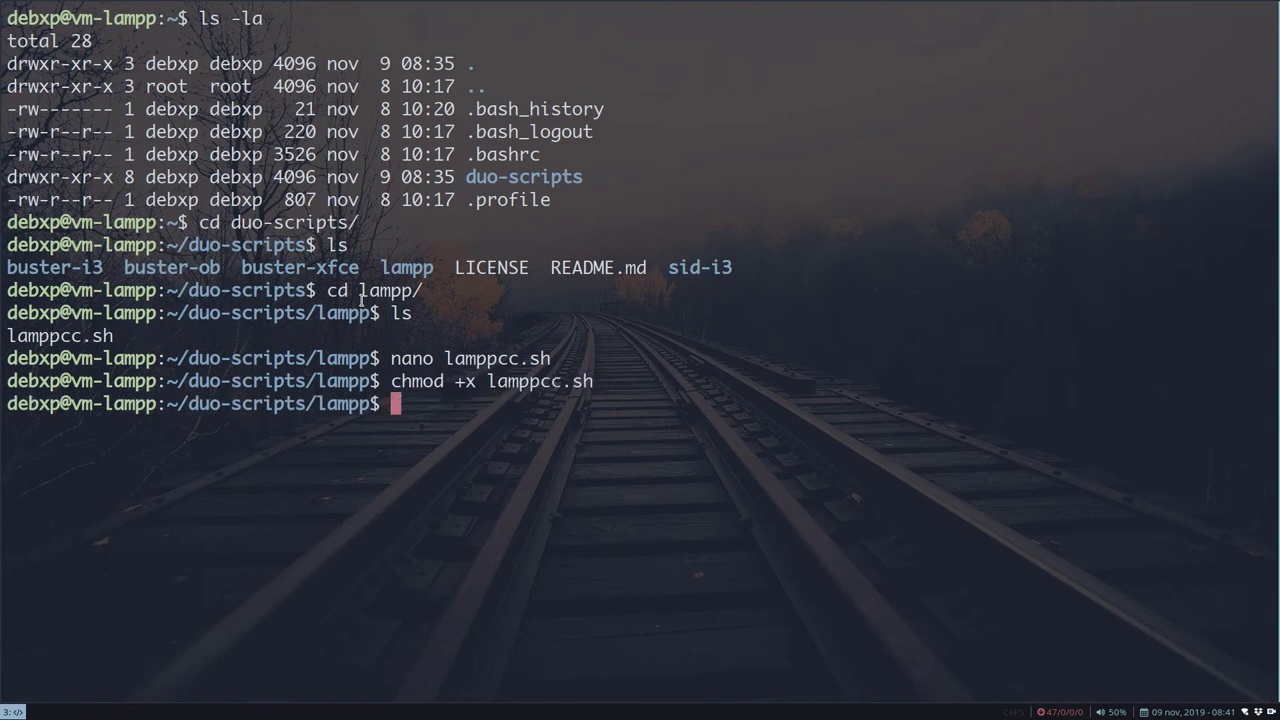
text(ls)
key(Return)
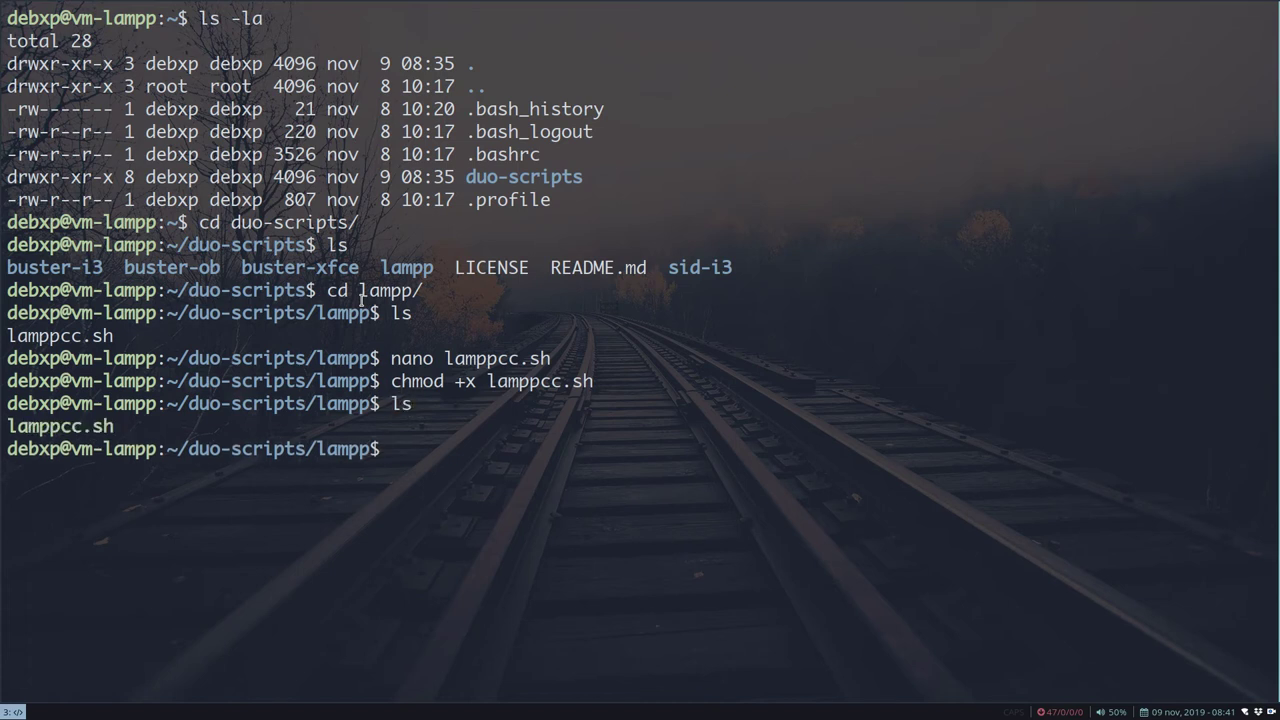
- Run ./lamppcc.sh on a cleared terminal and accept the installation of the Apache and MariaDB packages
key(ctrl+l)
text(./)
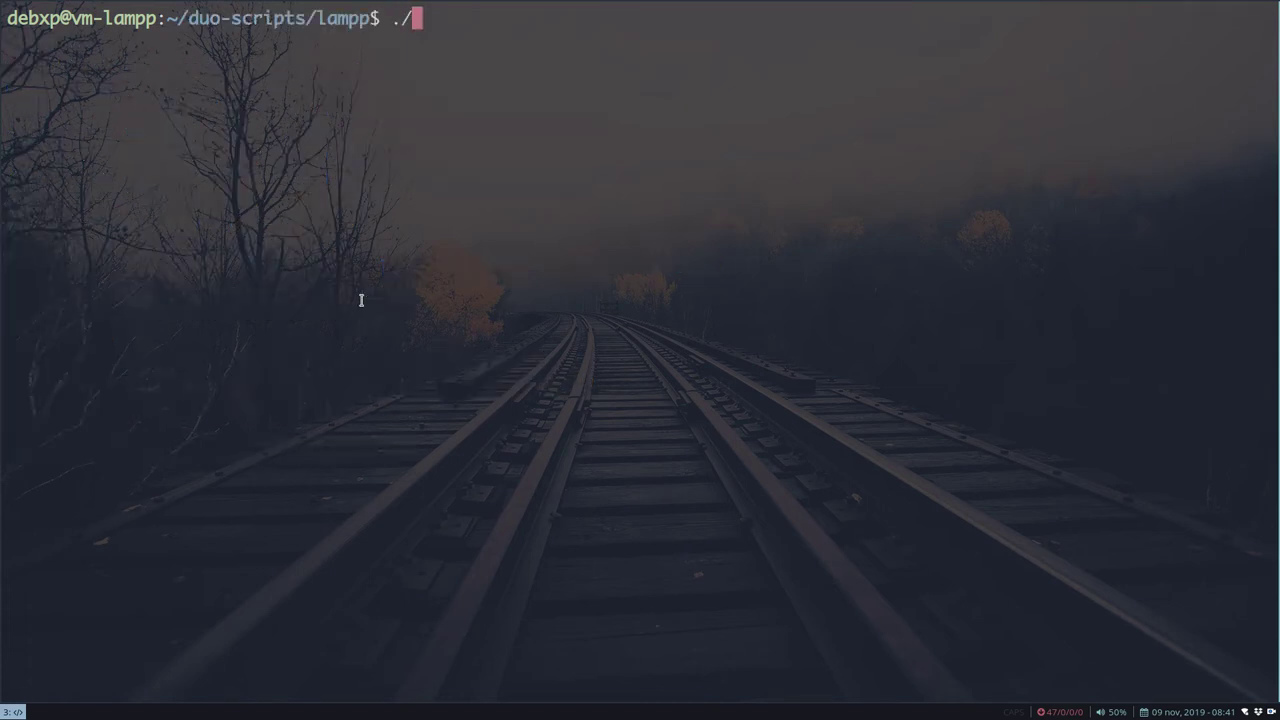
text(lam)
key(Tab)
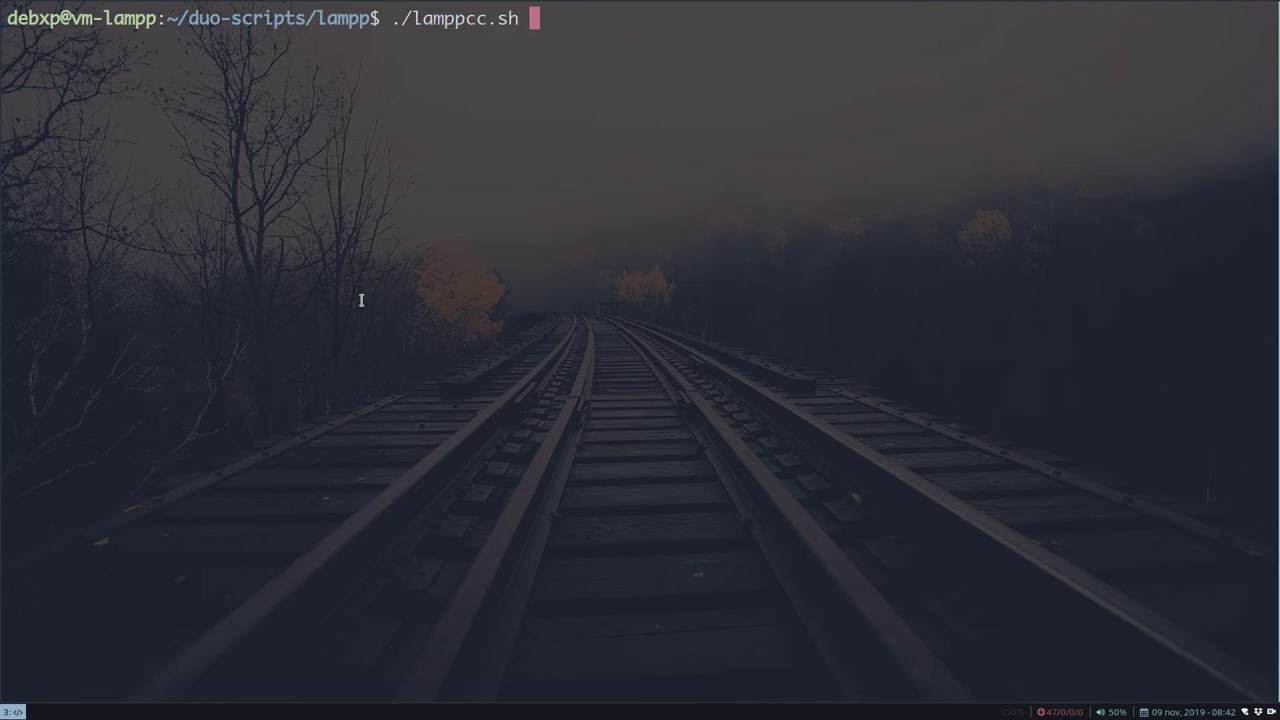
key(Return)
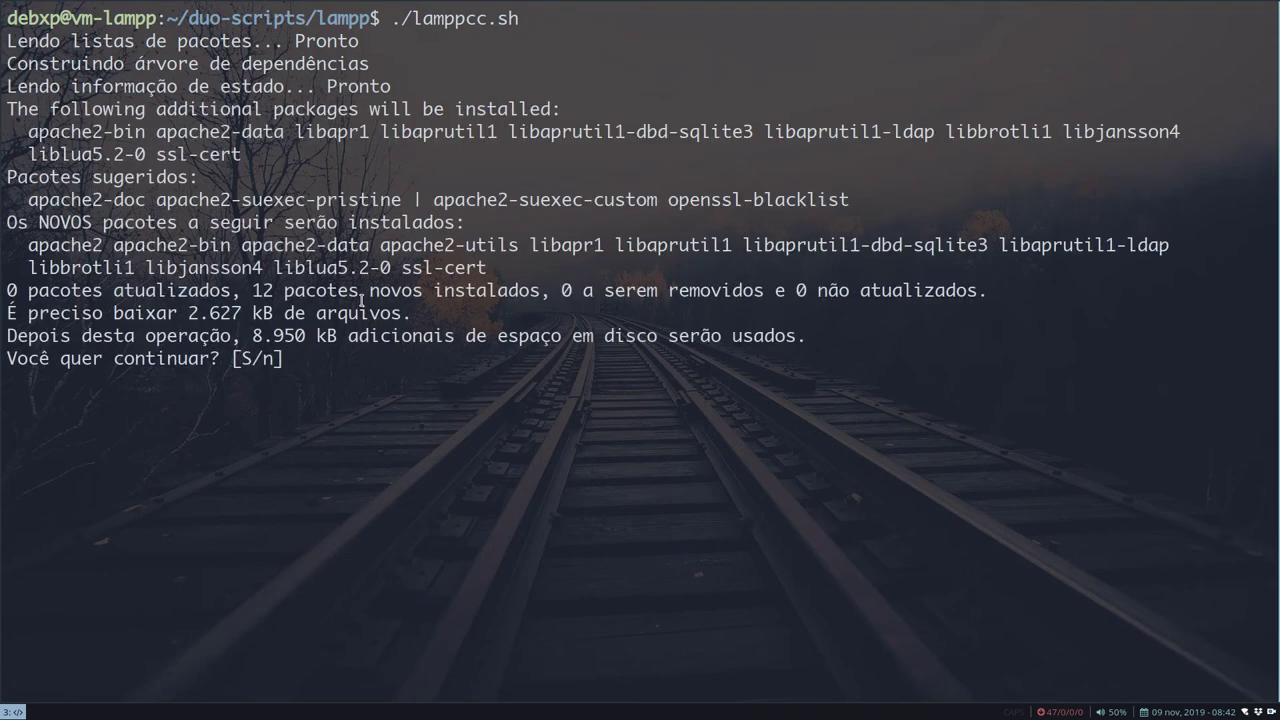
key(Return)
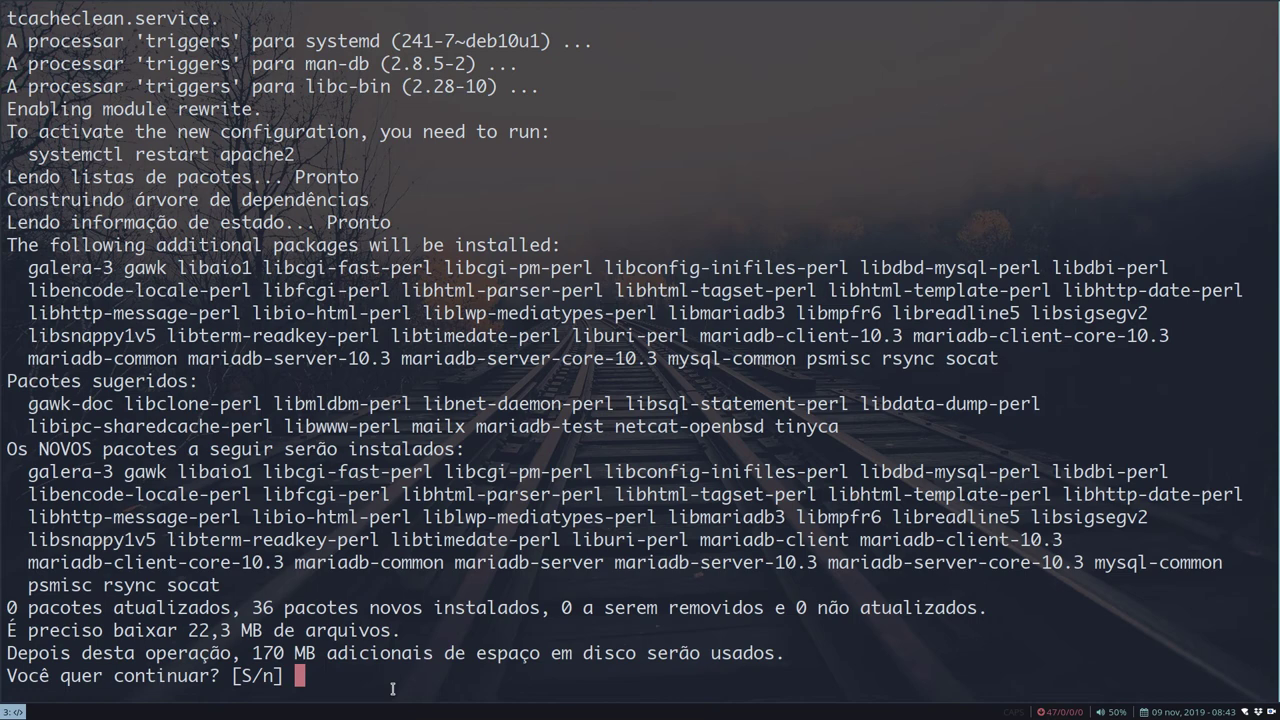
key(Return)
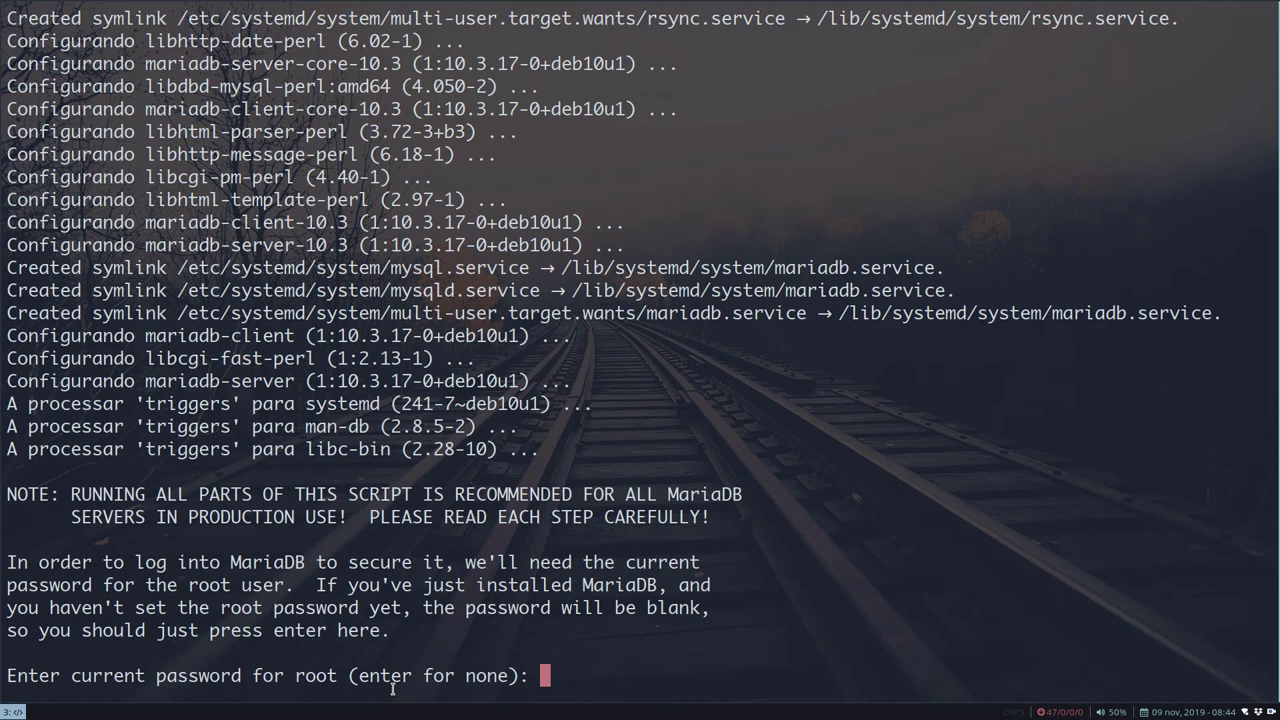
- Leave the current MariaDB root password blank, then set a new root password and re-enter it
key(Return)
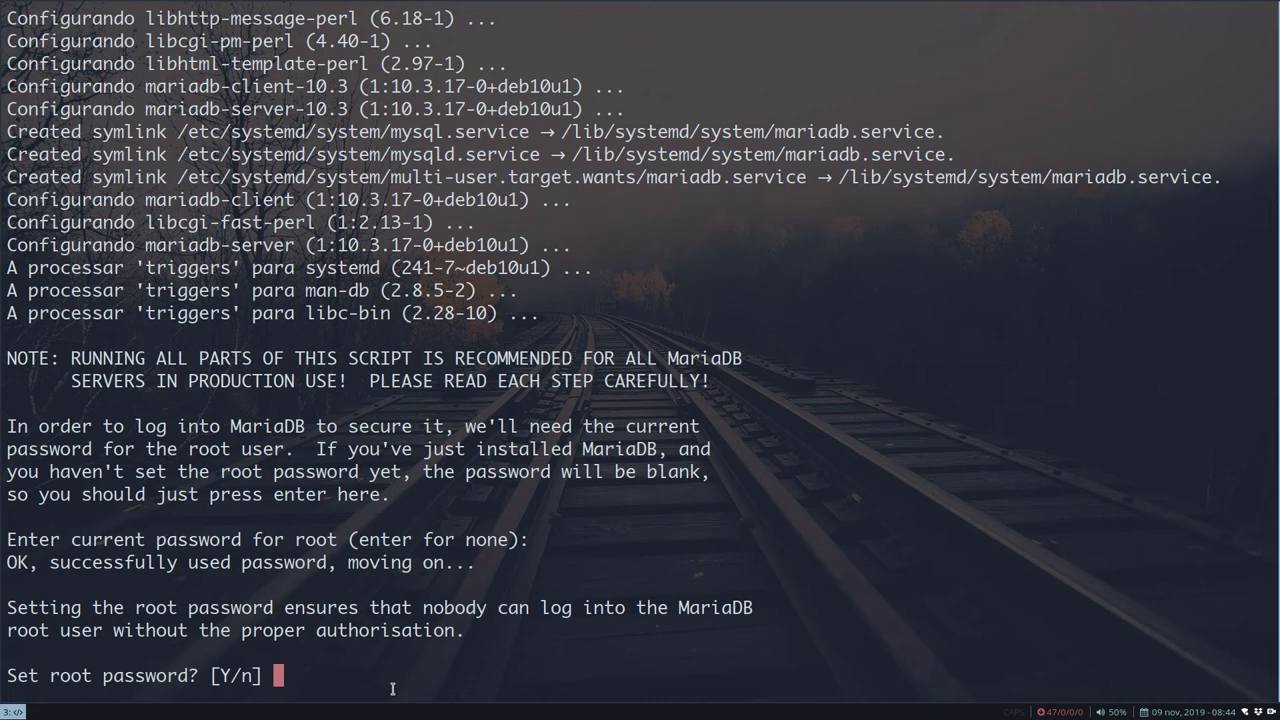
key(Return)
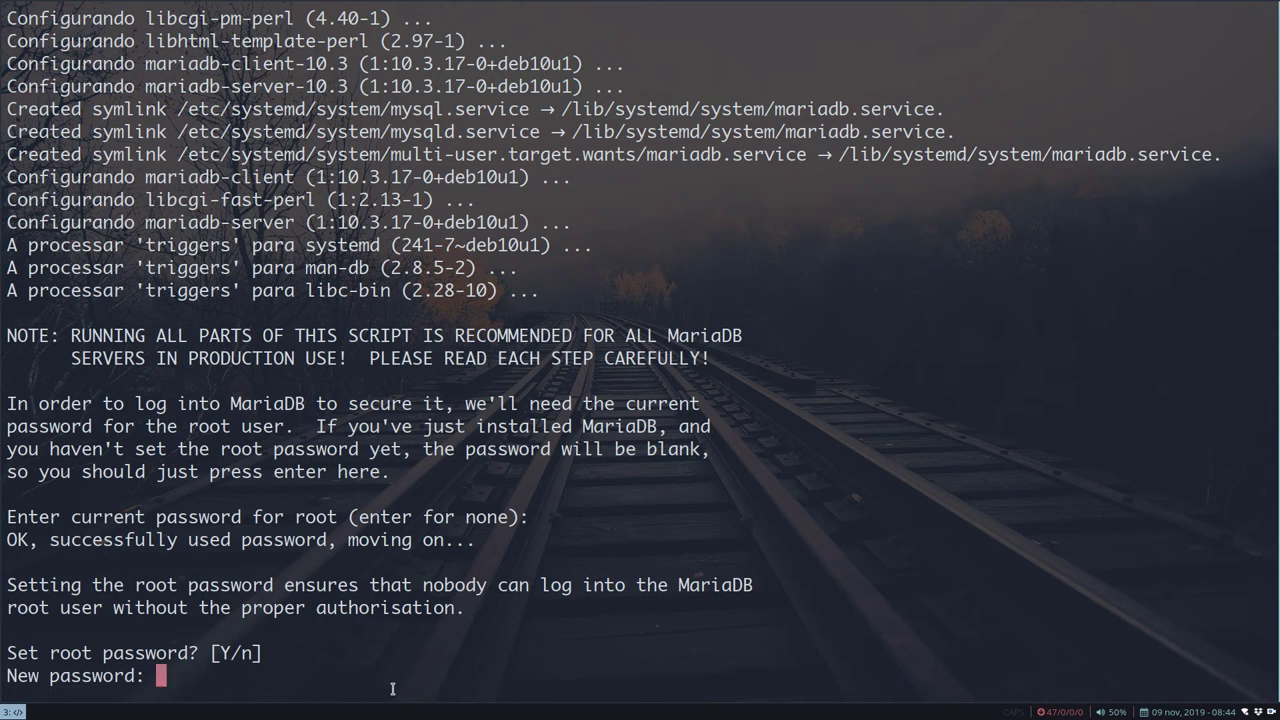
key(Return)
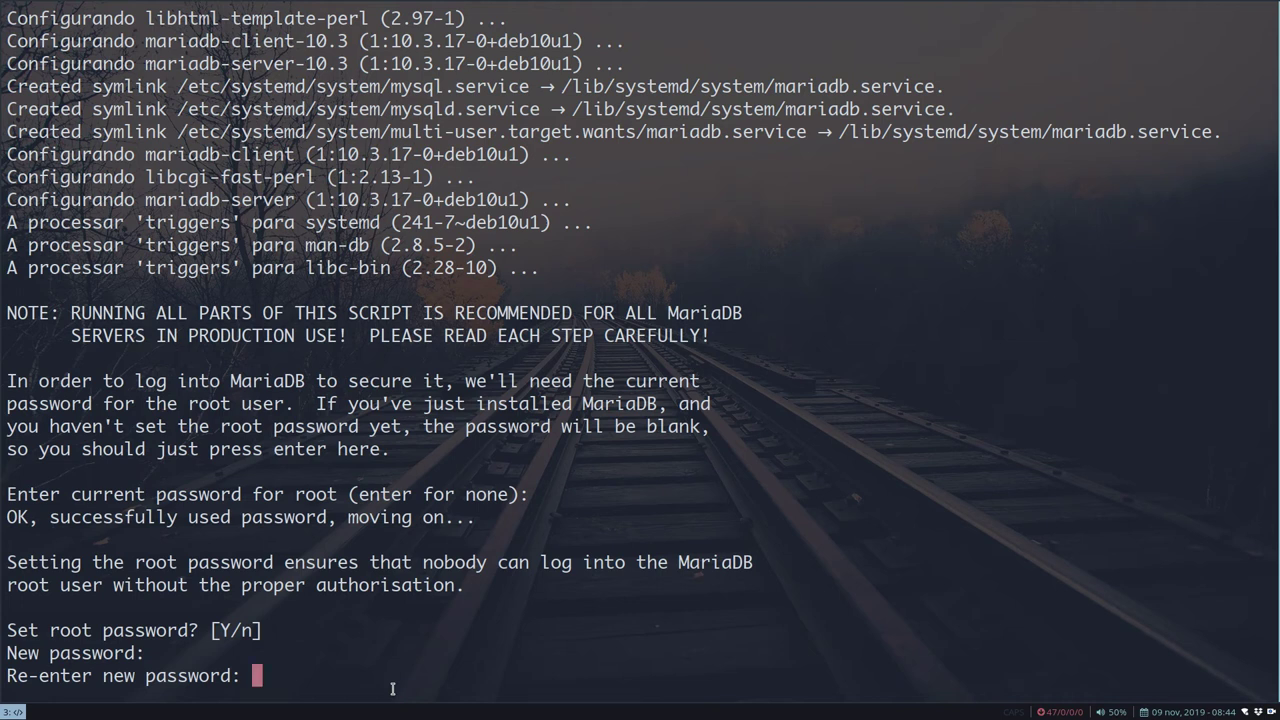
key(Return)
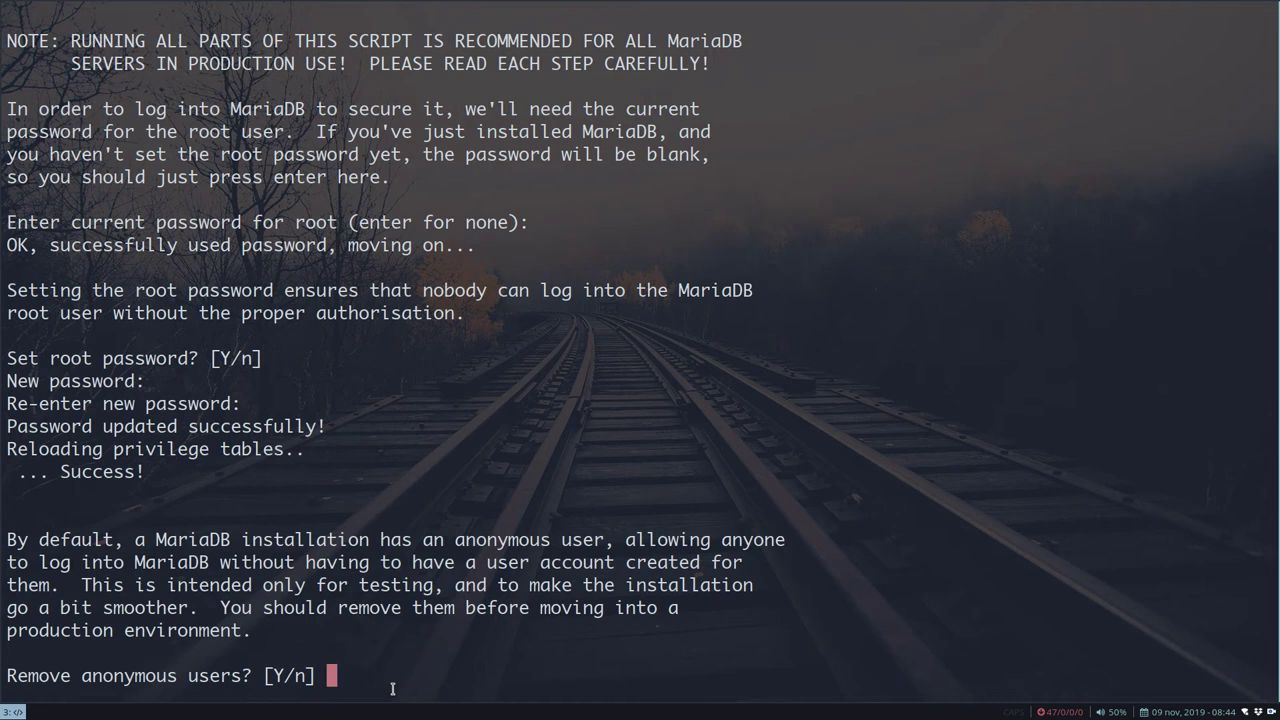
- Accept the remaining MariaDB security options: remove anonymous users, disallow remote root login, remove the test database and reload the privilege tables
key(Return)
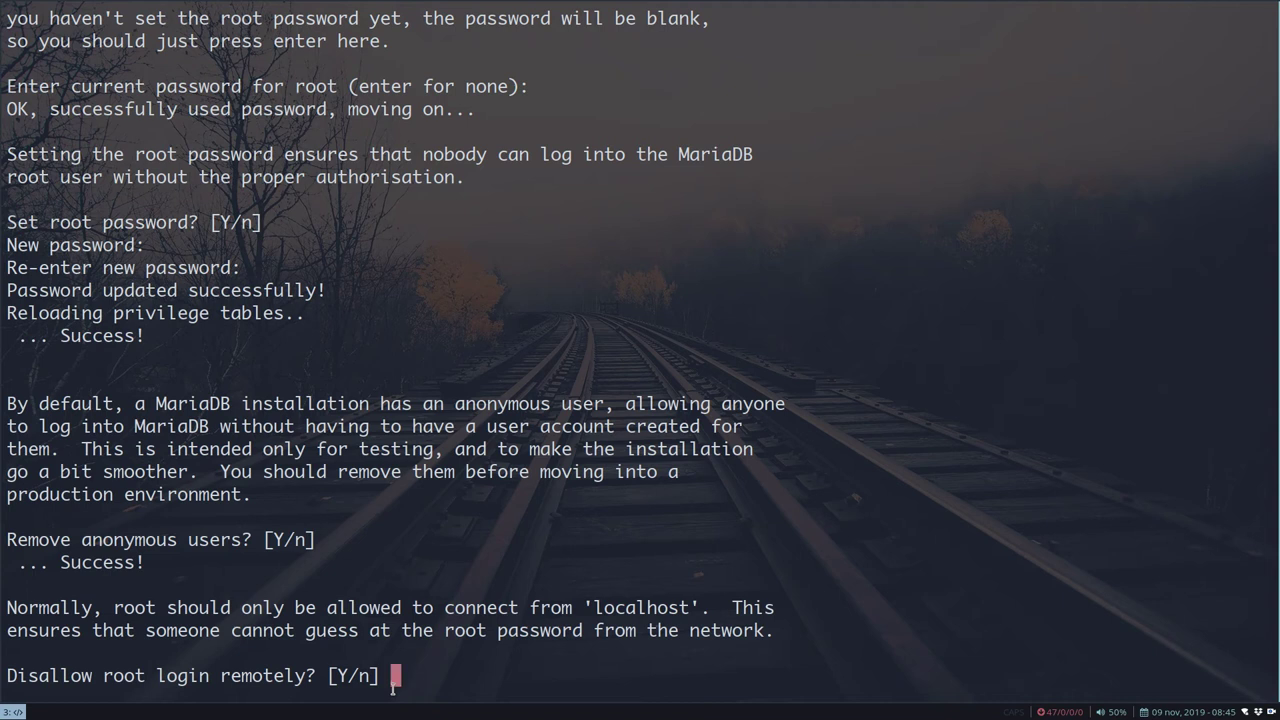
key(Return)
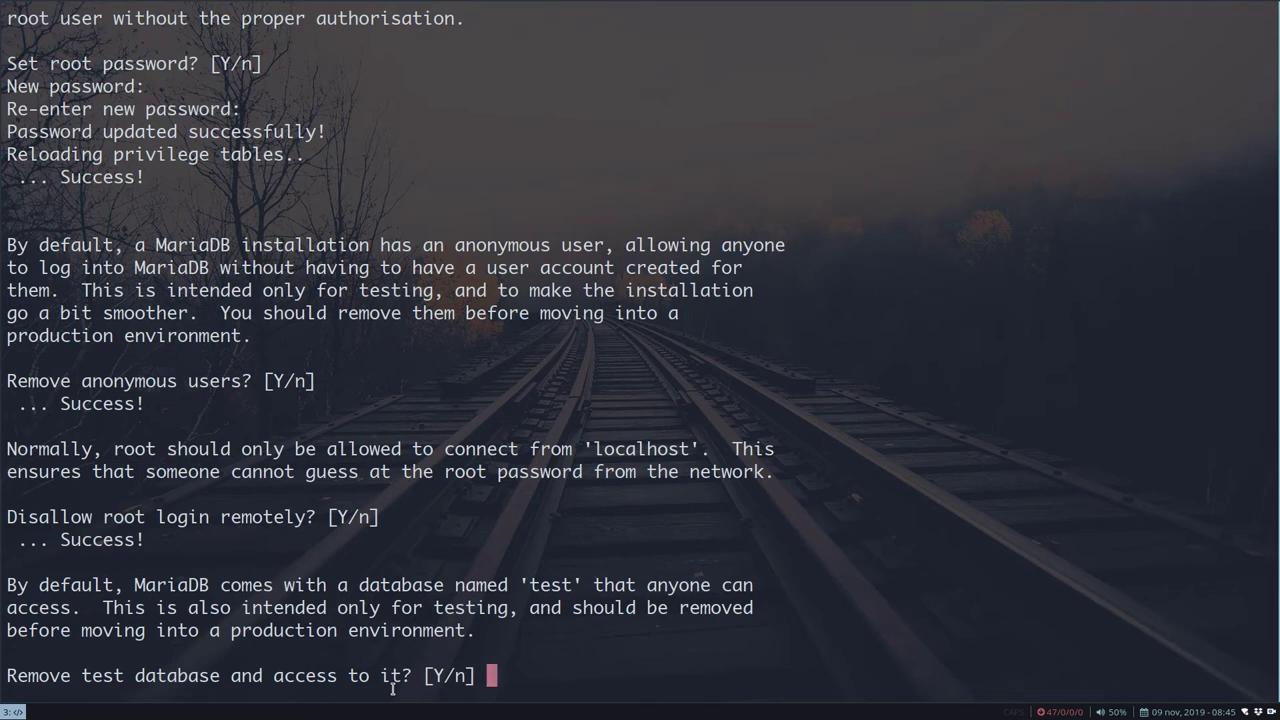
key(Return)
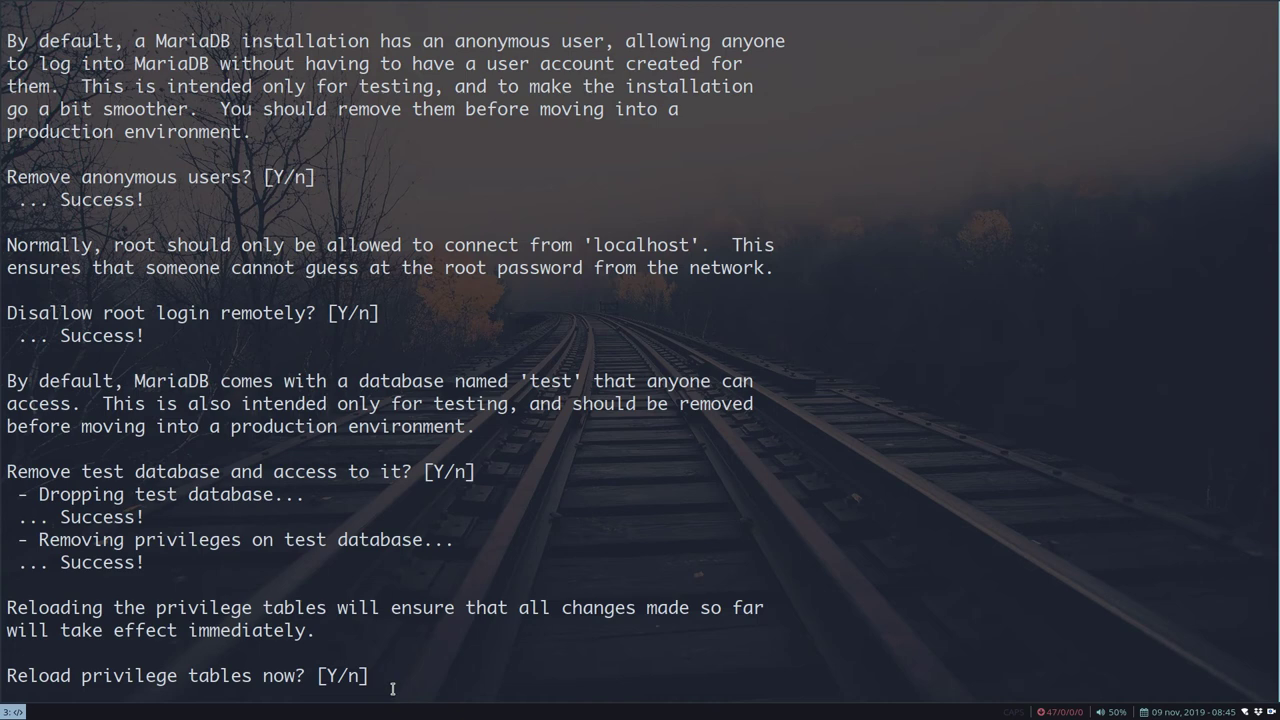
key(Return)
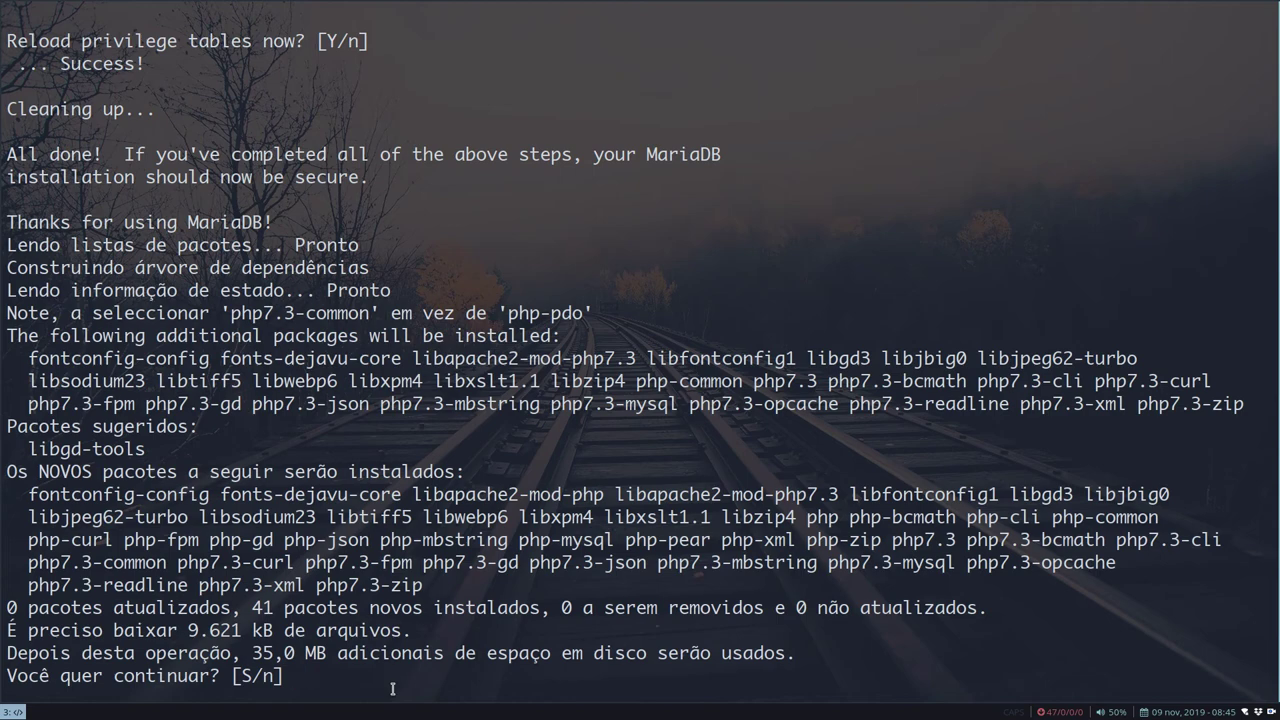
- Accept the installation of the PHP packages and of the Cockpit packages
key(Return)
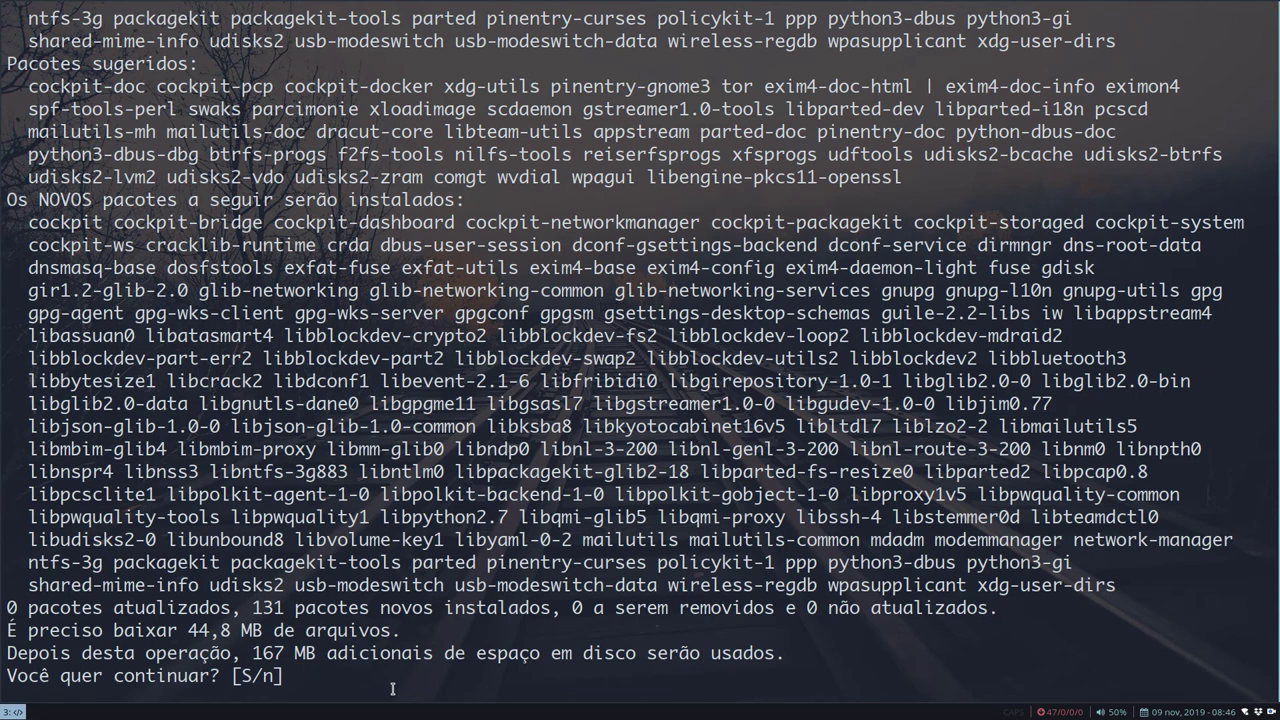
key(Return)
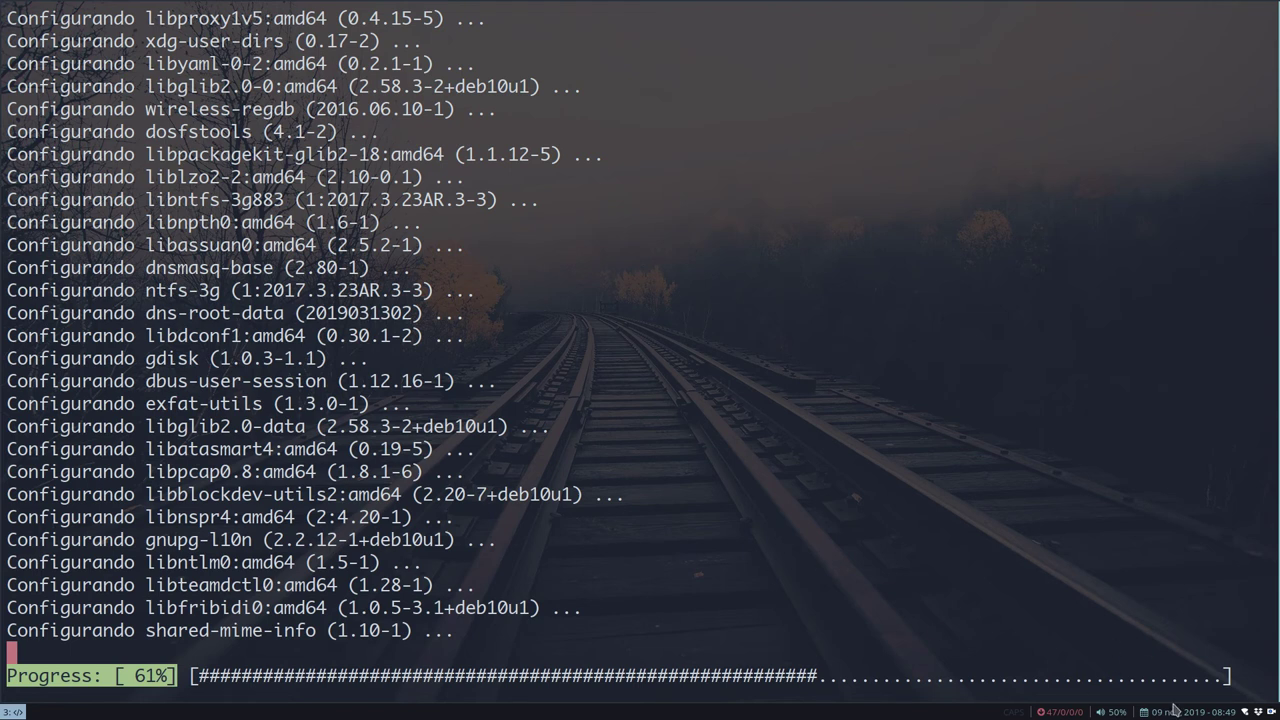
click(1272, 712)
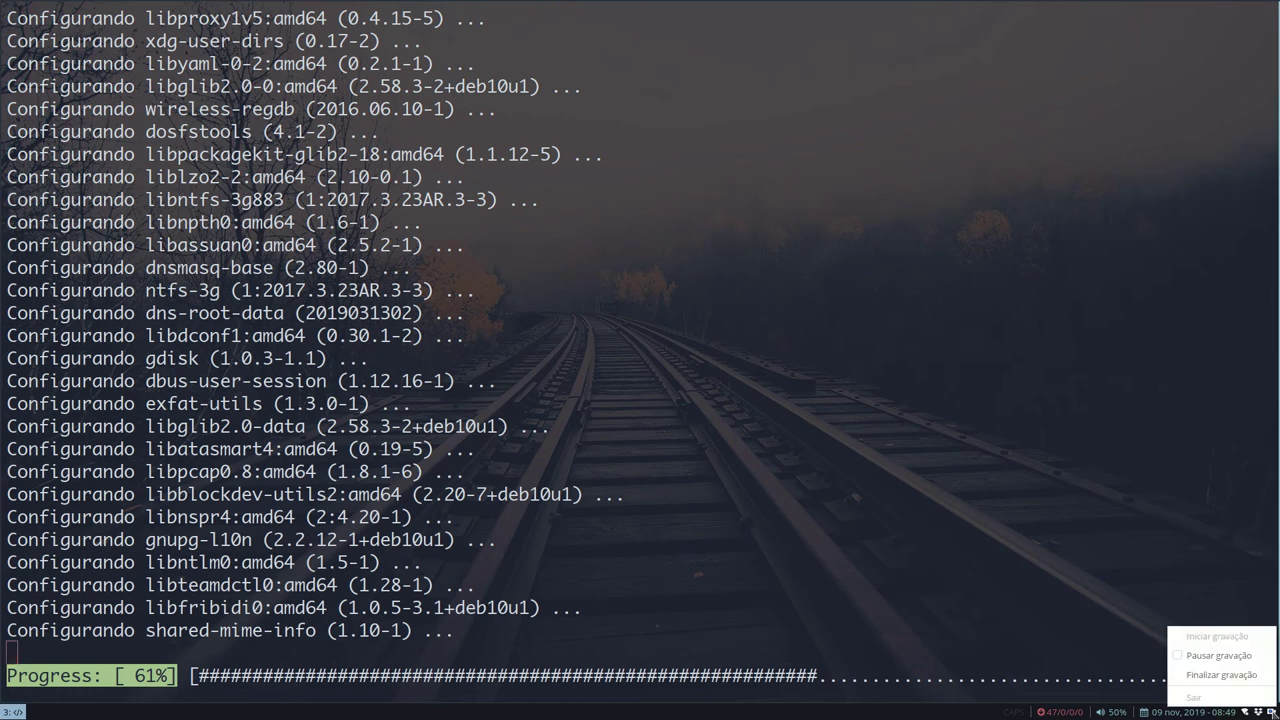
click(1218, 655)
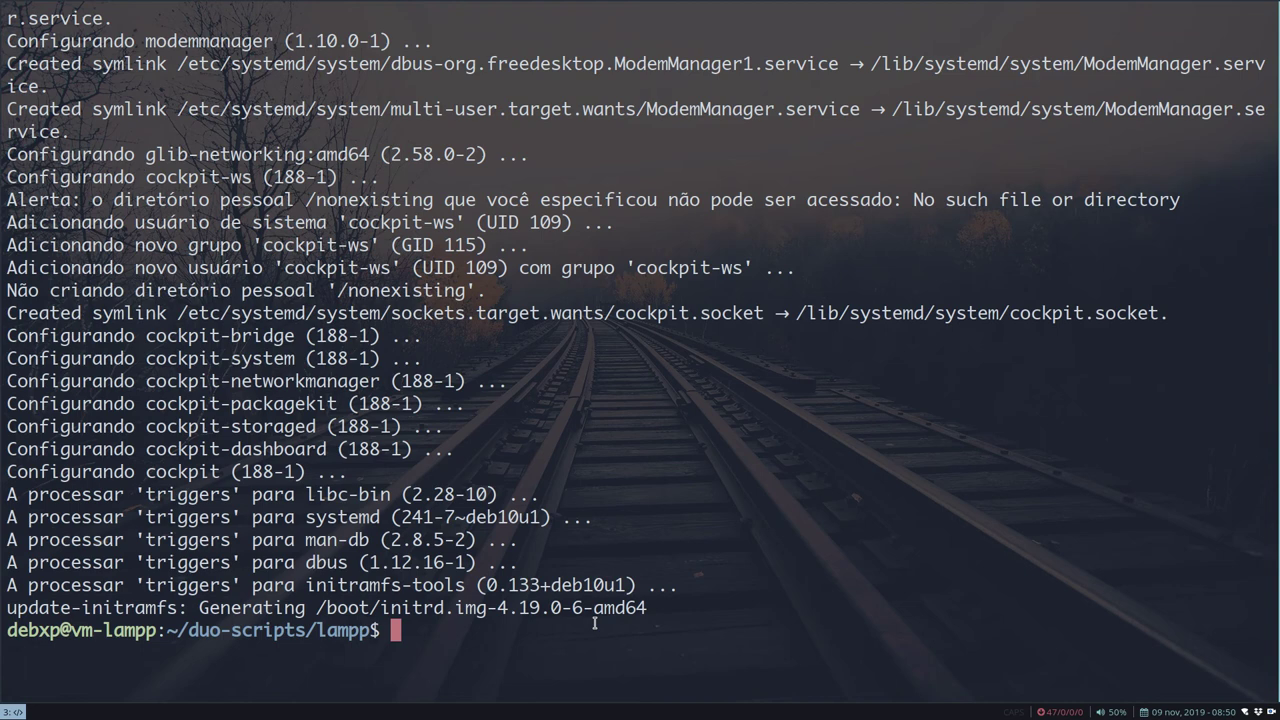
- Open Firefox alongside the terminal and arrange the two windows in a tabbed layout with Firefox in front
key(super+w)
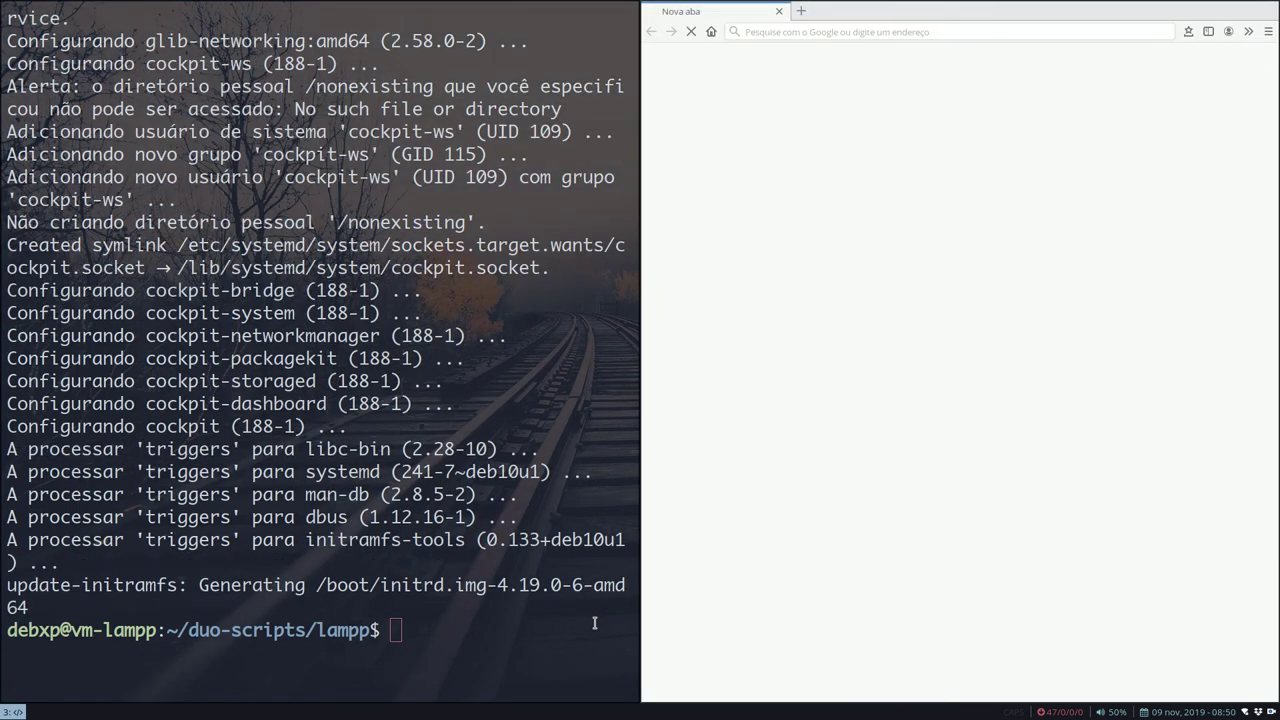
key(super+e)
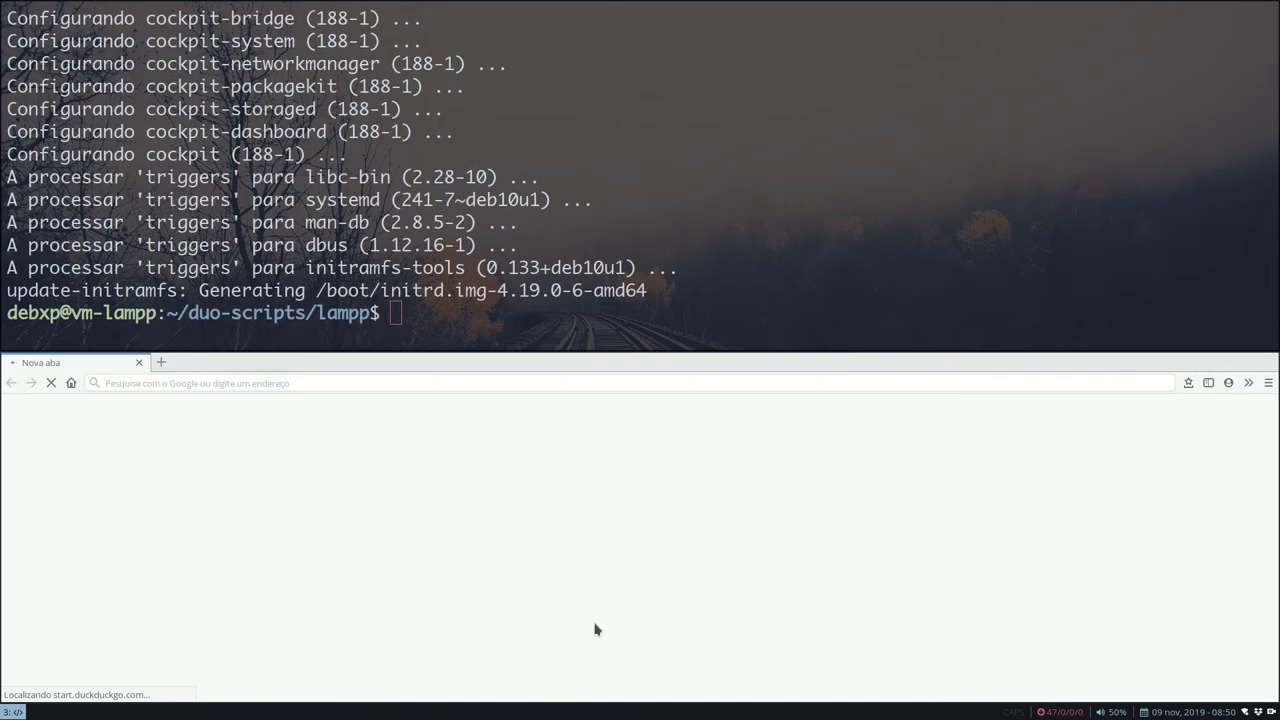
key(super+w)
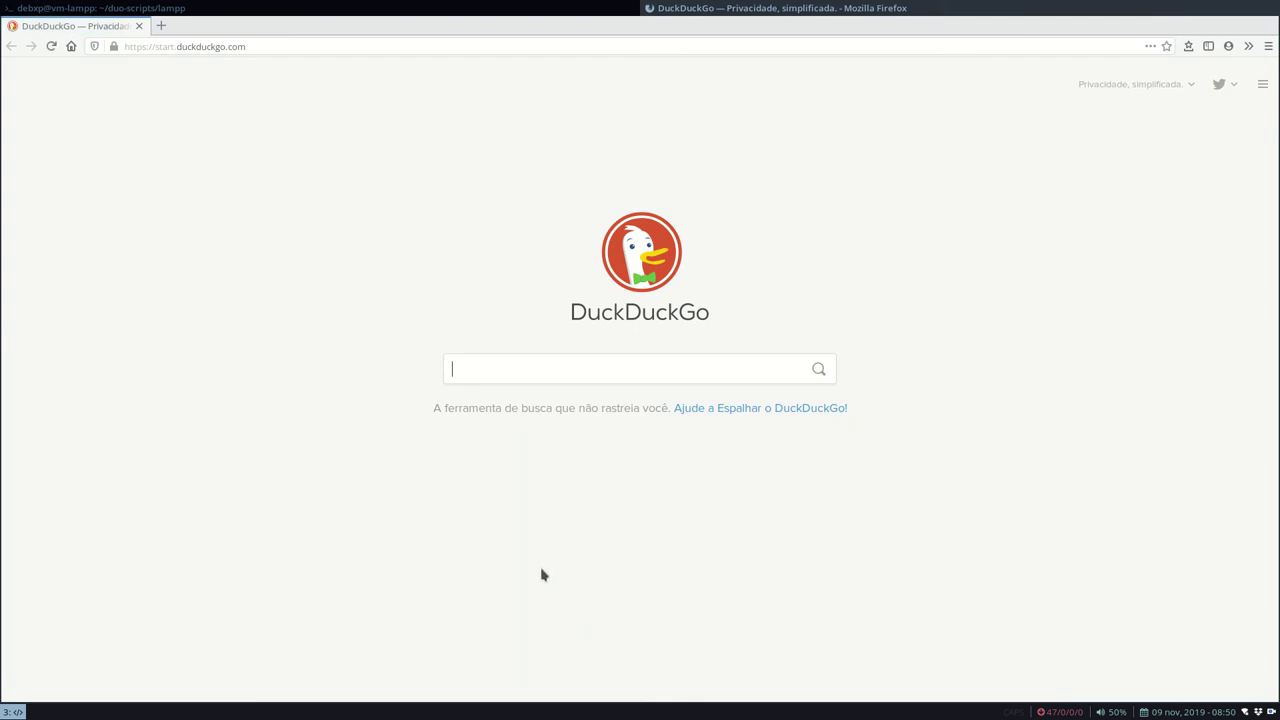
click(558, 7)
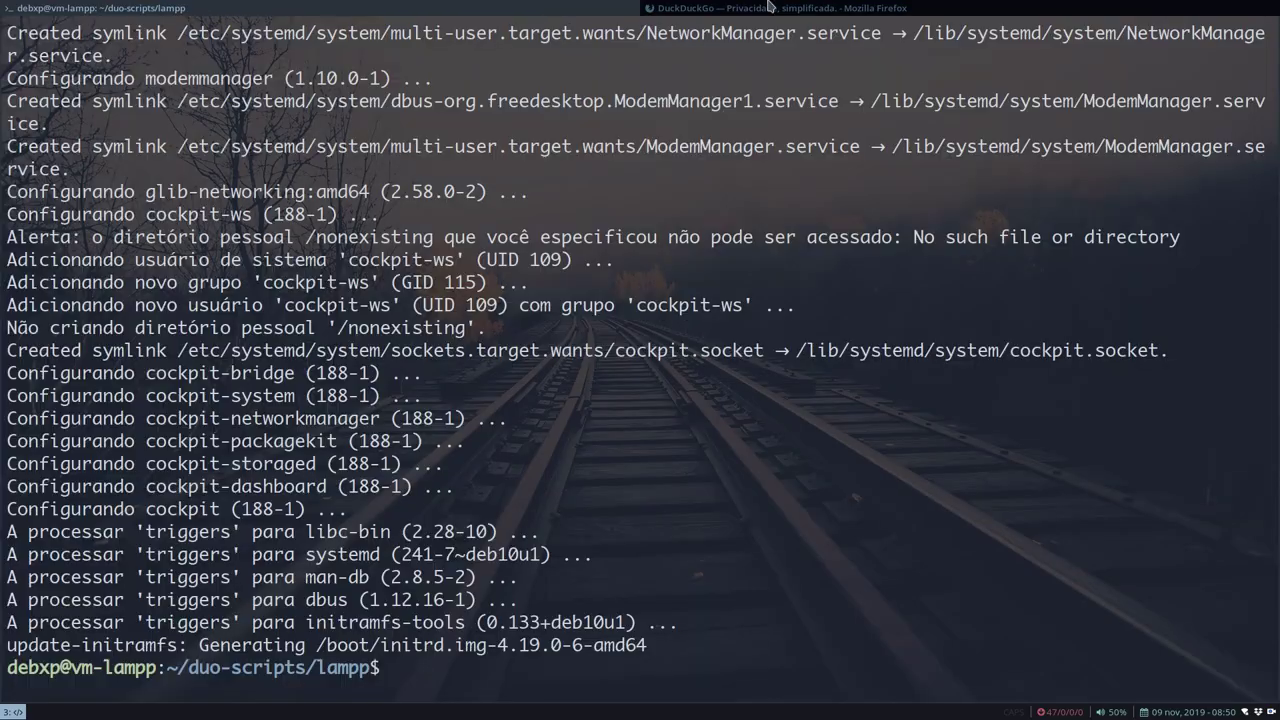
click(766, 7)
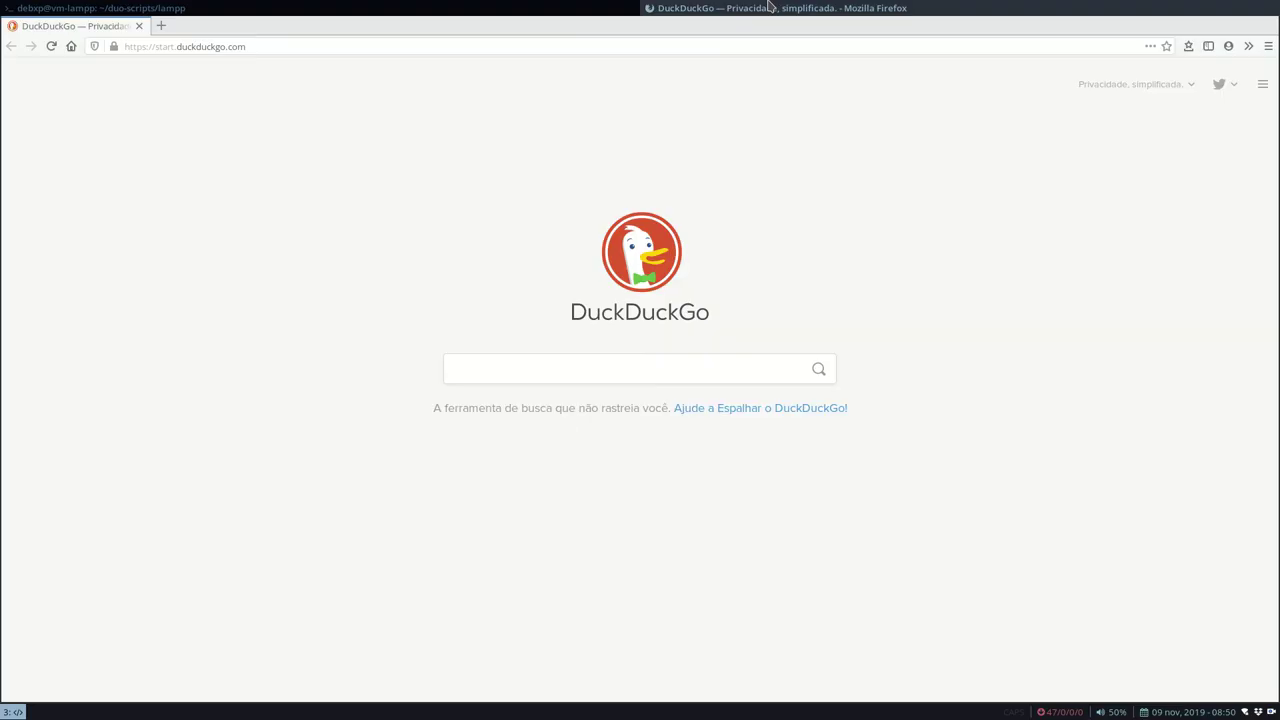
- Try to open the server in Firefox with the address vm-lampp, and return to the home page
click(276, 43)
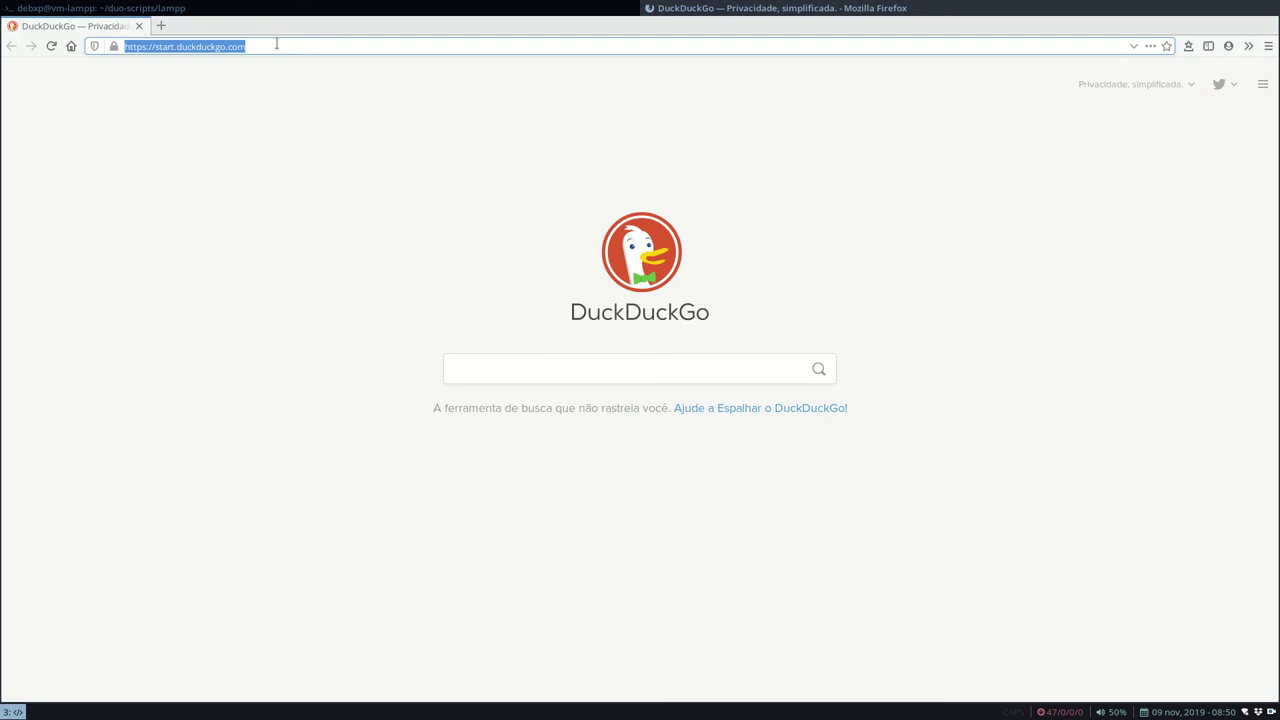
text(vm-)
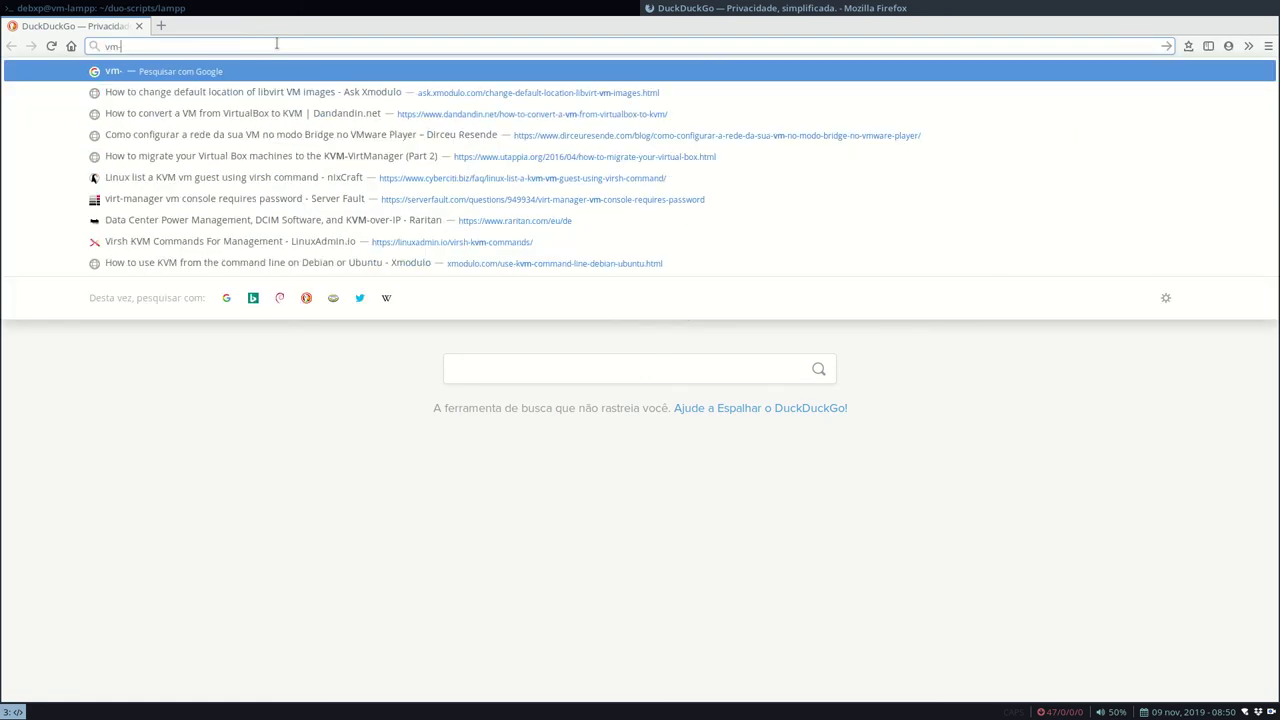
text(lampp)
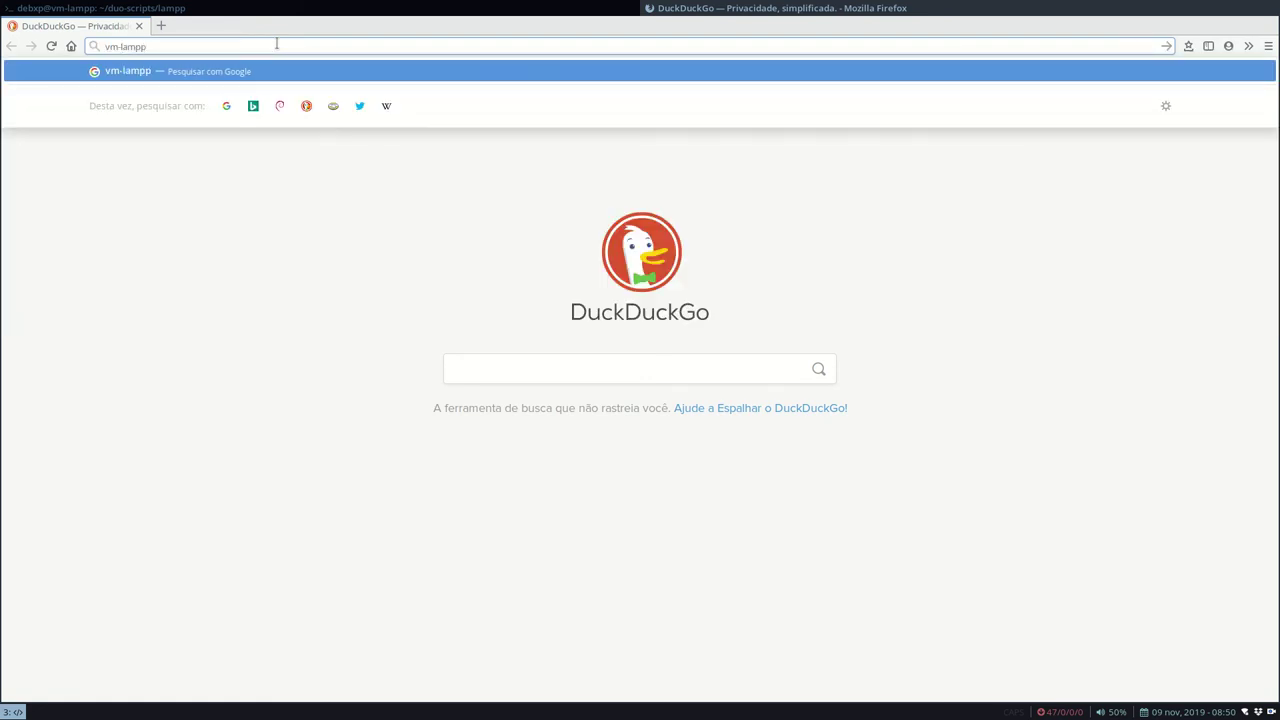
key(Return)
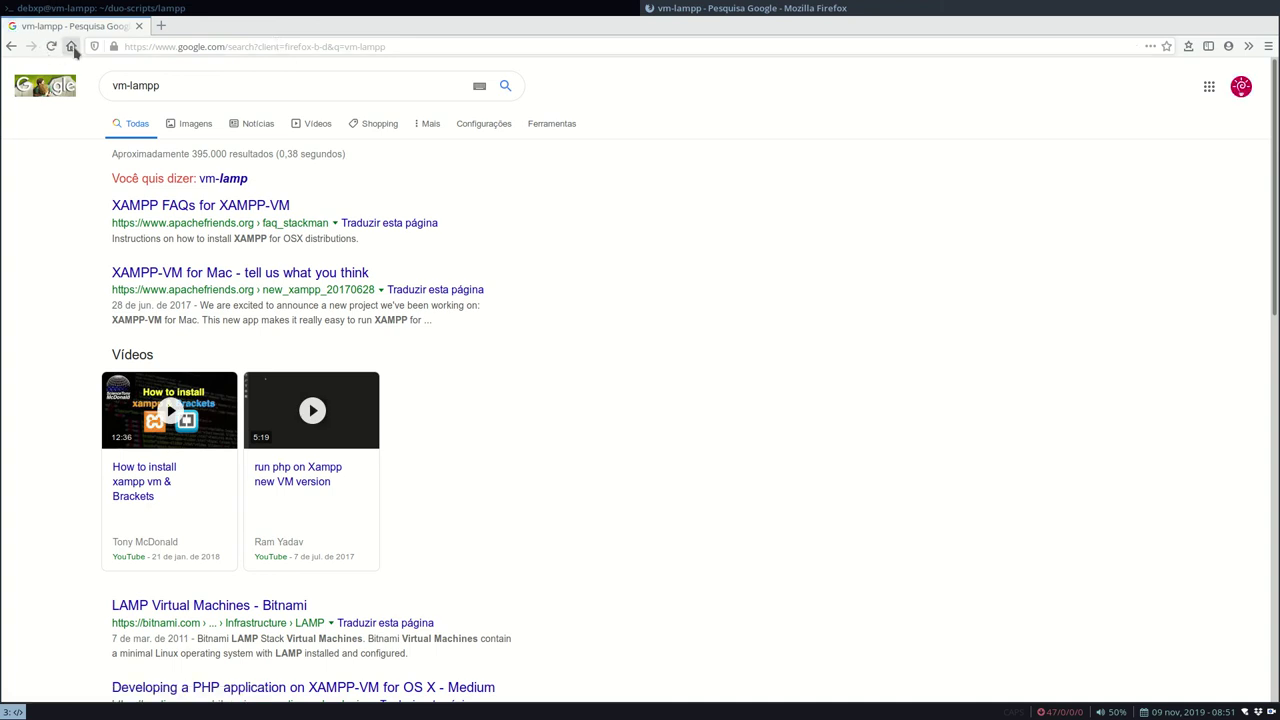
click(71, 46)
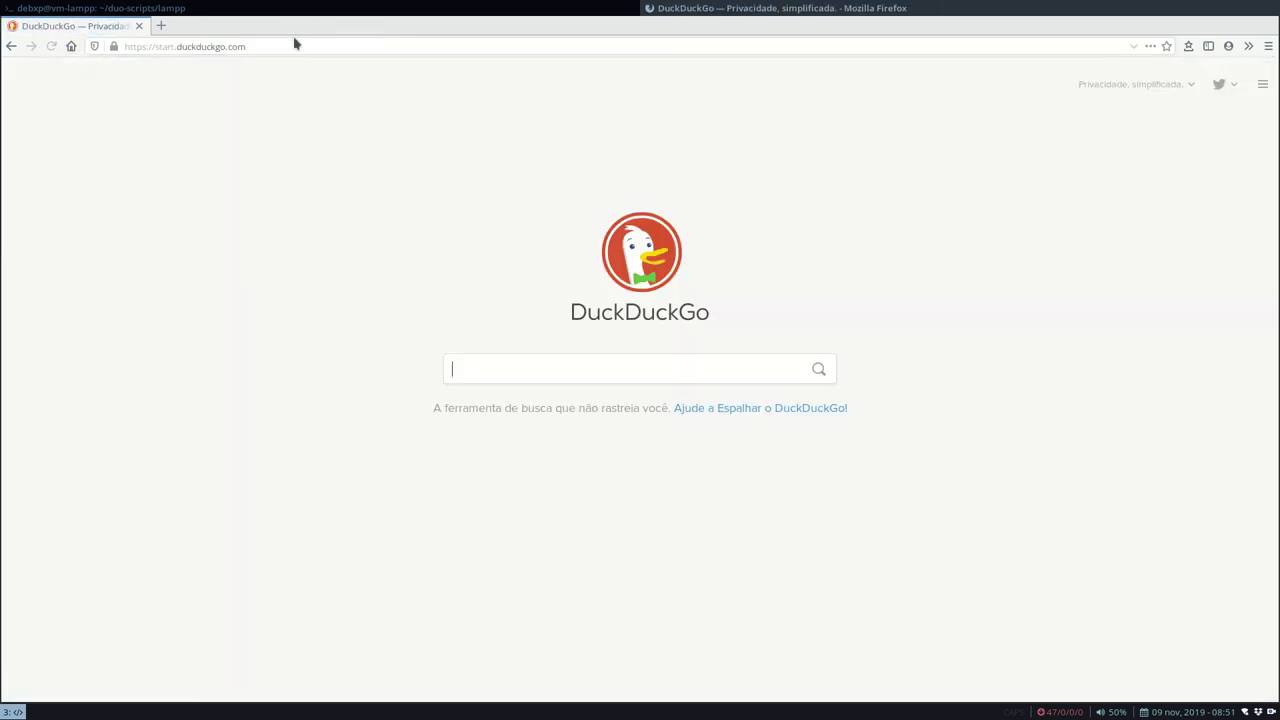
- Try to open the server in Firefox with the port included, using the address vm-lampp:80
click(290, 44)
text(vm-lampp)
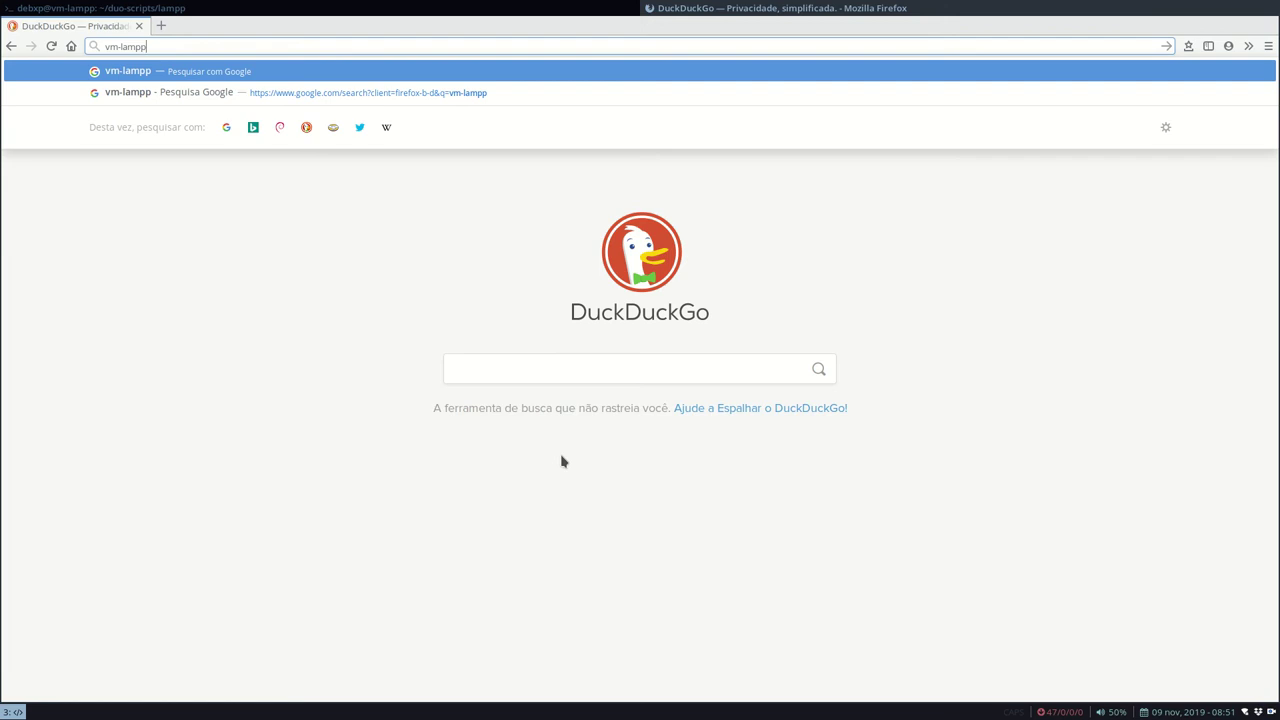
text(:80)
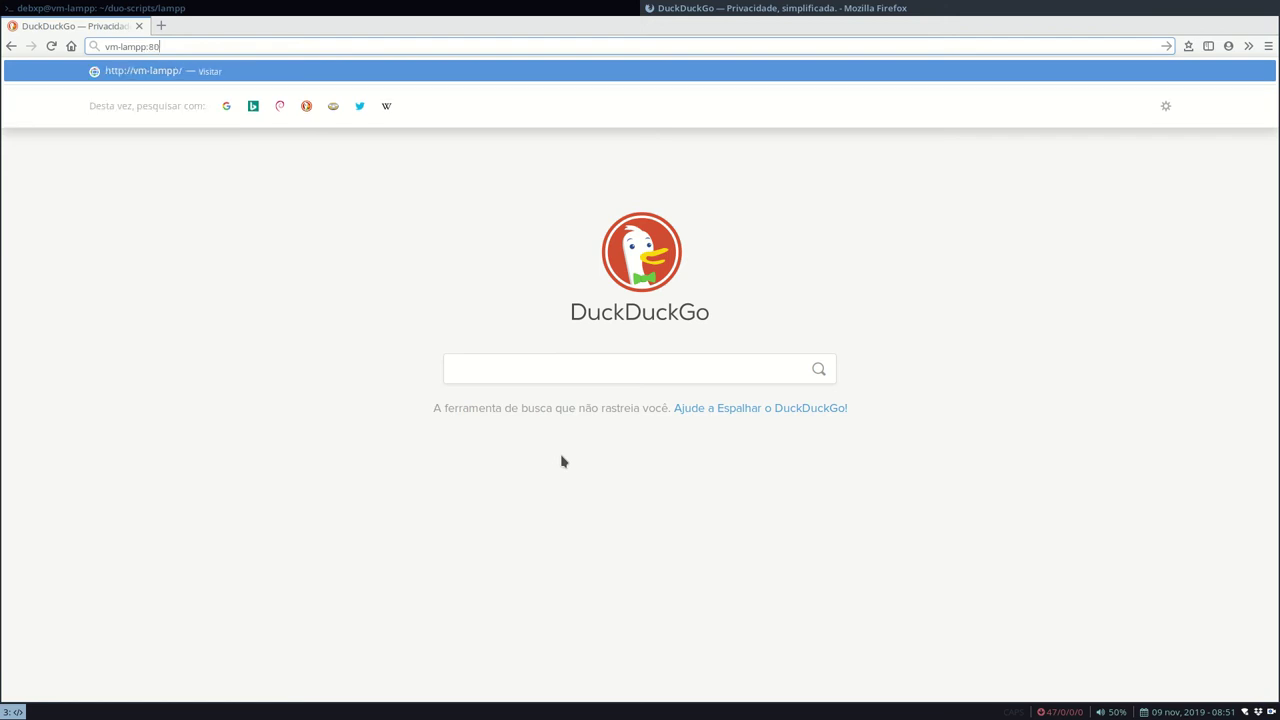
key(Return)
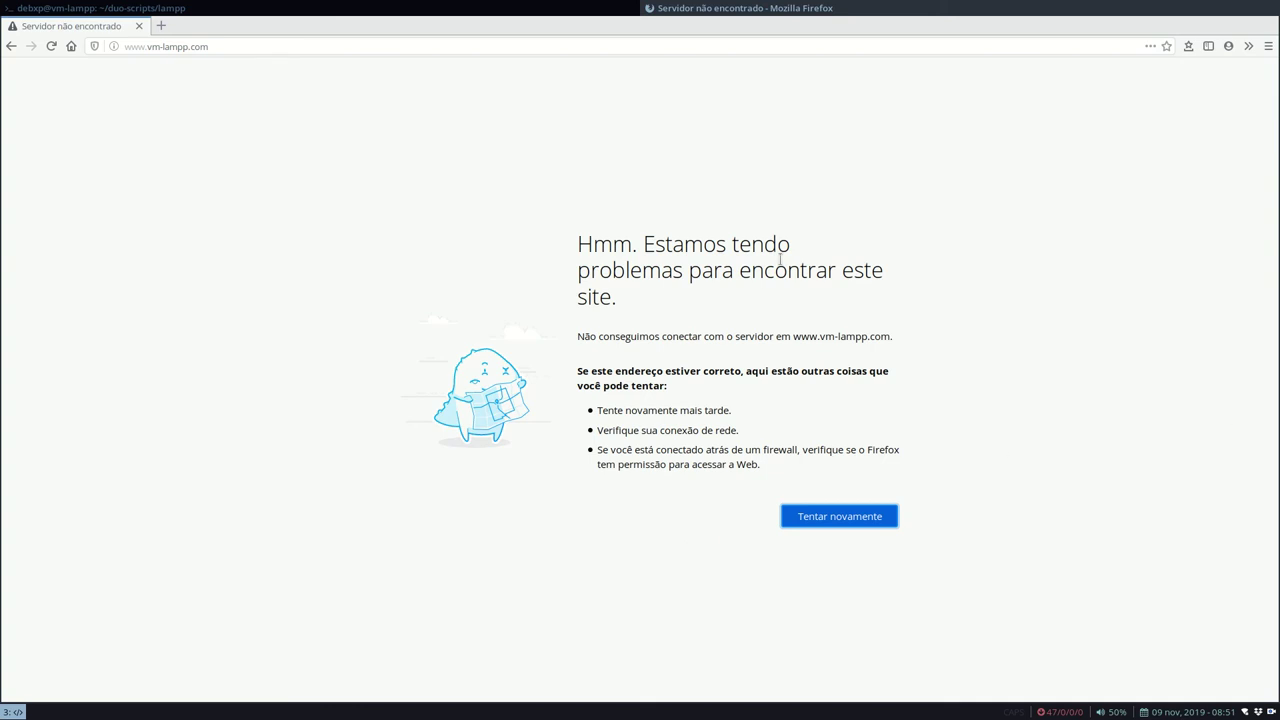
- Switch to the terminal and review the installation output up to the final prompt
click(225, 45)
click(229, 7)
scroll(240, 100, up, 10)
scroll(251, 128, up, 15)
scroll(251, 128, down, 20)
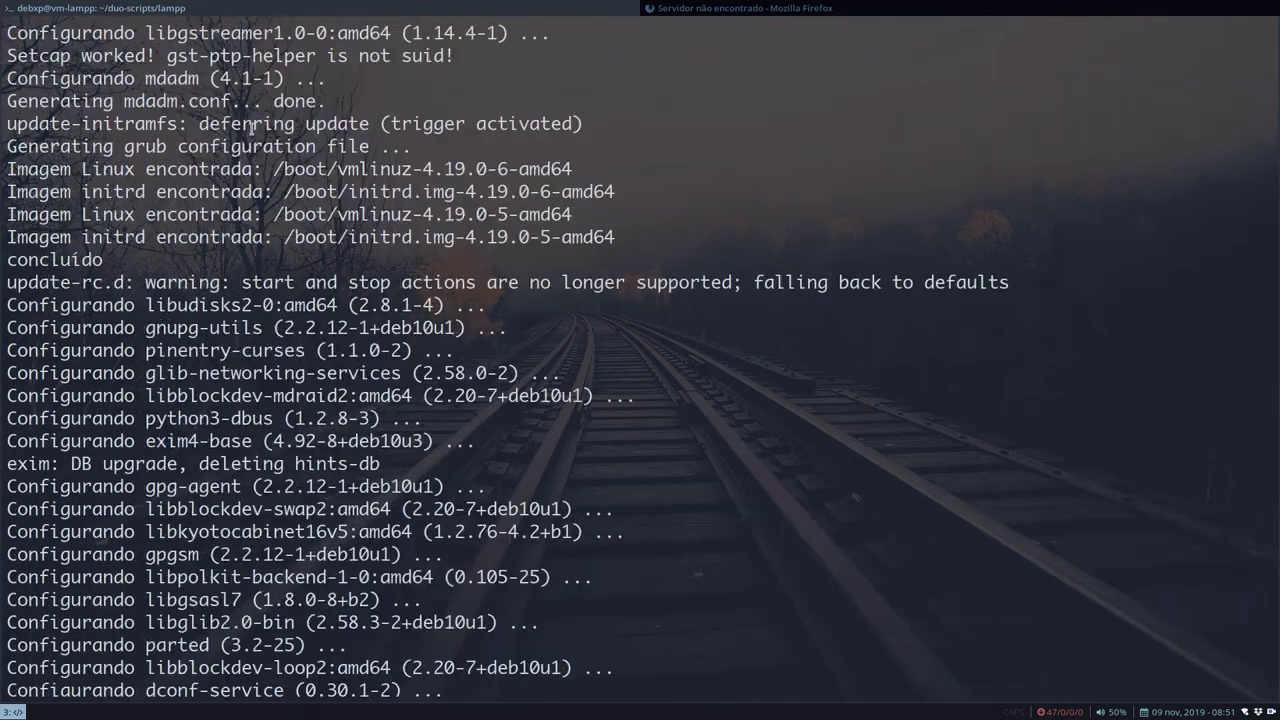
scroll(251, 128, down, 4)
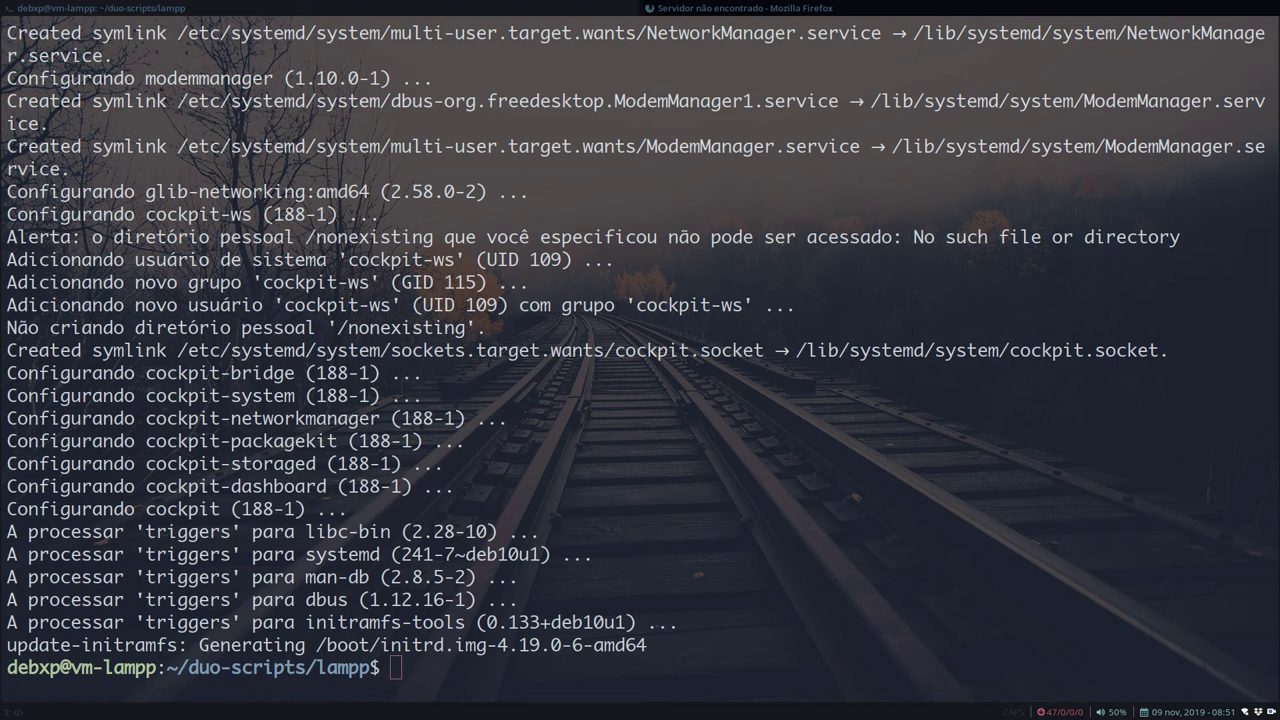
click(258, 8)
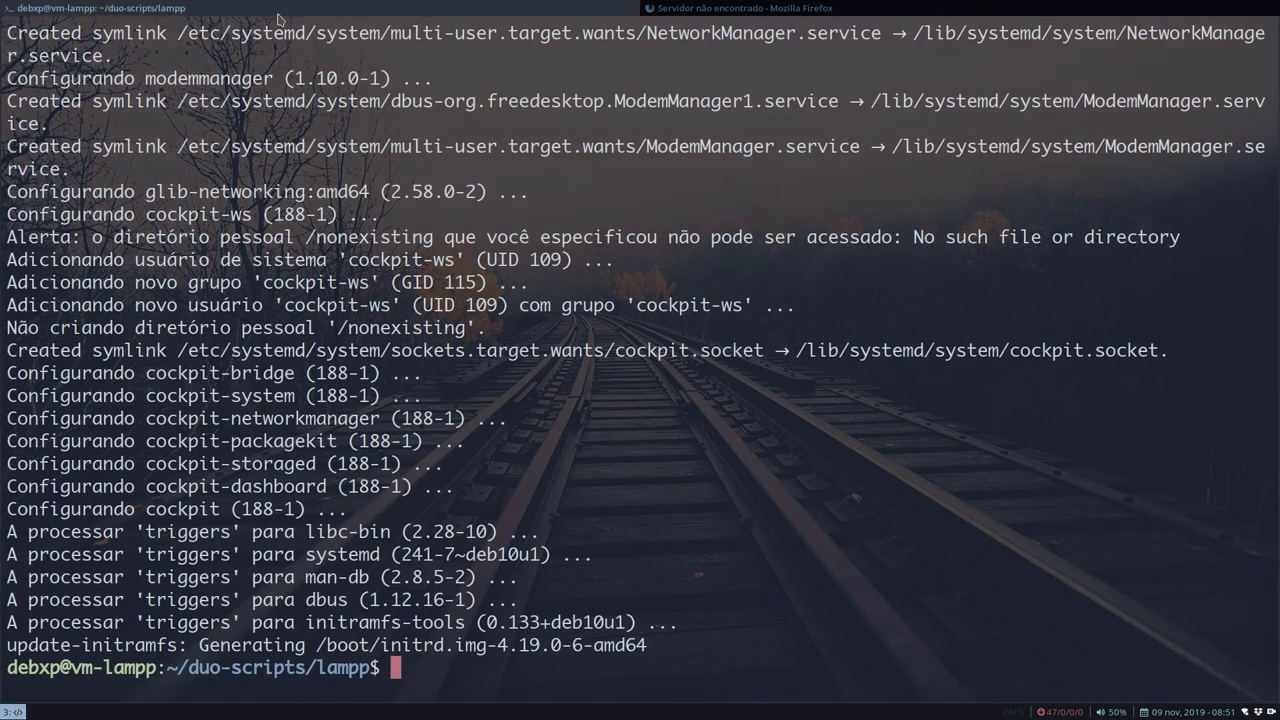
- Return to Firefox and open the web server by its IP address, 192.168.122.16
click(780, 10)
key(ctrl+l)
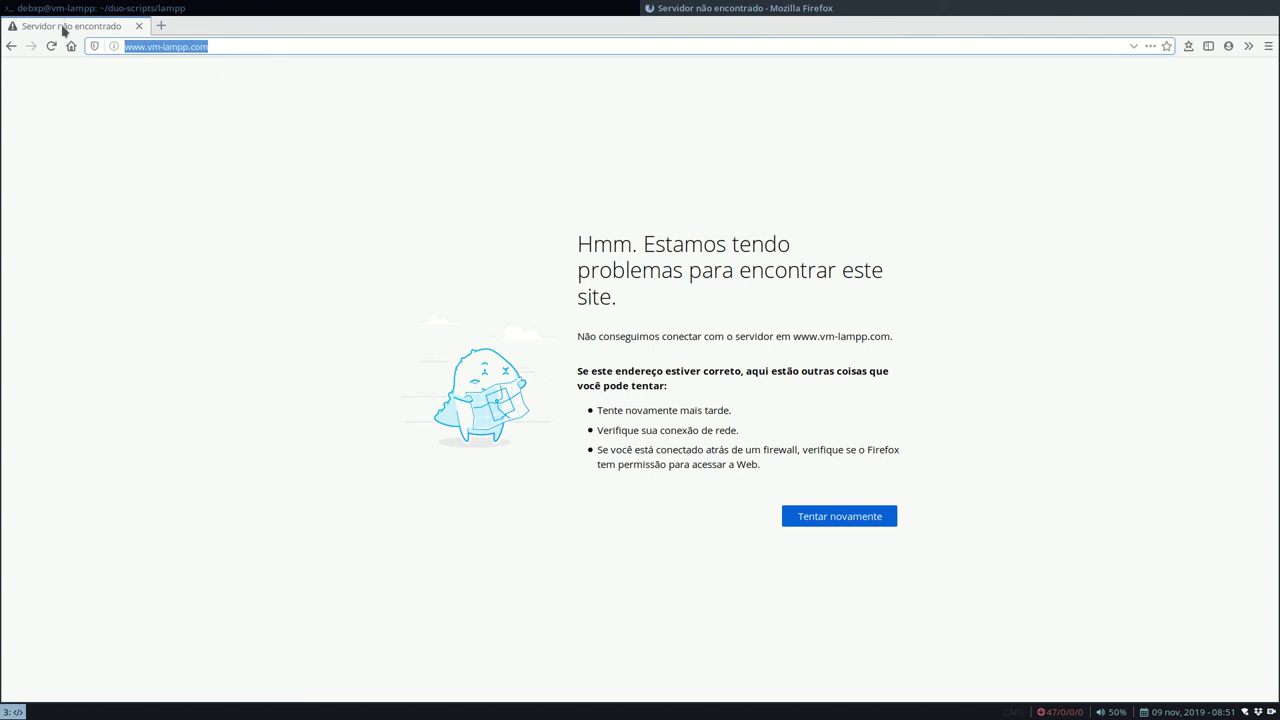
text(192.1)
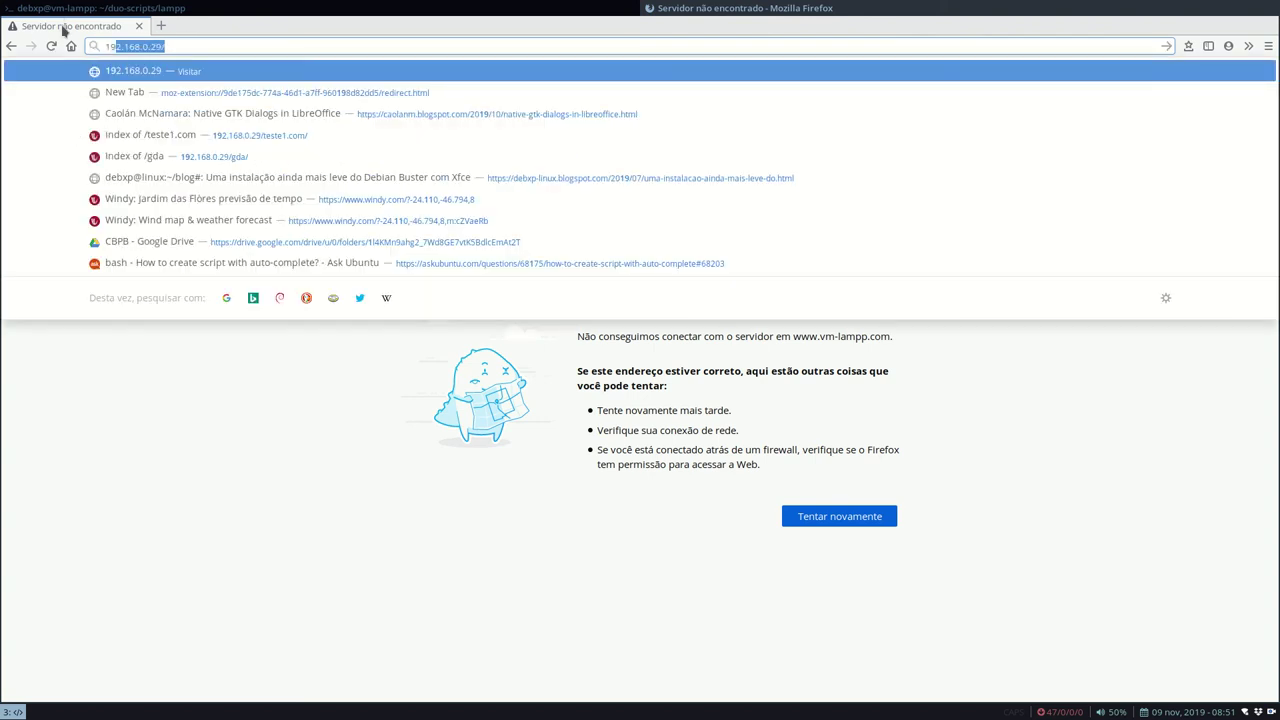
text(68.122)
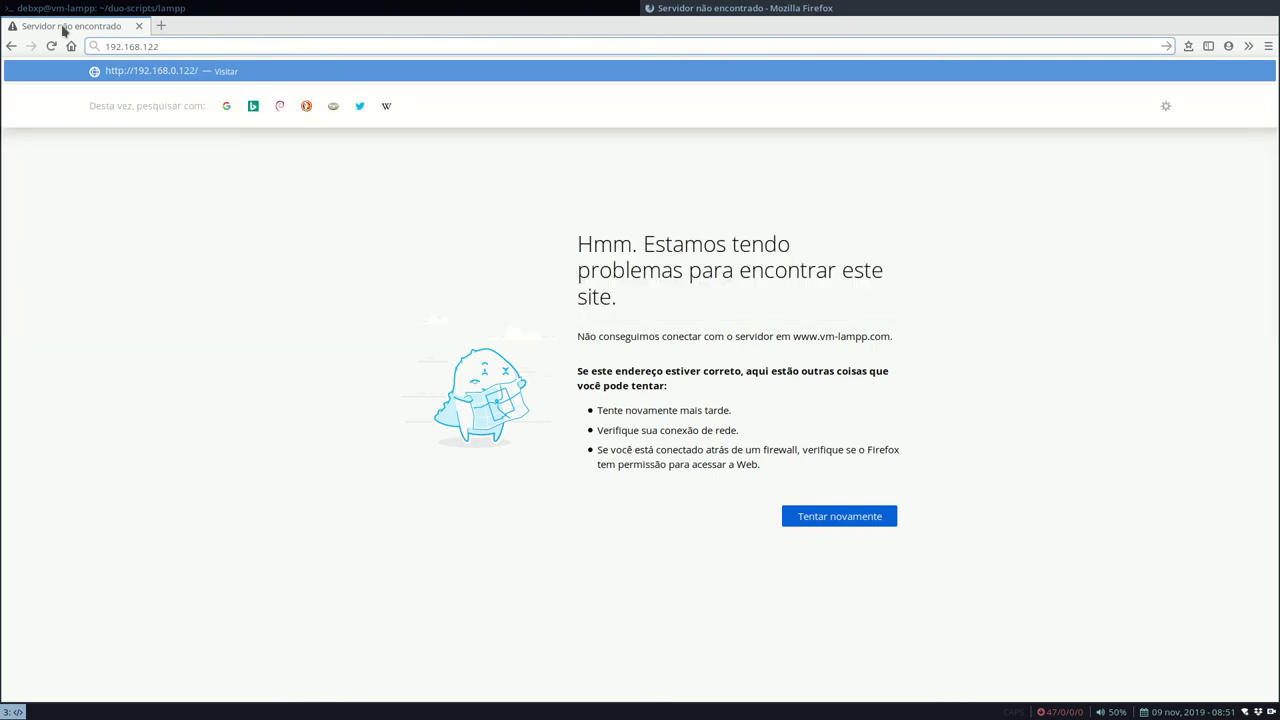
text(.16)
key(Return)
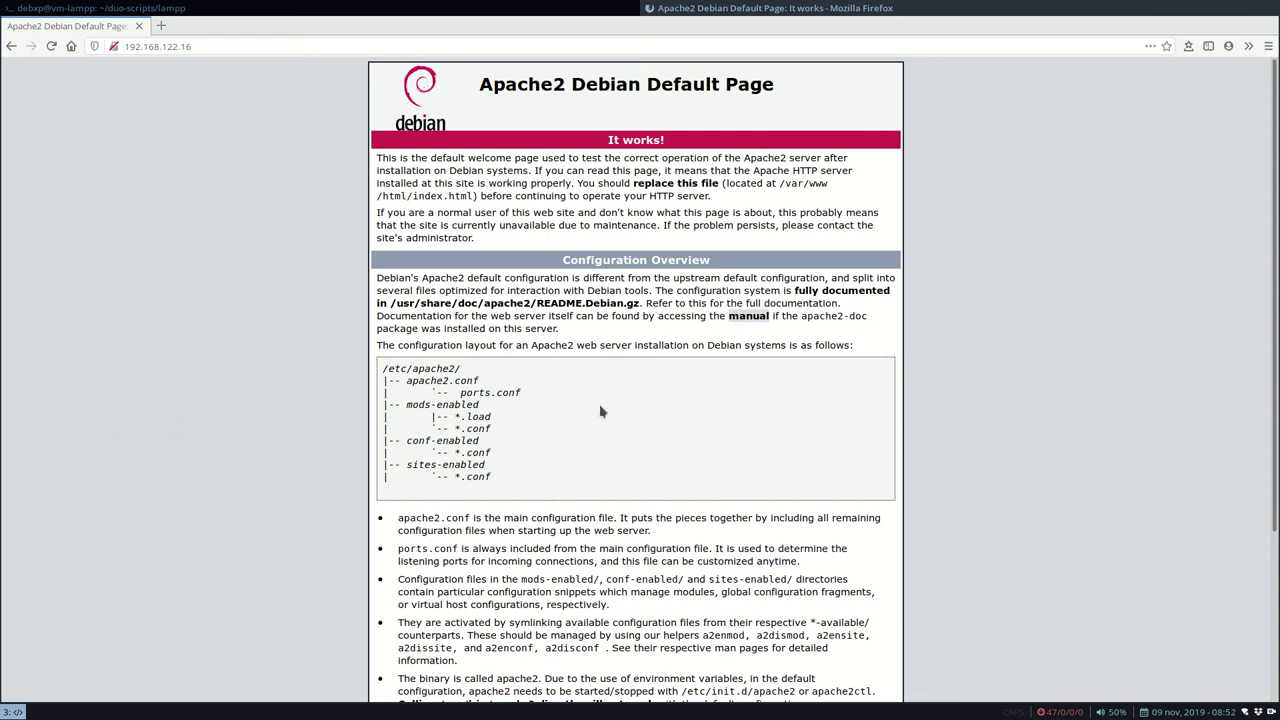
- Open the debxp directory on the web server at 192.168.122.16/debxp
click(200, 45)
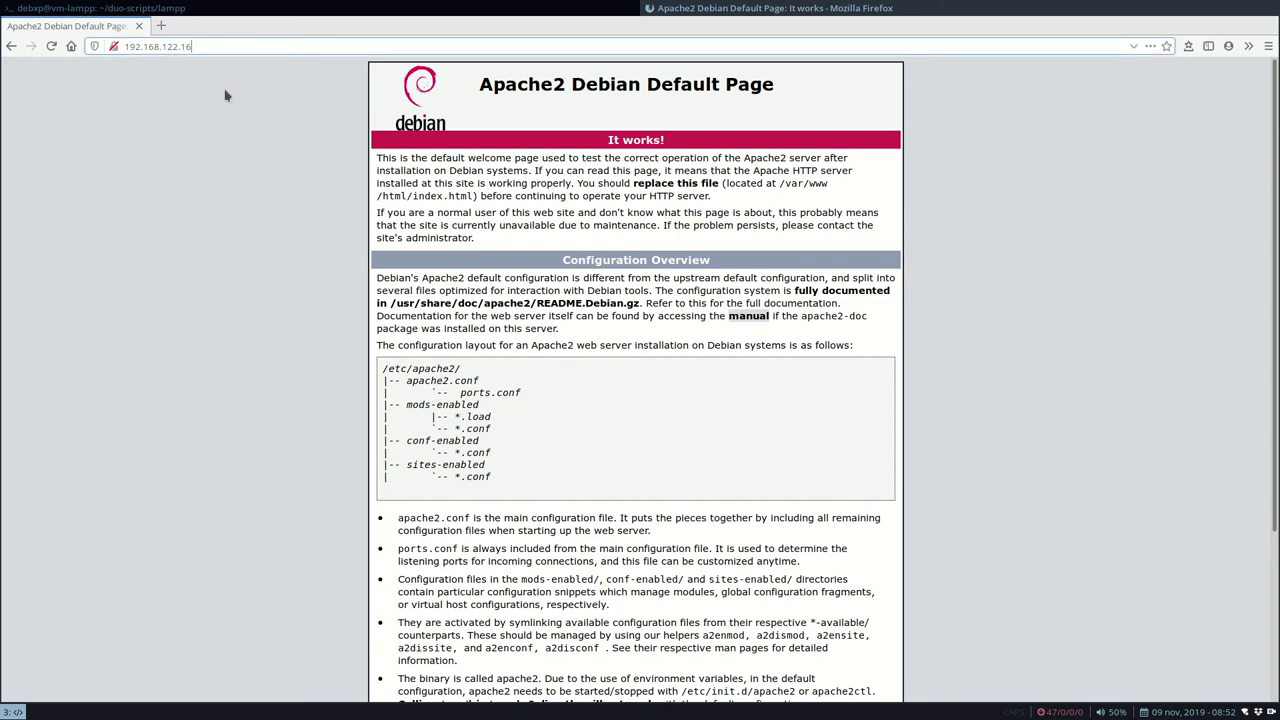
text(:)
click(196, 257)
key(BackSpace)
text(/deb)
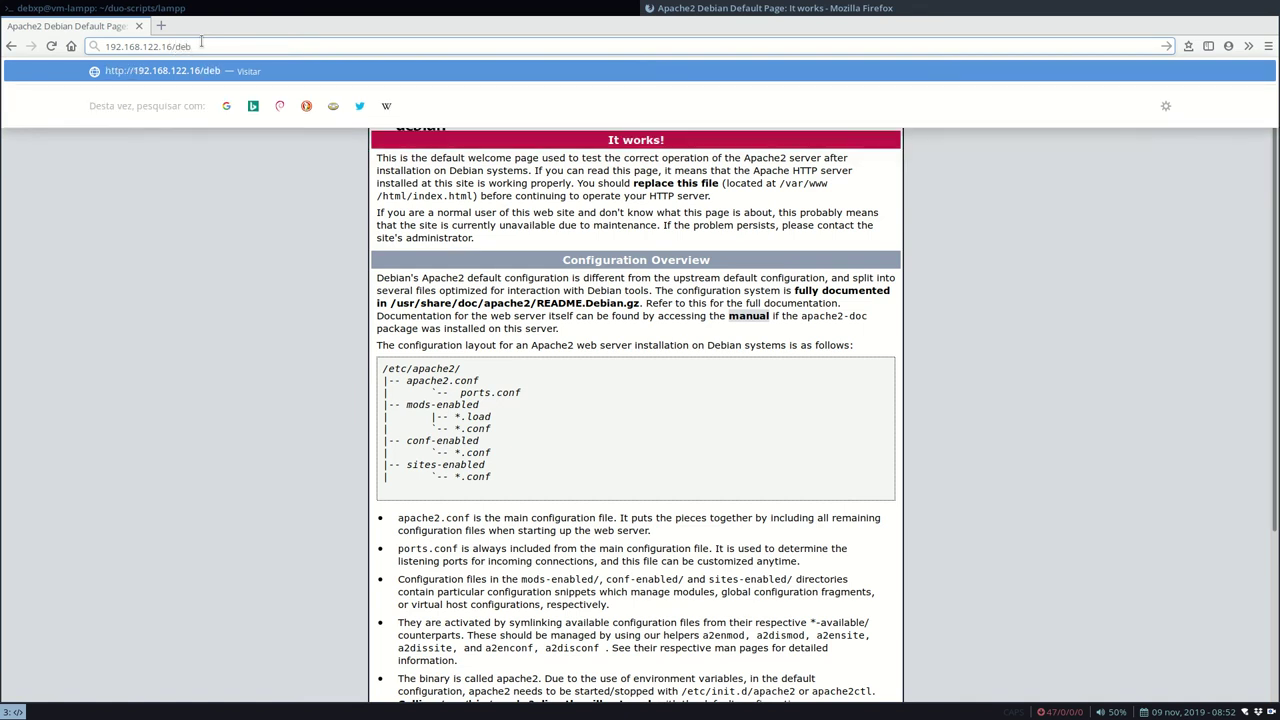
text(xp)
key(Return)
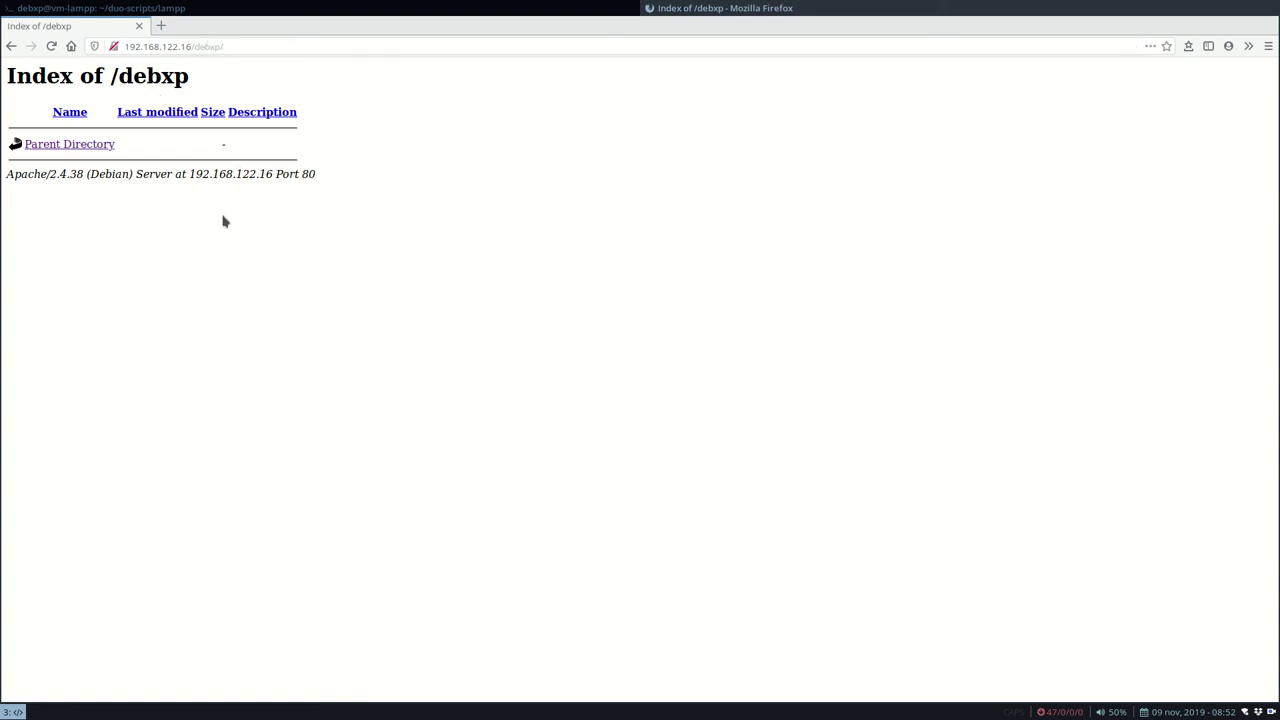
- Replace the directory path with port 9090 and open 192.168.122.16:9090
click(250, 48)
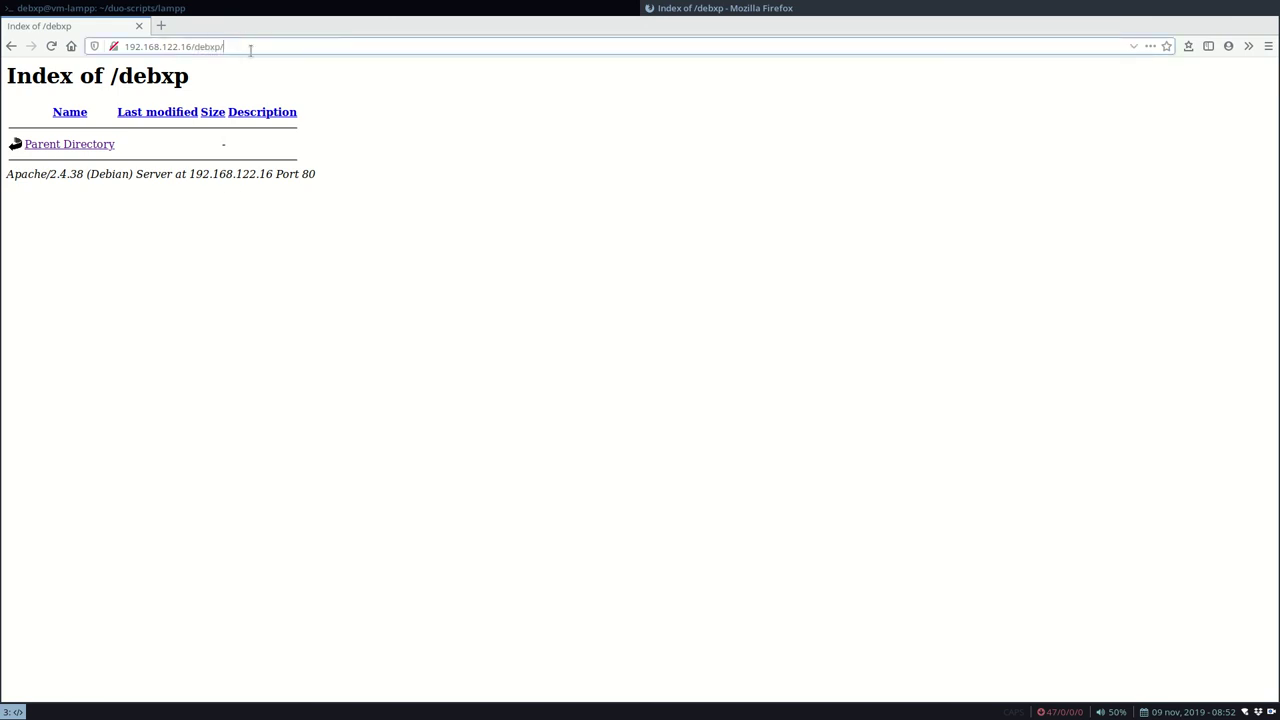
key(BackSpace)
key(BackSpace)
key(BackSpace)
key(BackSpace)
key(BackSpace)
key(BackSpace)
key(BackSpace)
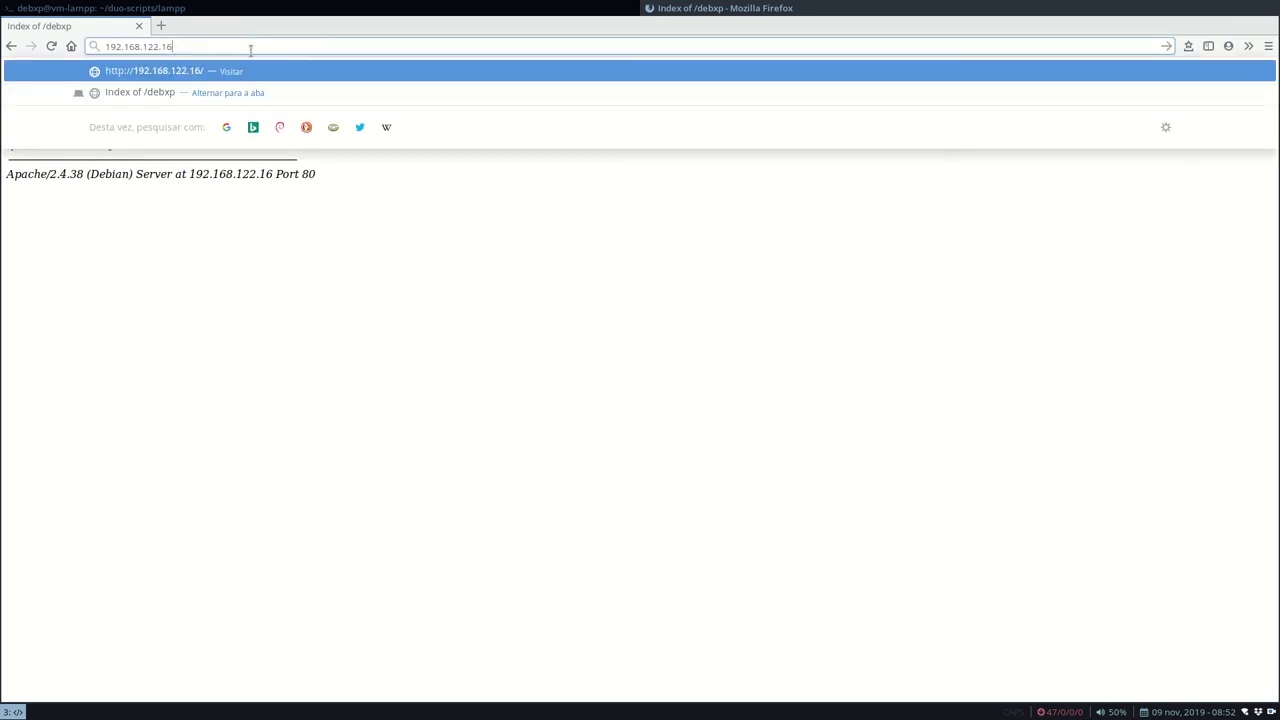
text(:9090)
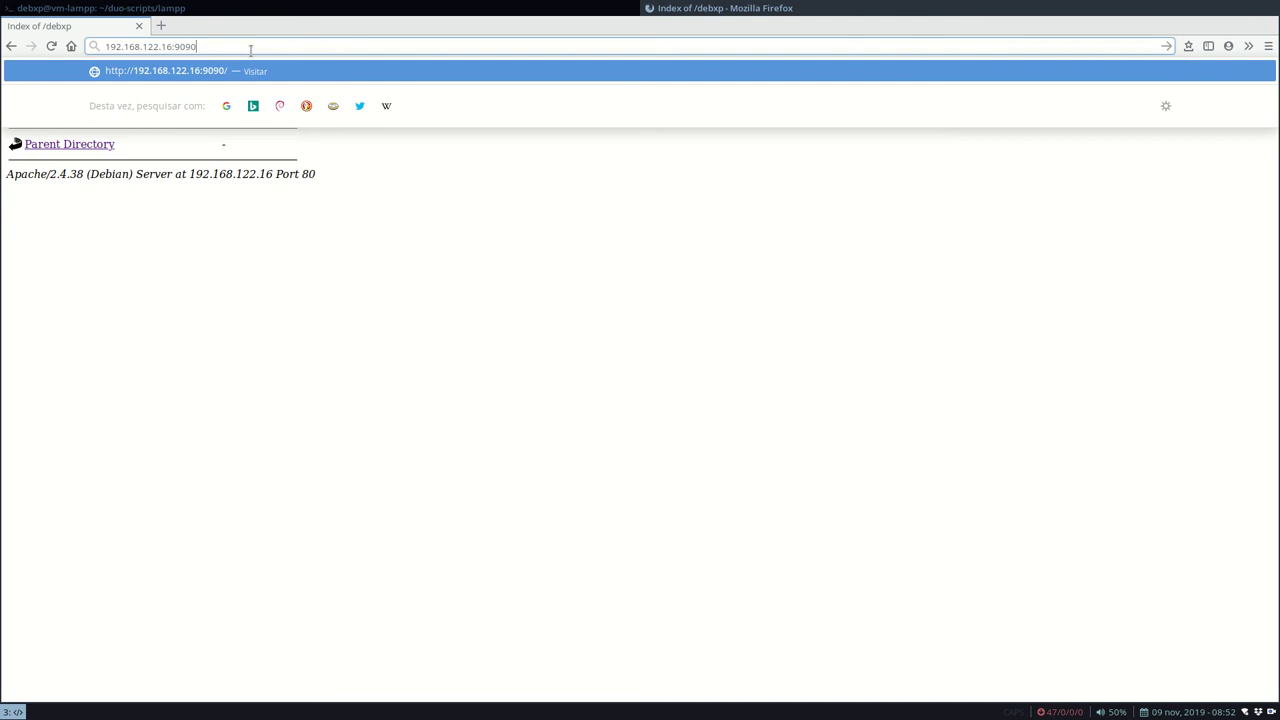
key(Return)
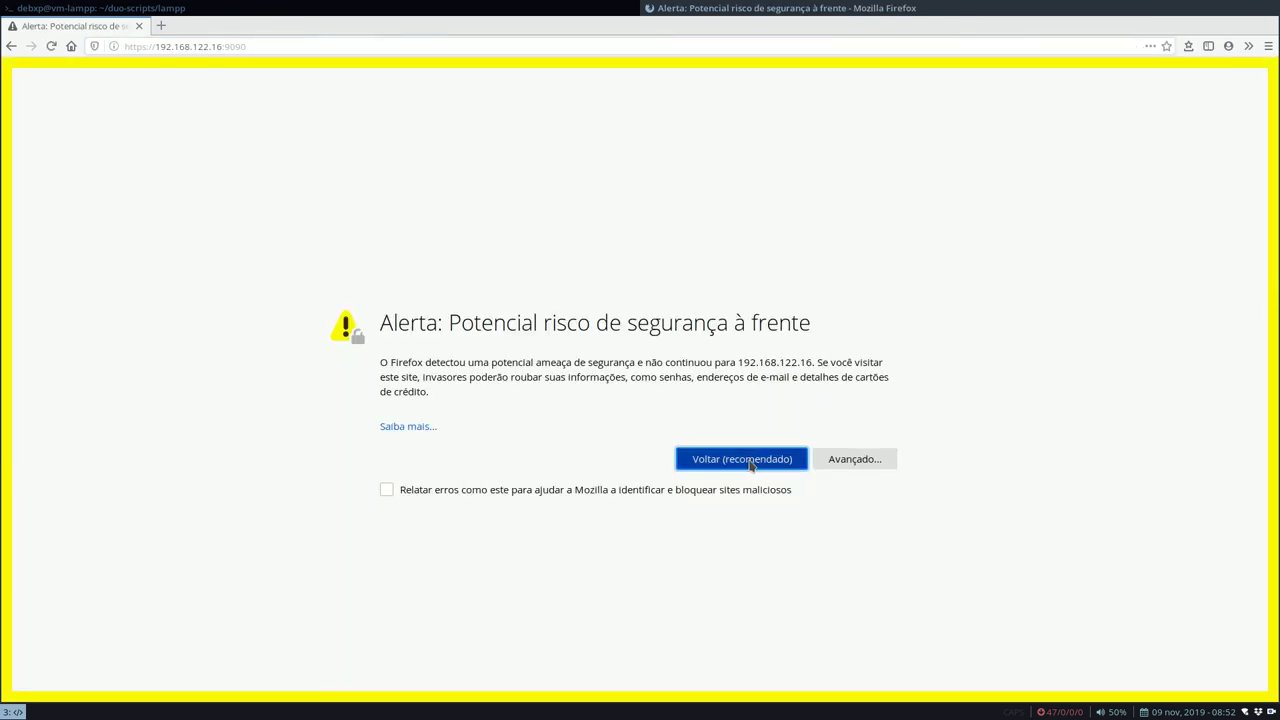
- Accept the security risk of the self-signed certificate and continue to the Cockpit login page
click(855, 459)
scroll(603, 450, down, 2)
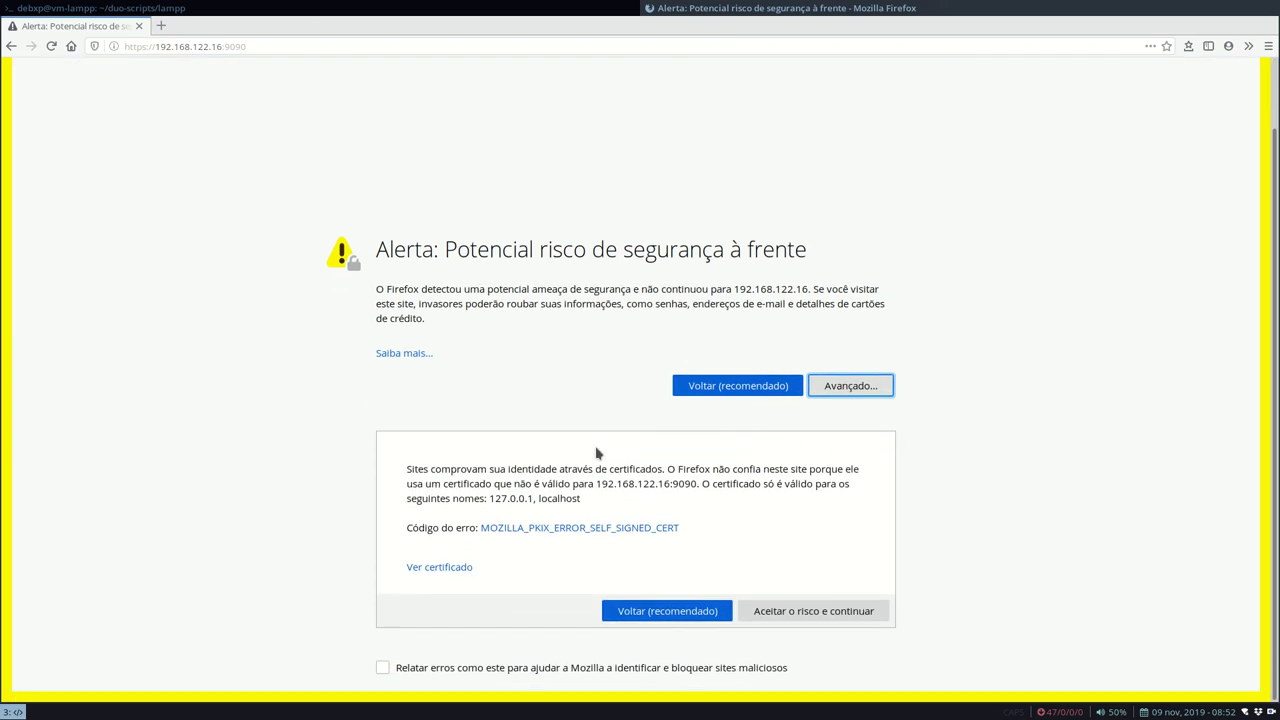
click(800, 613)
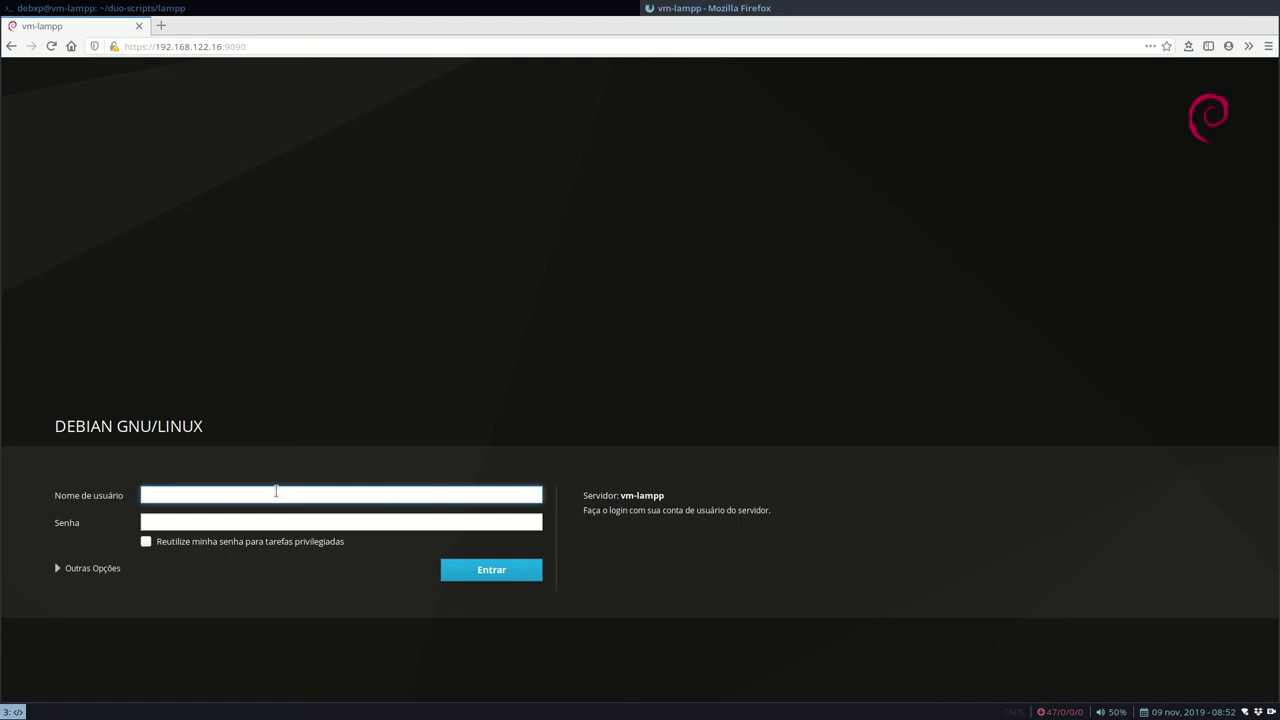
- Log in to Cockpit as debxp with the account password, enabling password reuse for privileged tasks
text(debxp)
click(184, 524)
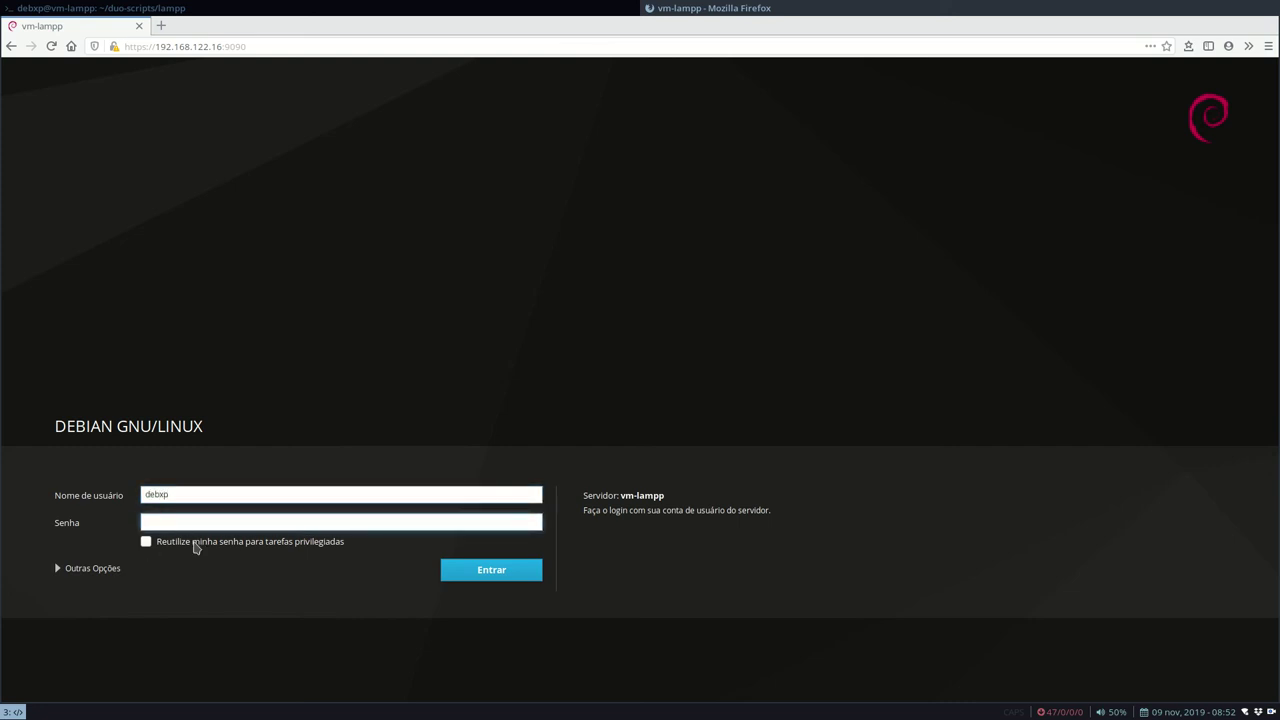
text(••)
click(196, 545)
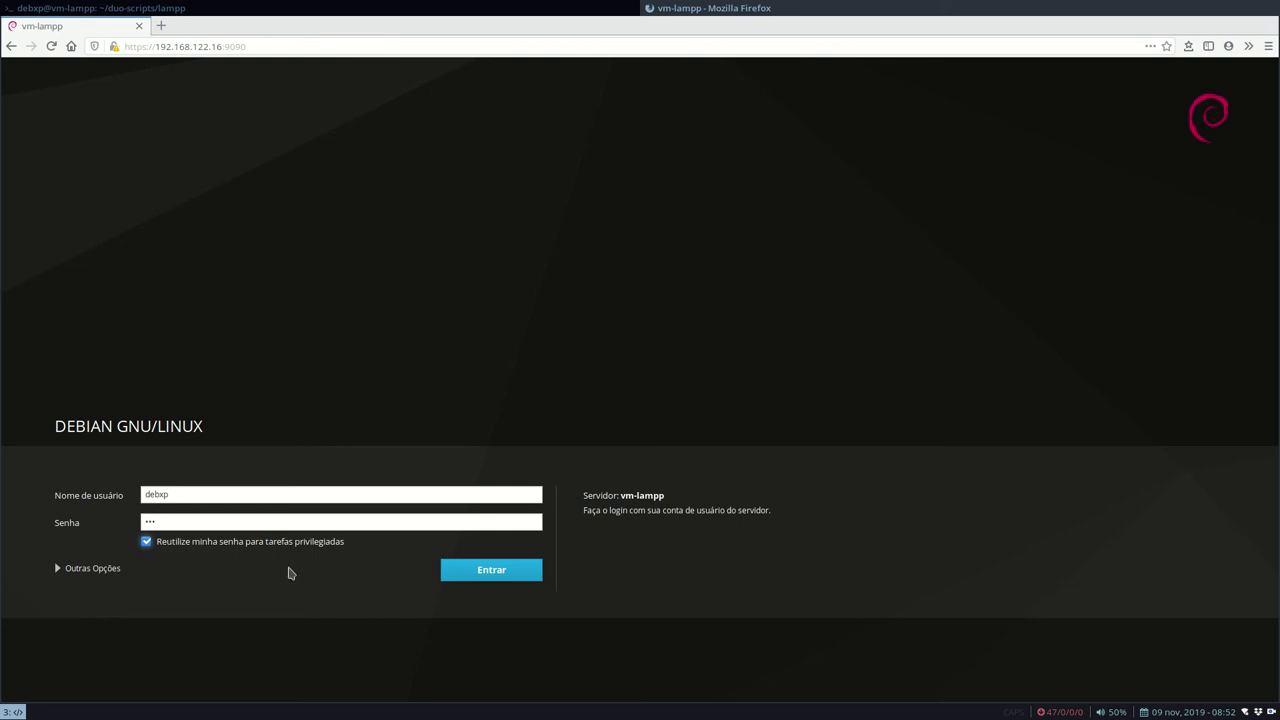
click(488, 578)
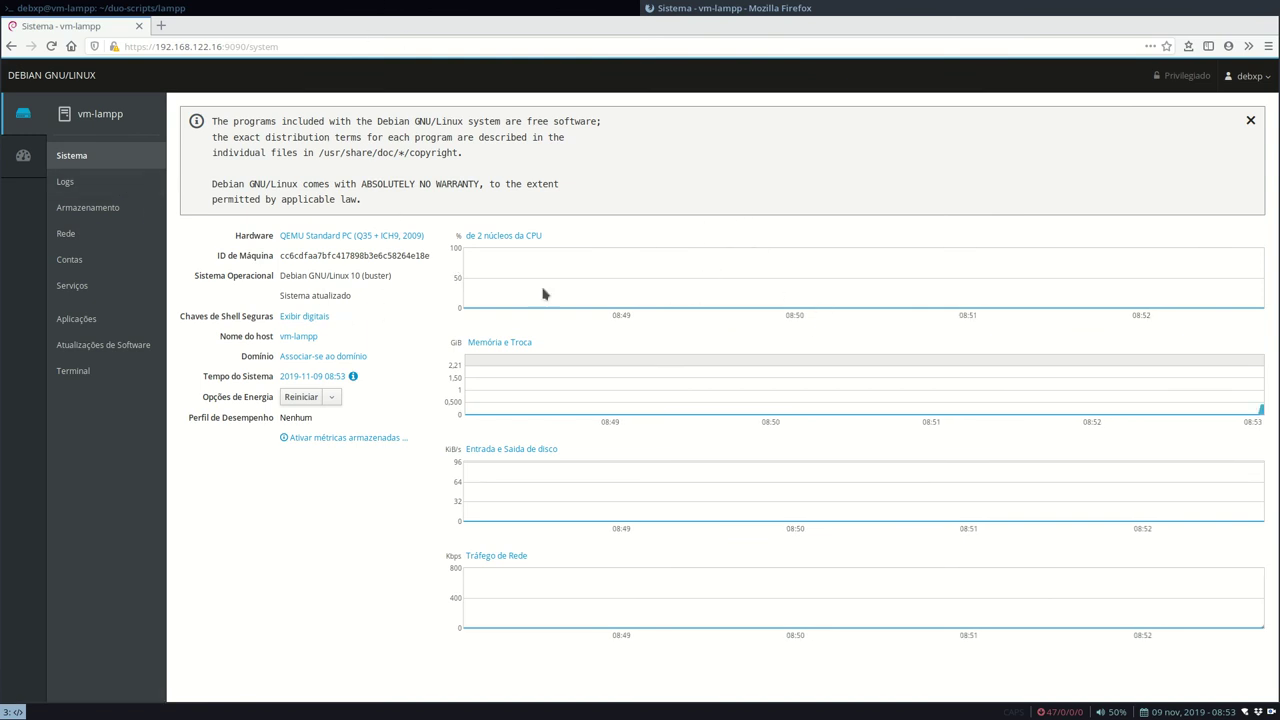
- Look through the list of system services on the vm-lampp server
click(86, 289)
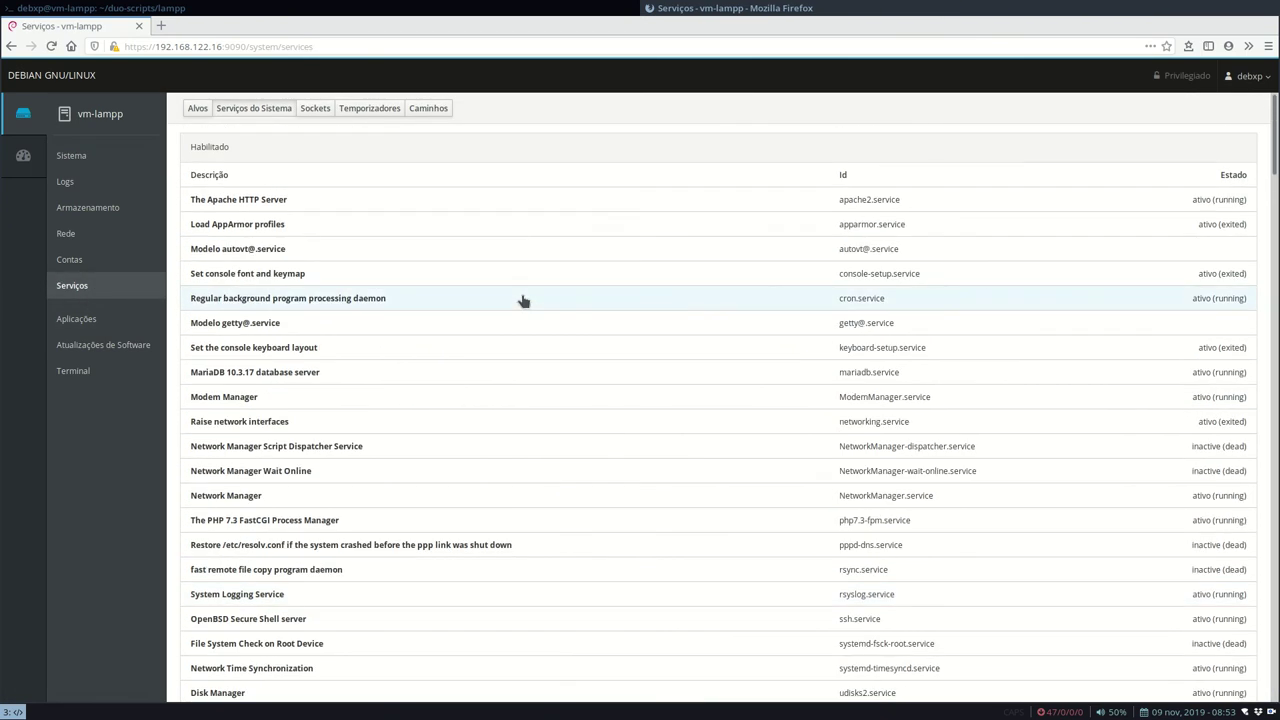
scroll(522, 301, down, 8)
scroll(522, 301, down, 5)
scroll(522, 301, up, 4)
scroll(522, 301, up, 8)
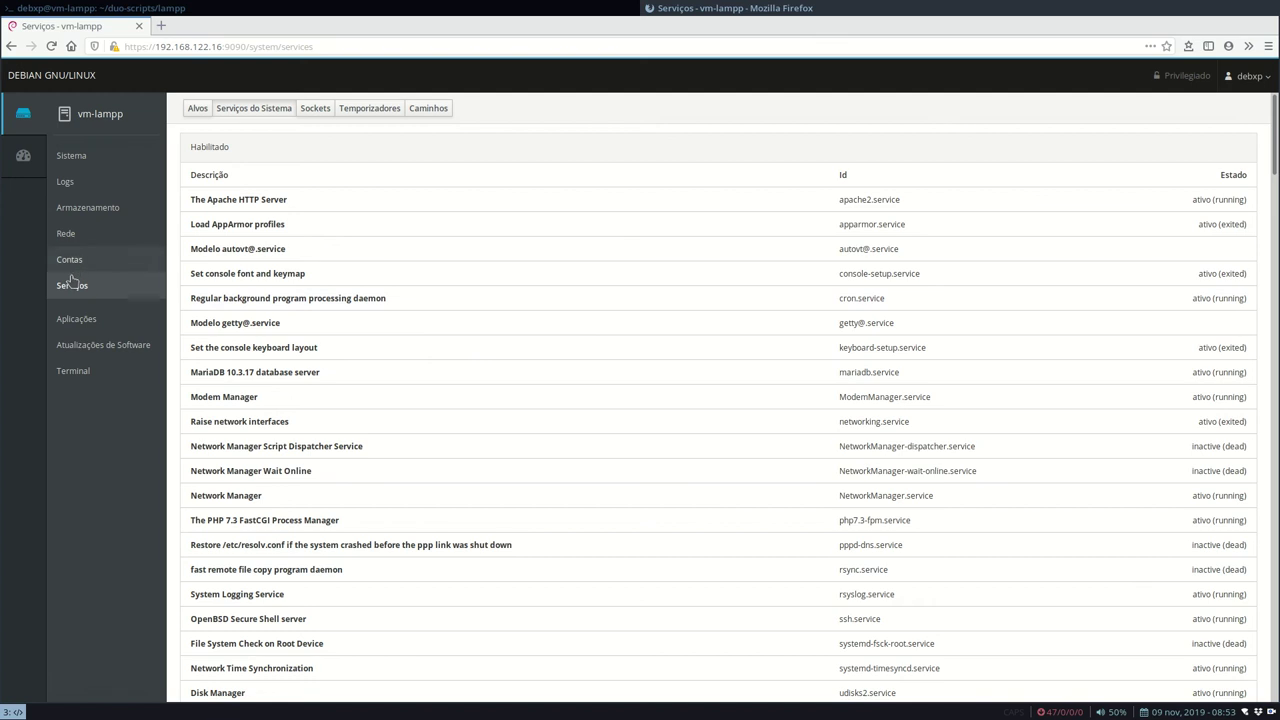
- Check the server's user accounts and the IP address of the enp1s0 interface
click(67, 259)
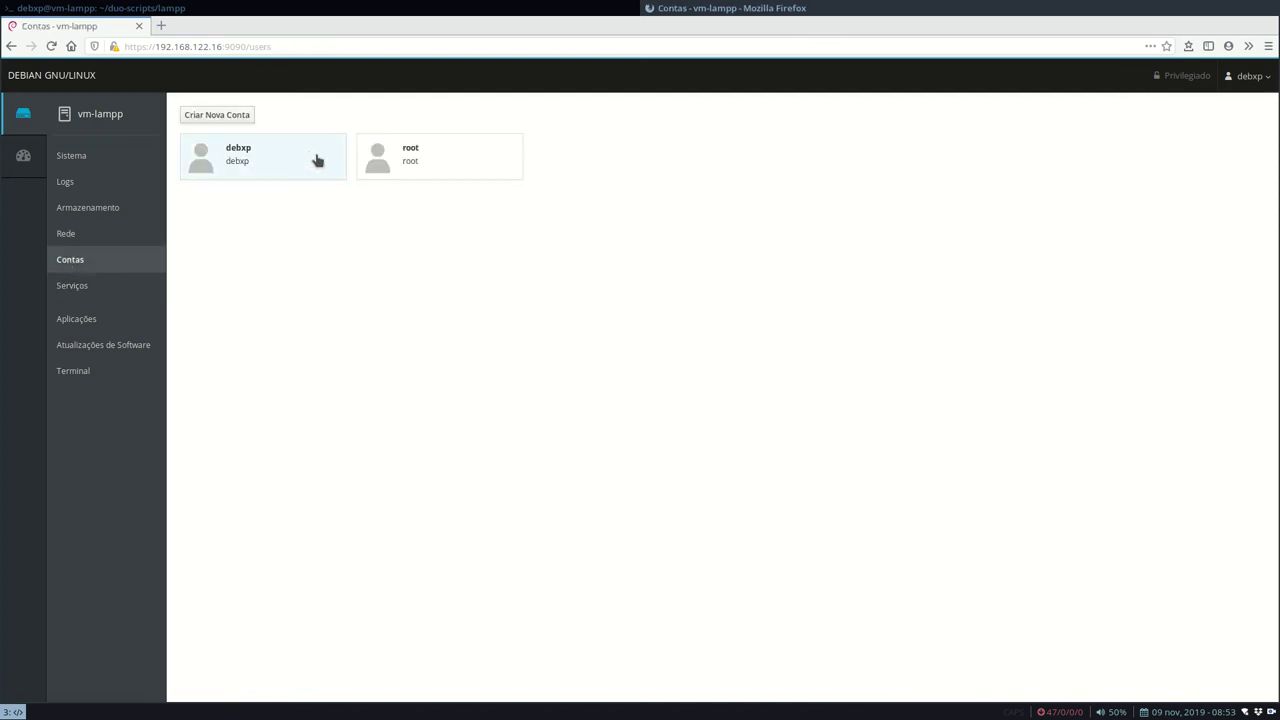
click(62, 238)
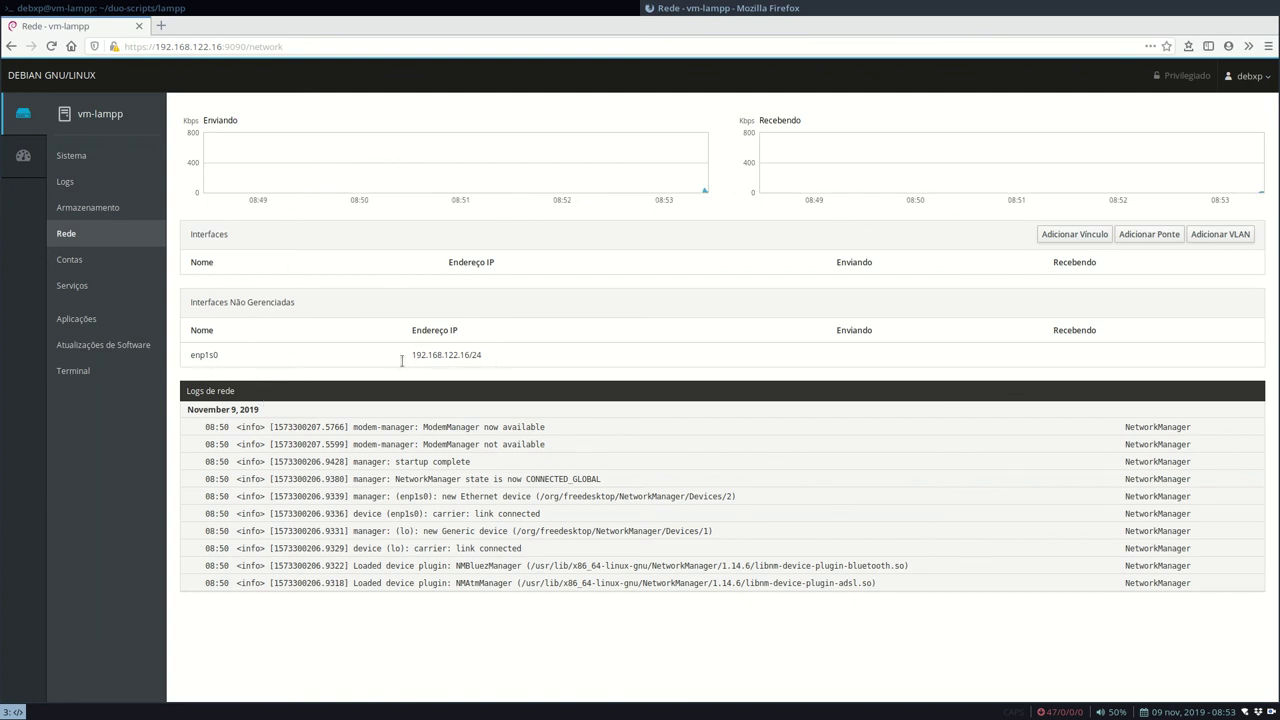
drag(414, 354, 457, 354)
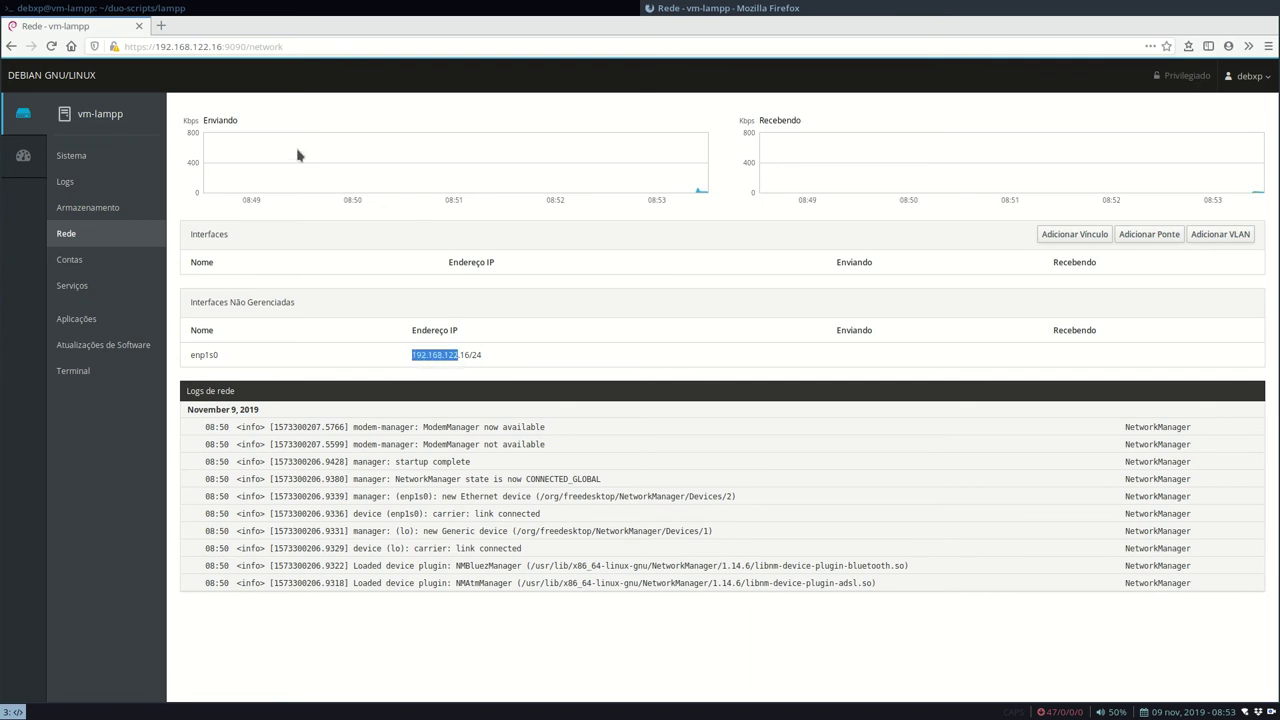
- Return to the system overview, and display the system logs with the severity filter set to Tudo
click(103, 123)
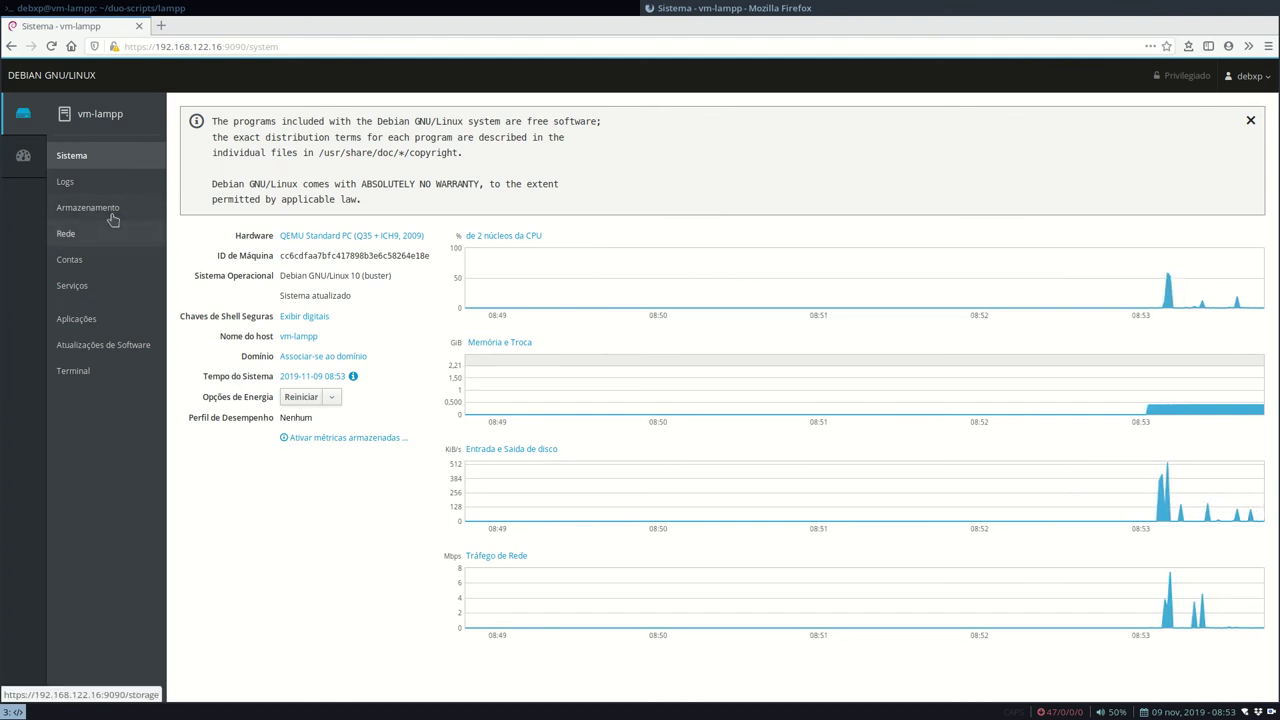
click(74, 184)
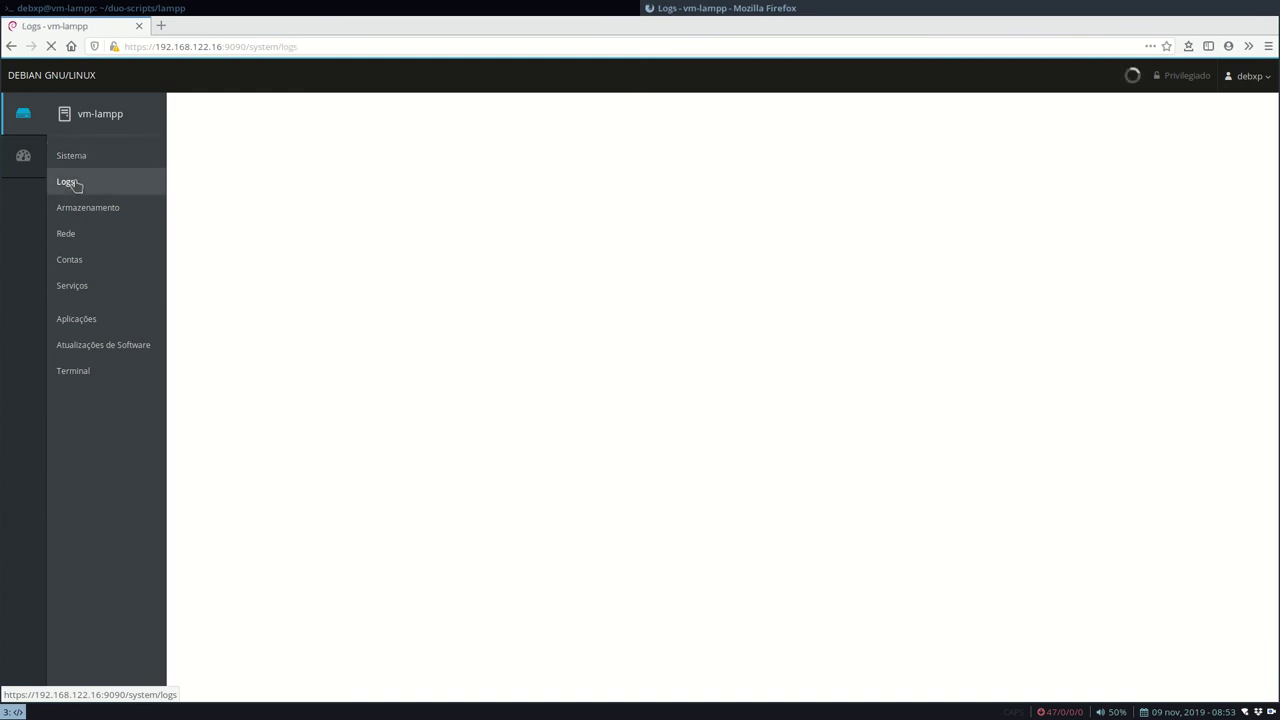
click(299, 110)
click(296, 126)
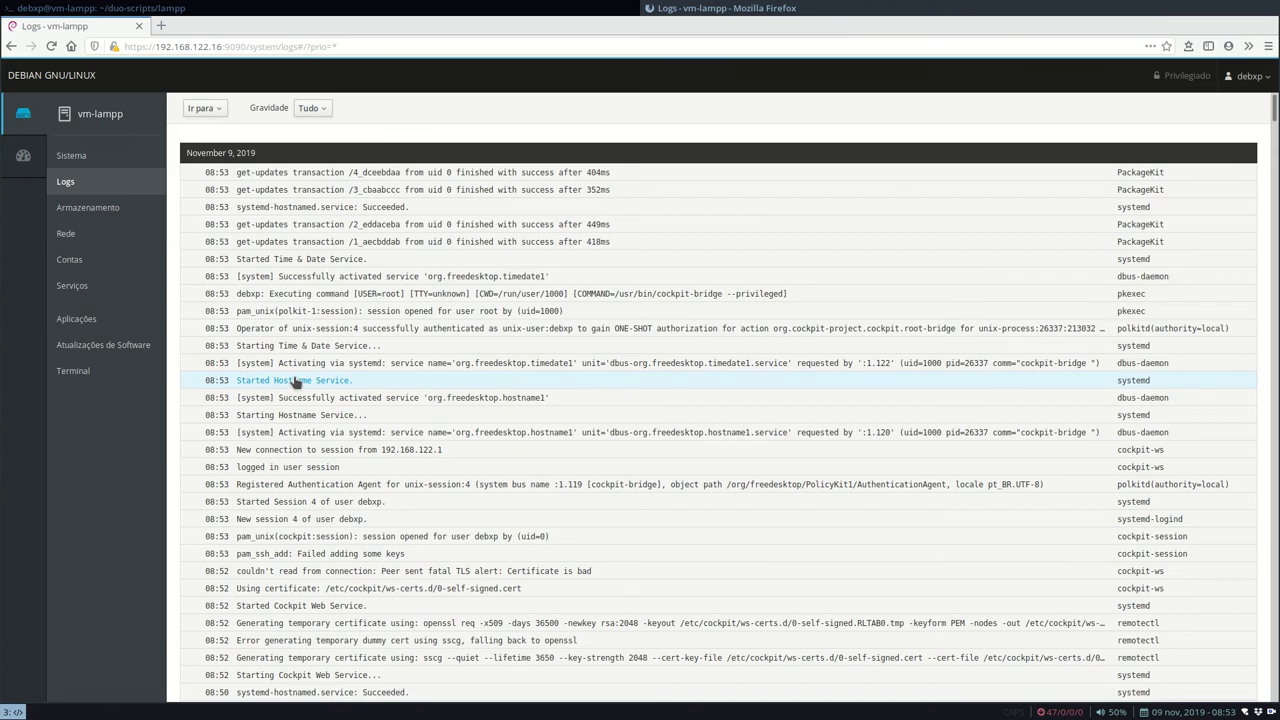
- Examine the log entries and the available severity filter options, keeping Tudo selected
scroll(418, 196, down, 15)
scroll(418, 196, up, 15)
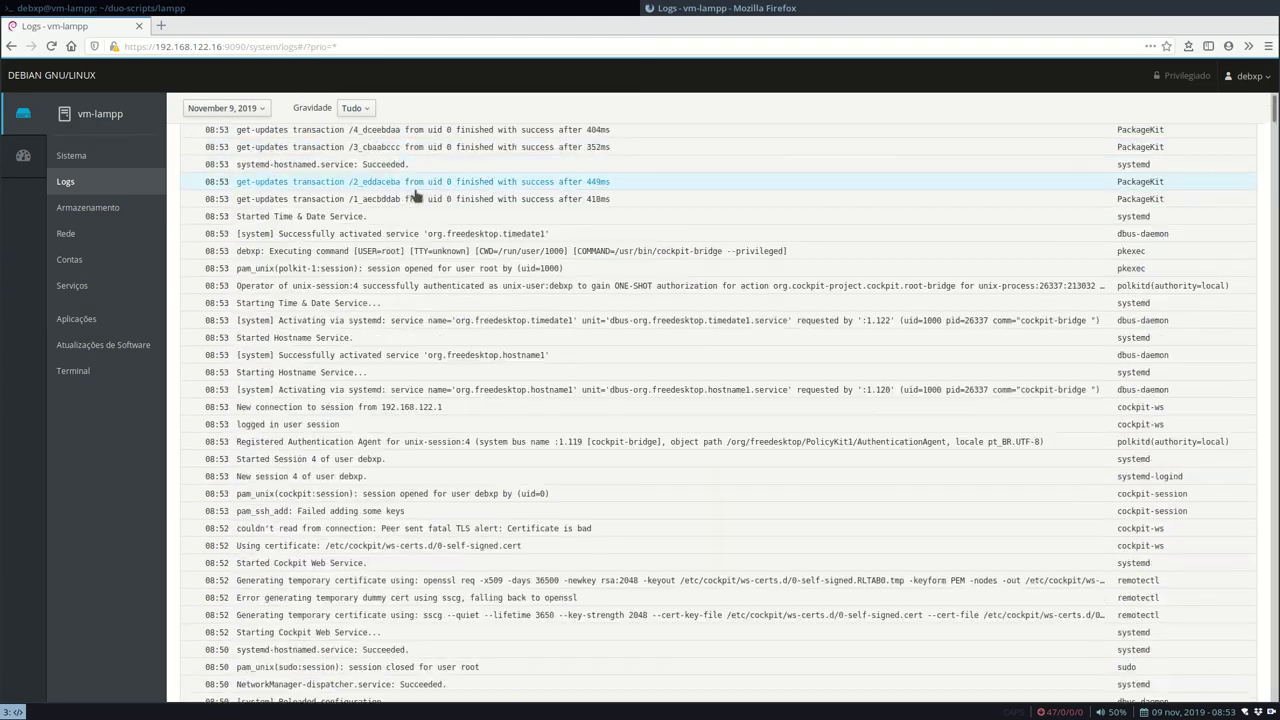
scroll(418, 196, up, 2)
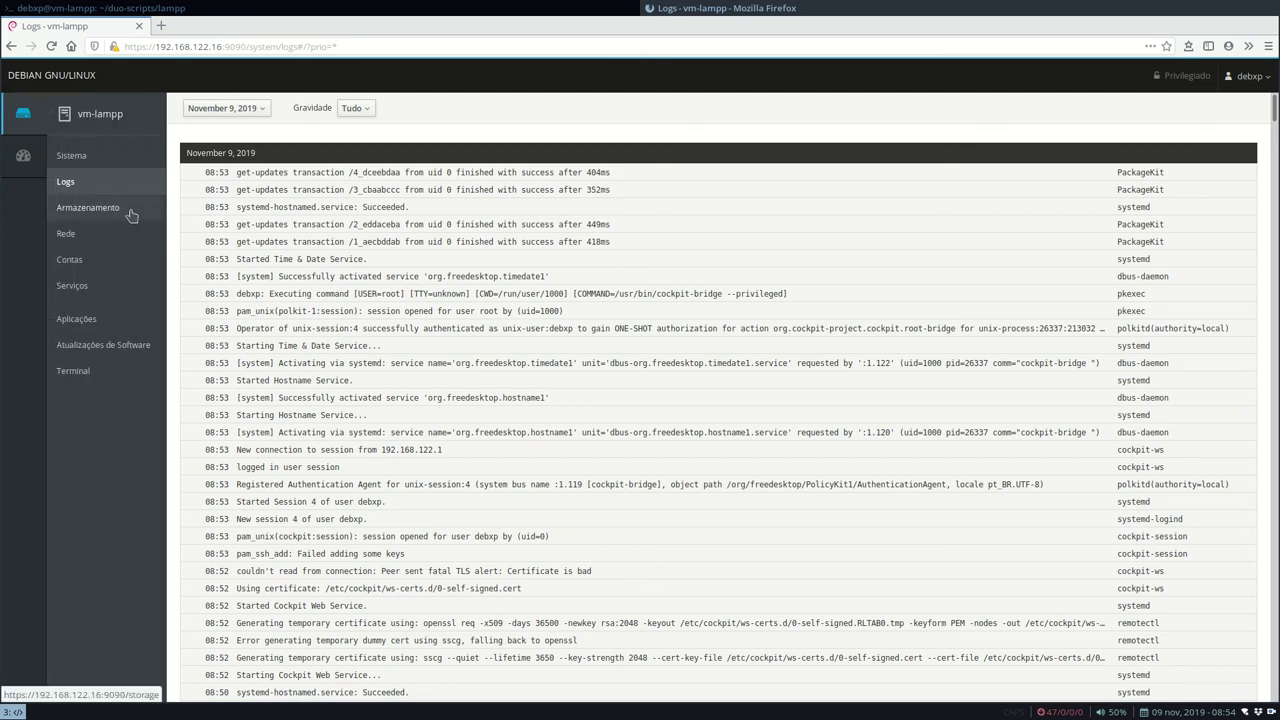
scroll(412, 247, down, 4)
scroll(412, 247, up, 4)
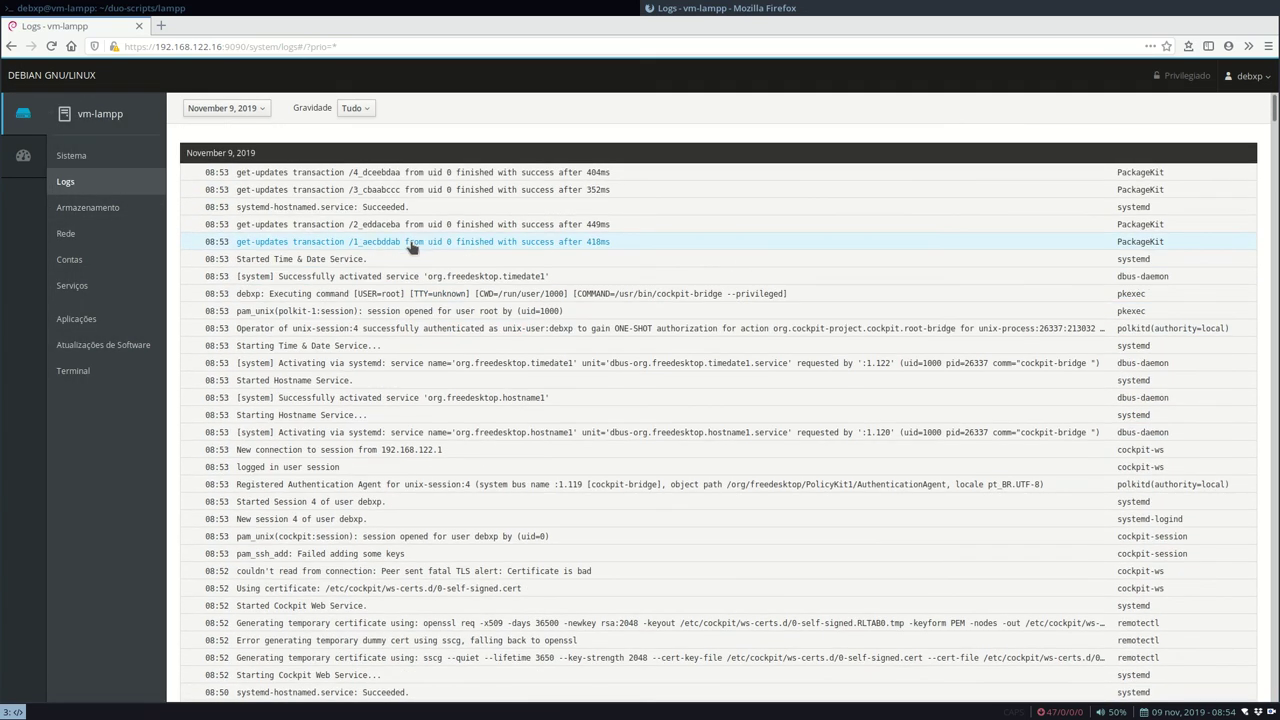
click(346, 108)
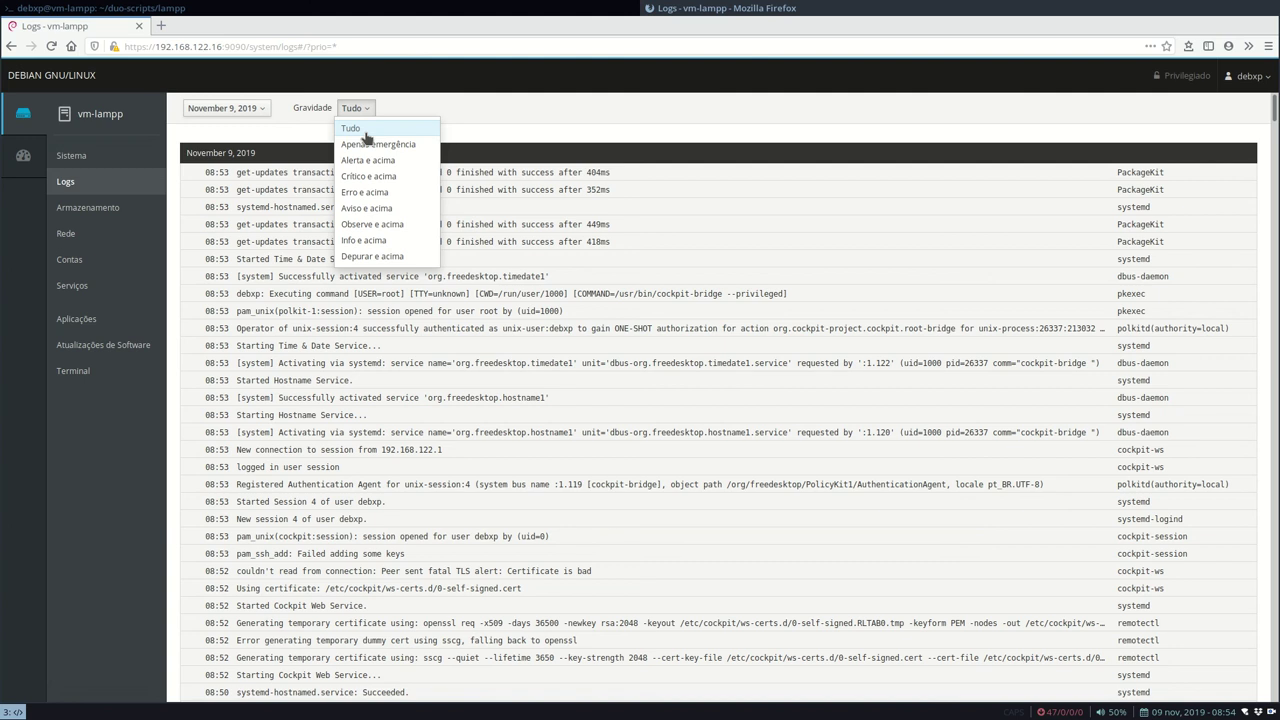
click(517, 107)
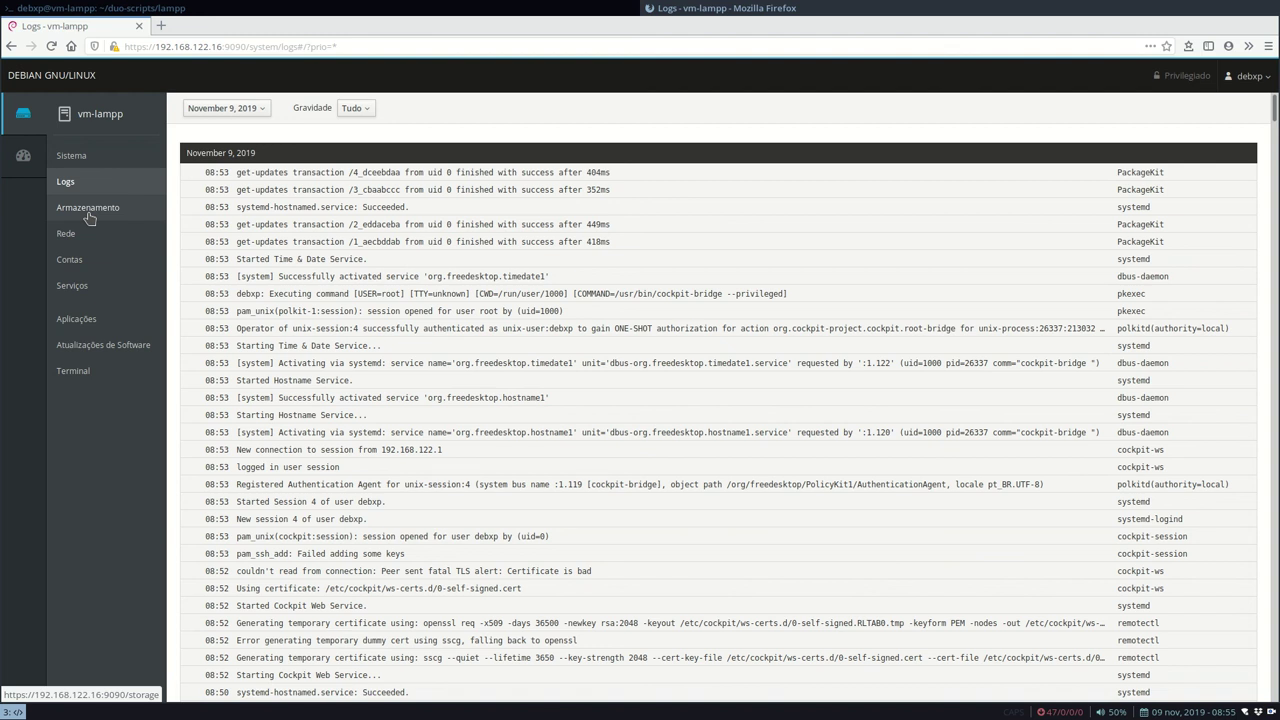
- View the storage, network and accounts pages of the server
click(88, 208)
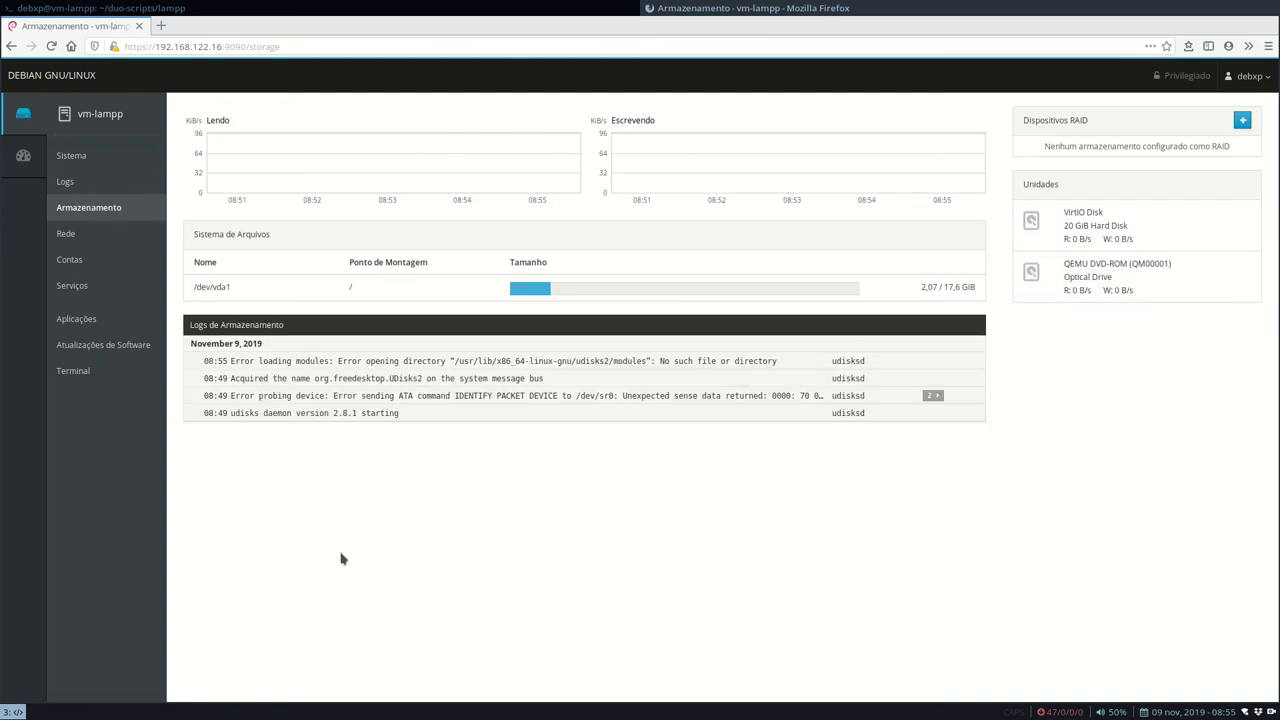
click(86, 246)
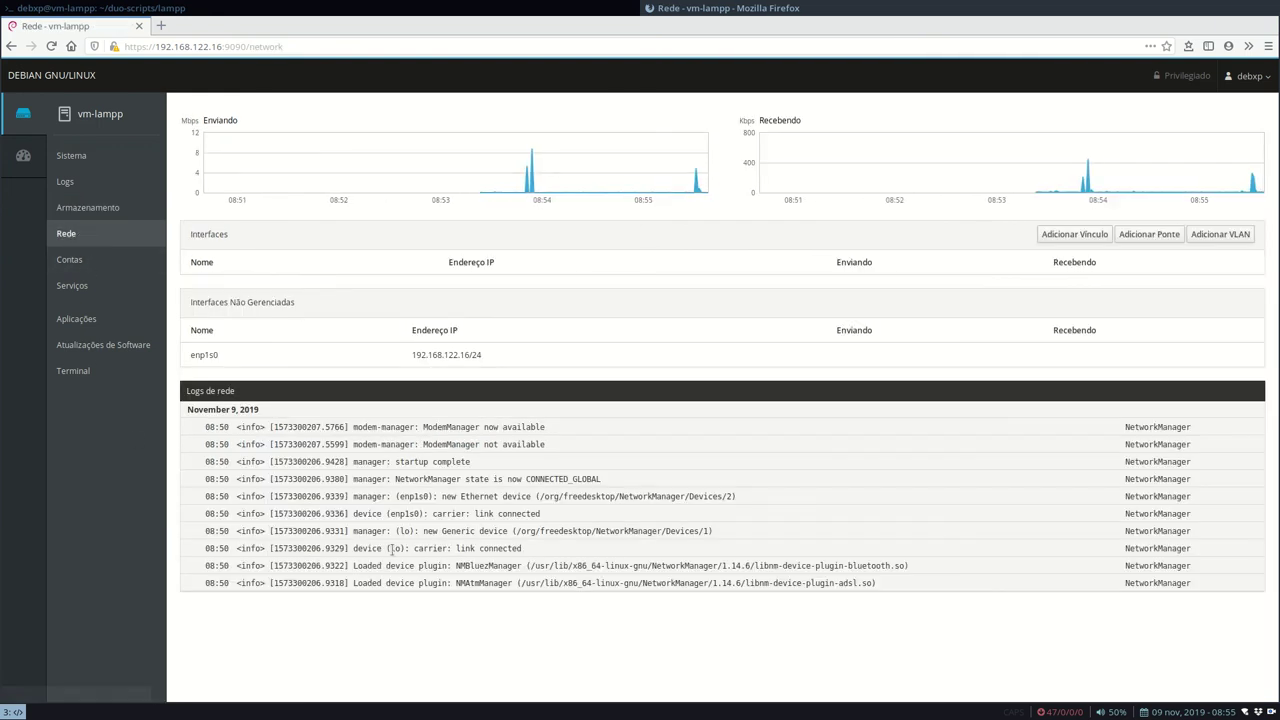
click(80, 262)
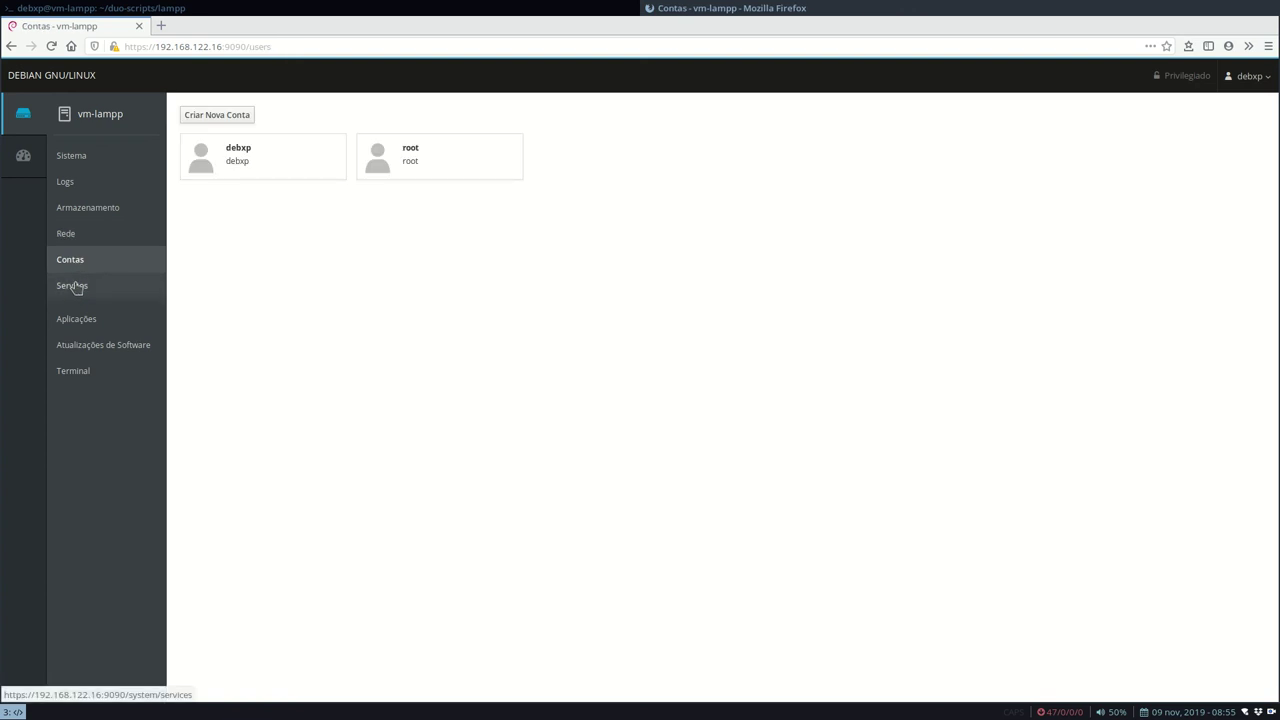
- View the services, applications and software updates pages of the server
click(75, 288)
click(84, 328)
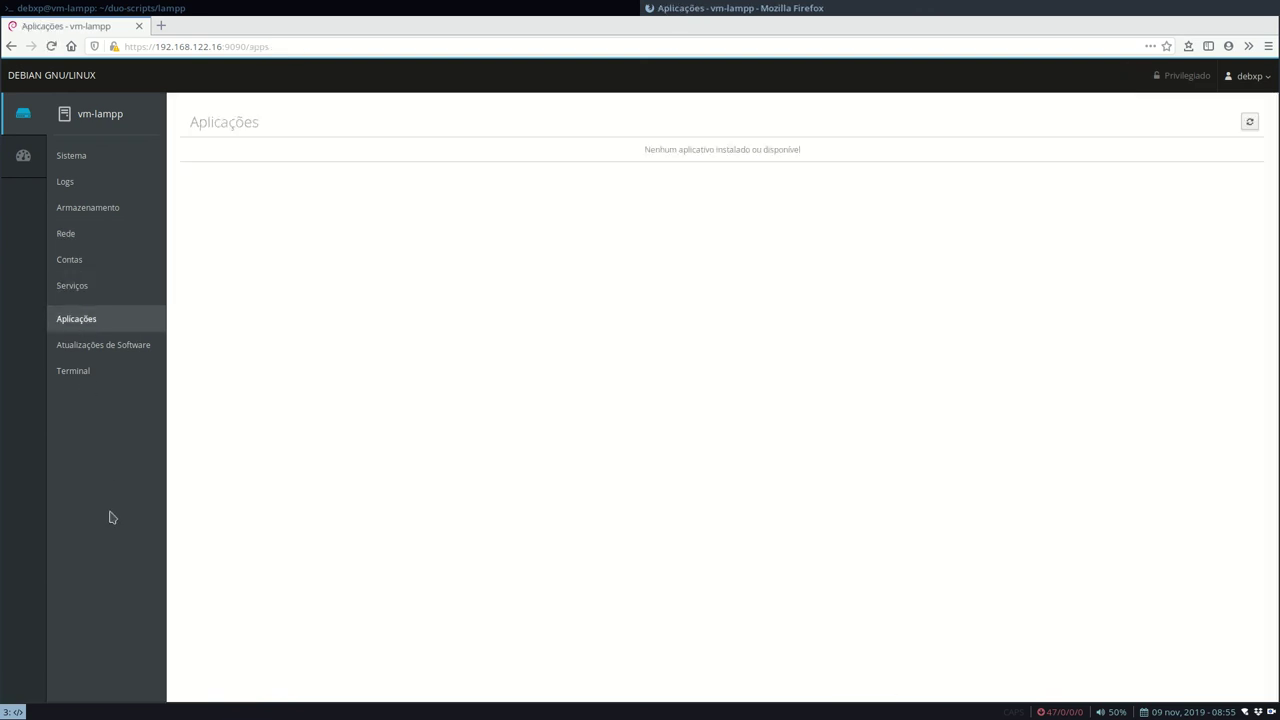
click(95, 347)
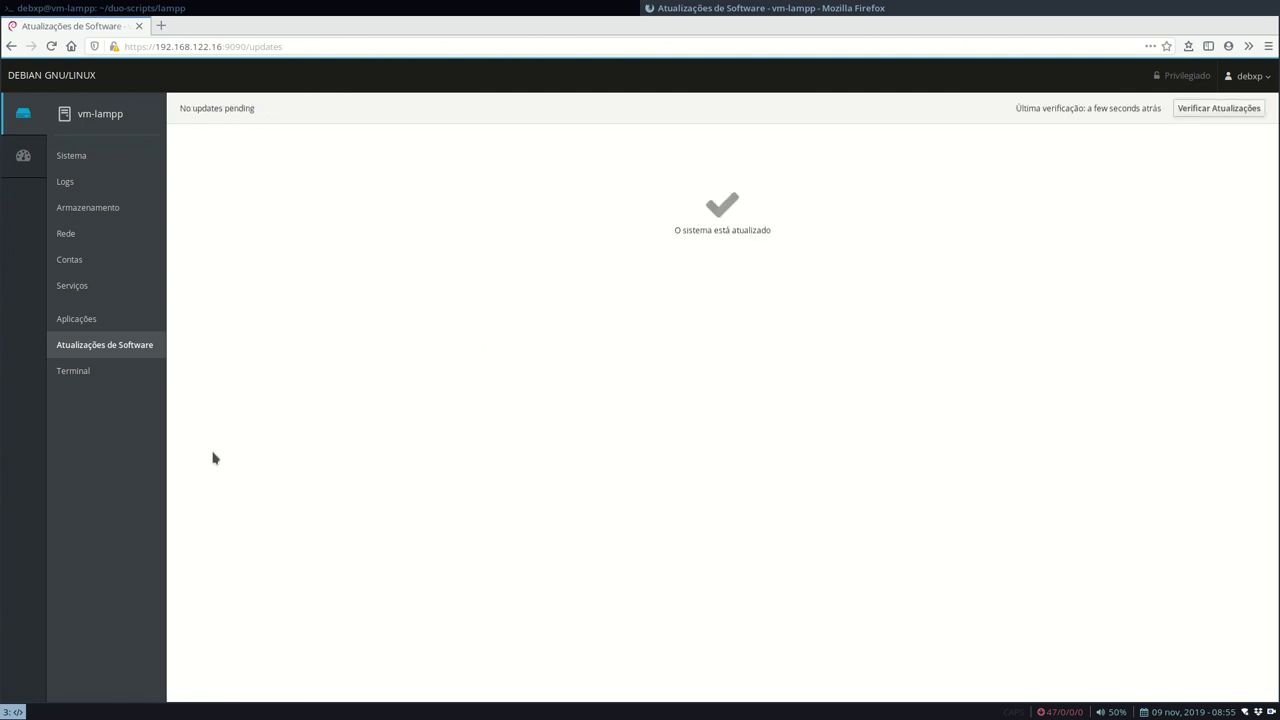
- Open the server's web terminal and compare it with the local terminal window, ending back in Firefox
click(105, 372)
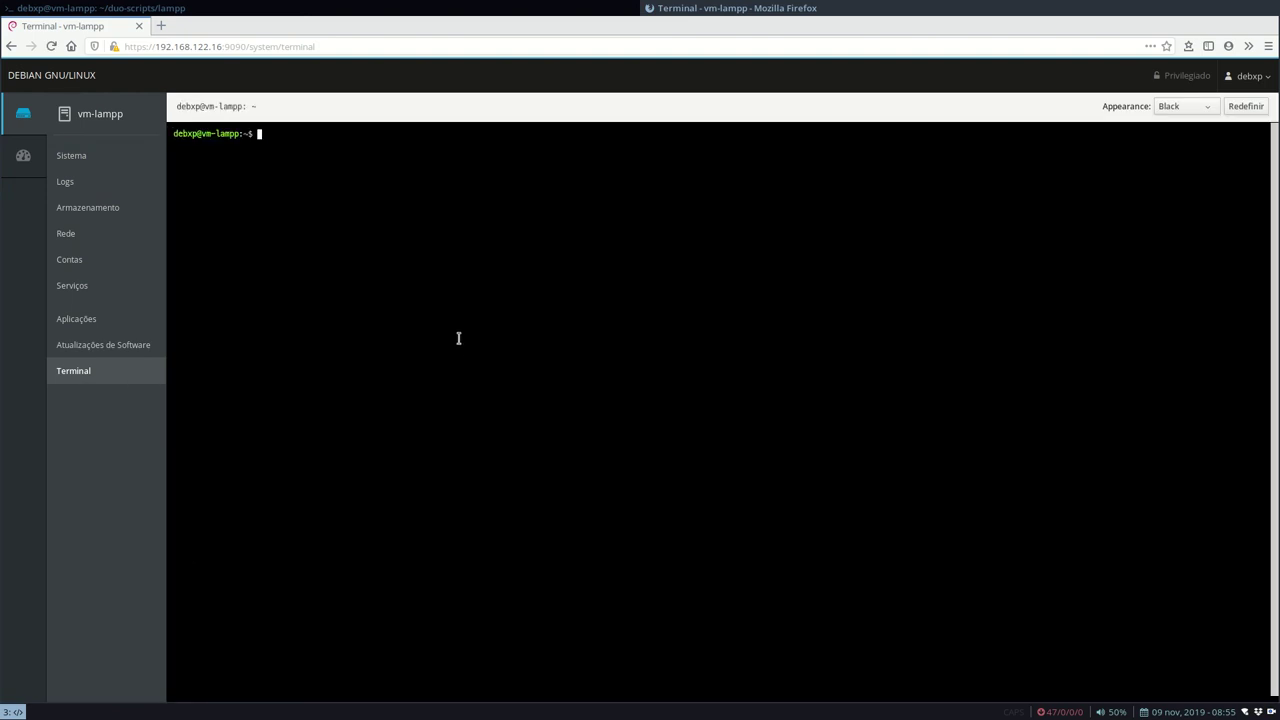
click(592, 7)
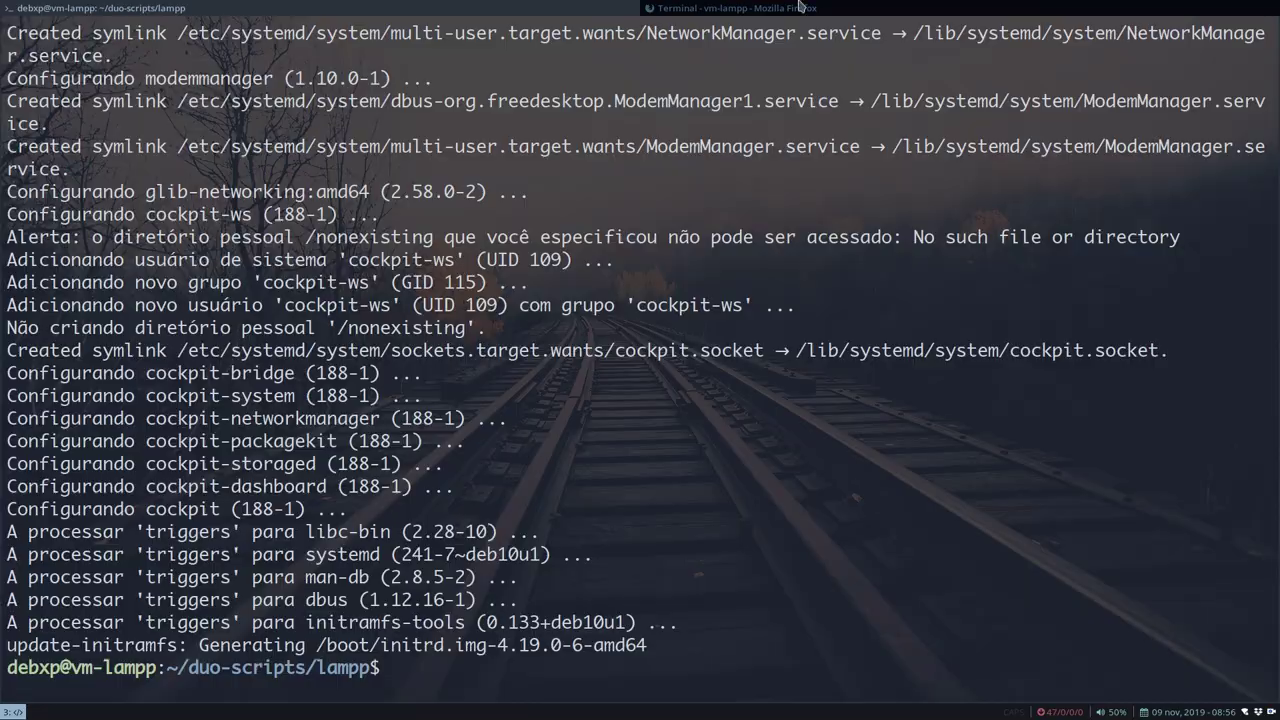
click(797, 8)
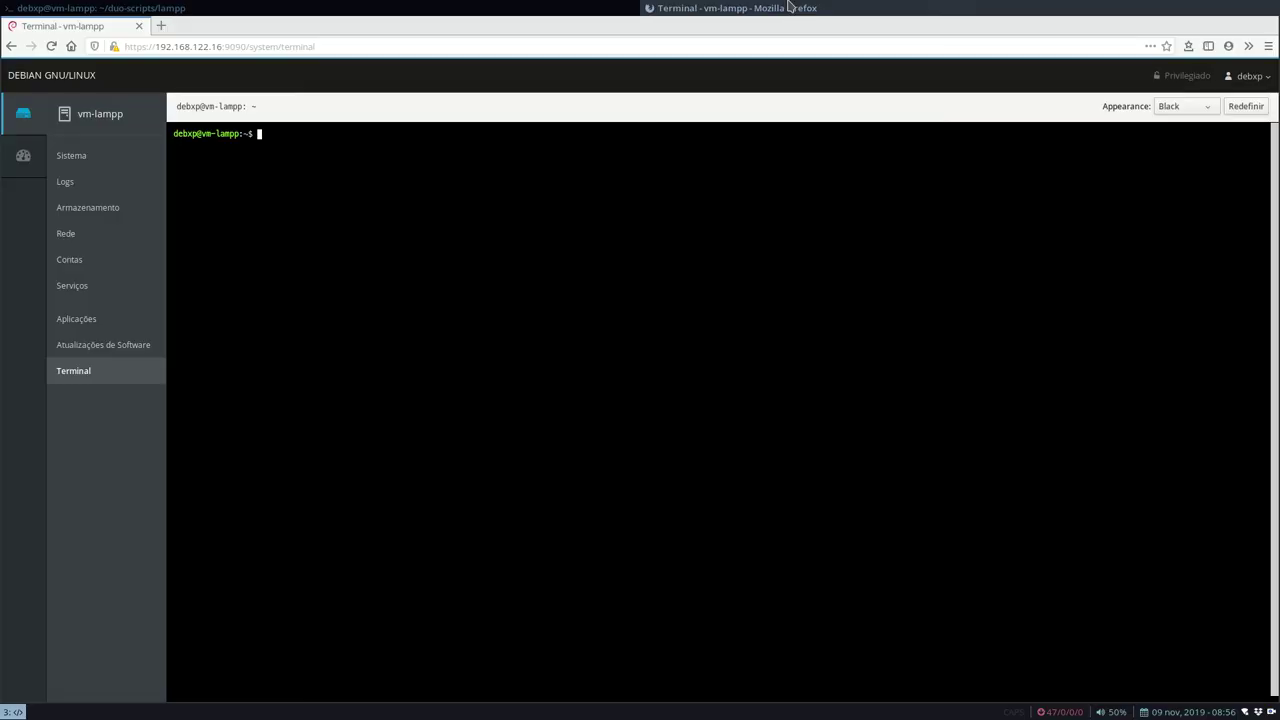
click(127, 46)
drag(190, 30, 221, 40)
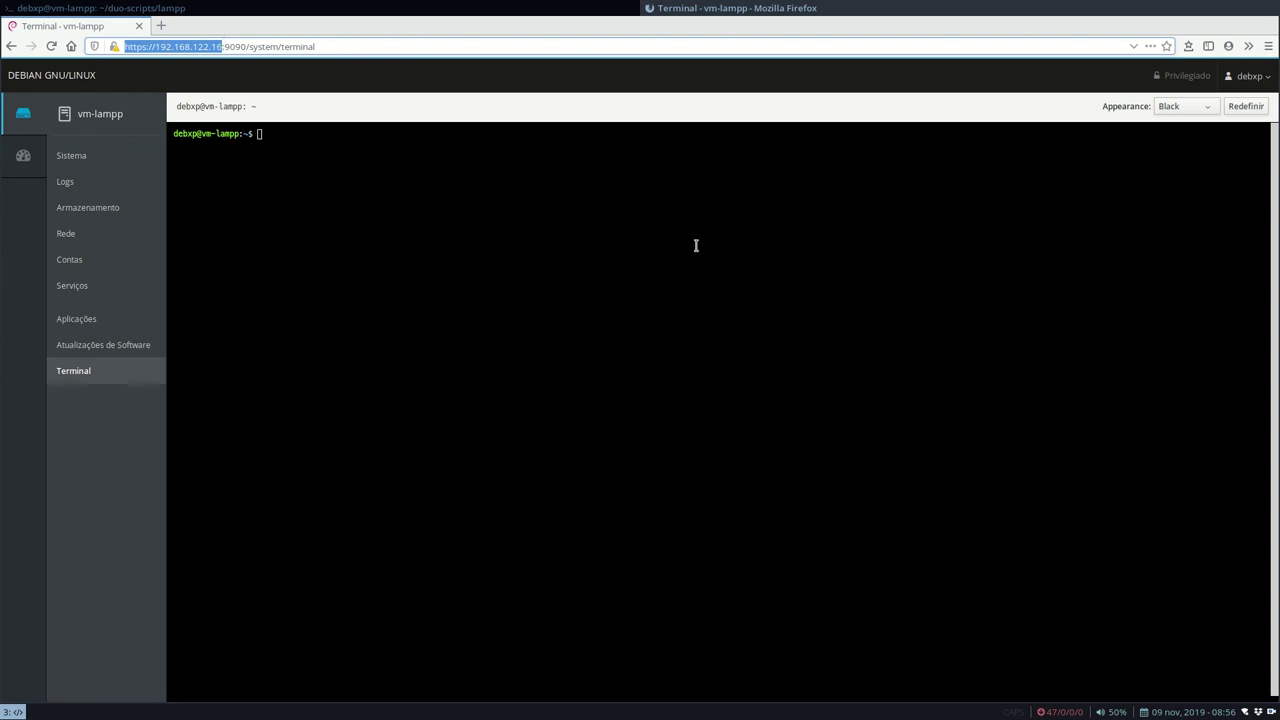
click(540, 216)
text(ip a)
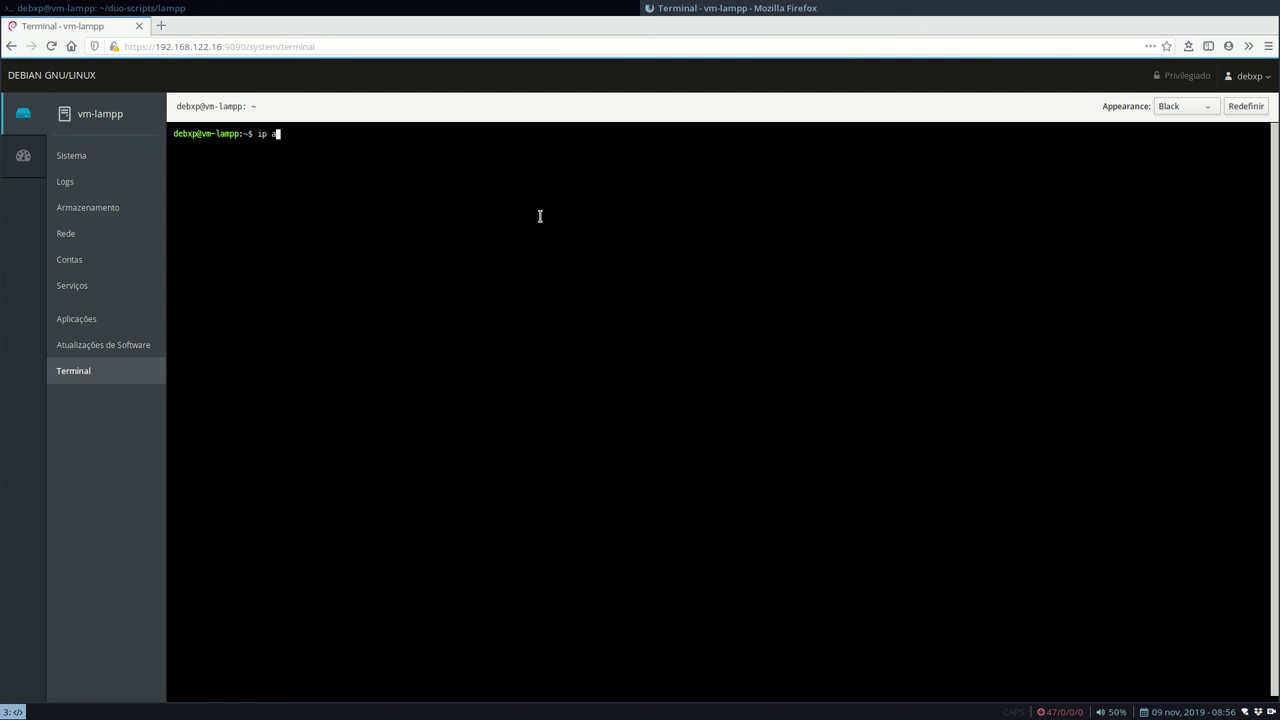
key(Return)
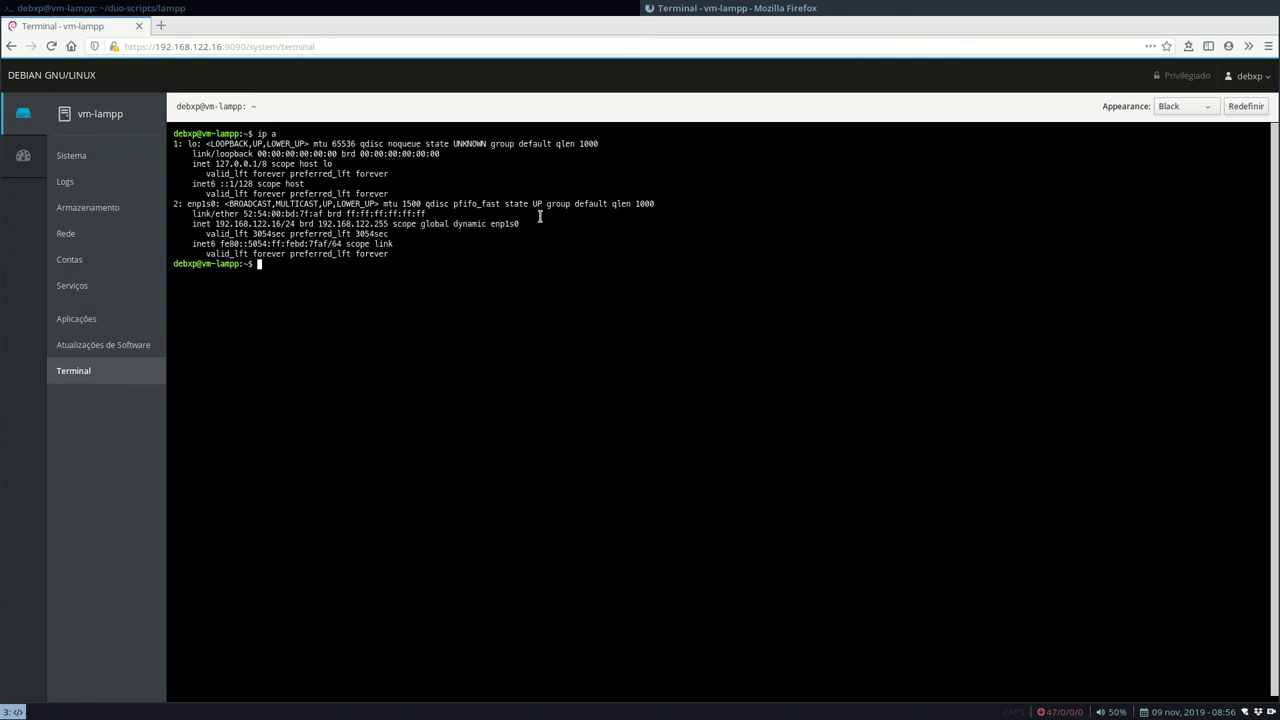
drag(215, 223, 281, 223)
click(262, 313)
- Revisit the system overview, and run composer in the web terminal to review its version, options and available commands
click(66, 163)
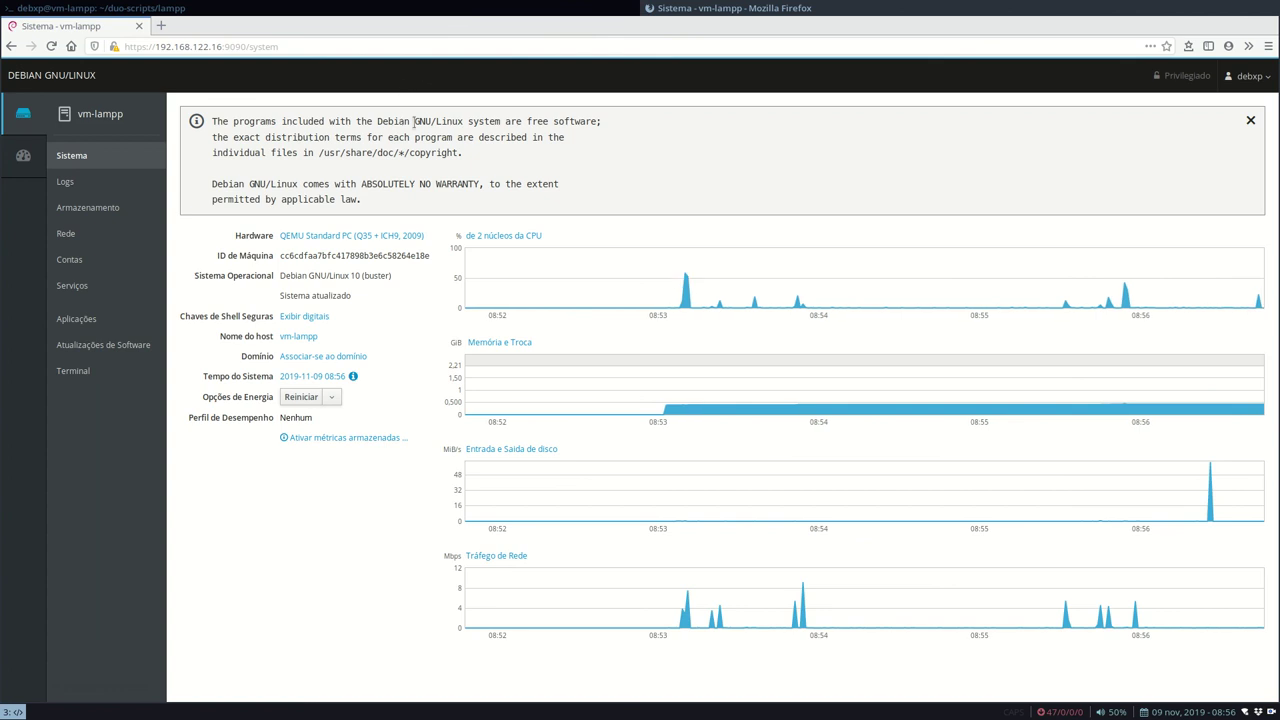
click(76, 375)
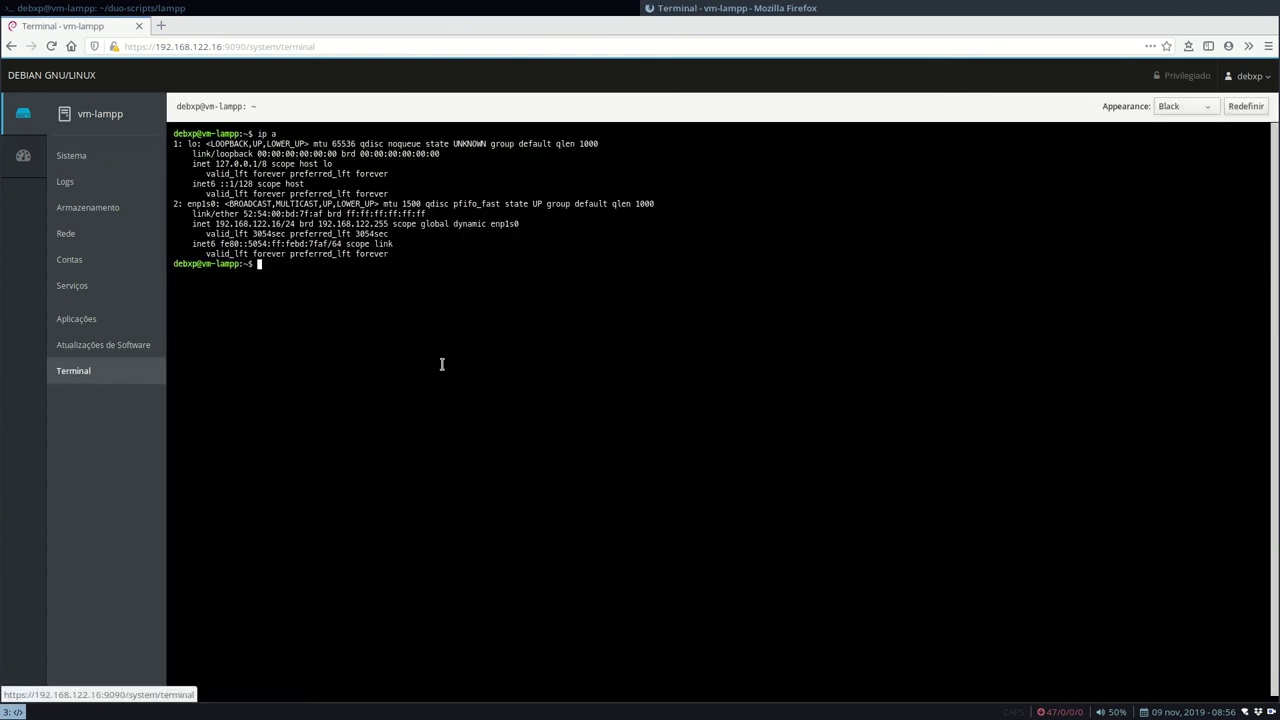
text(composer)
key(Return)
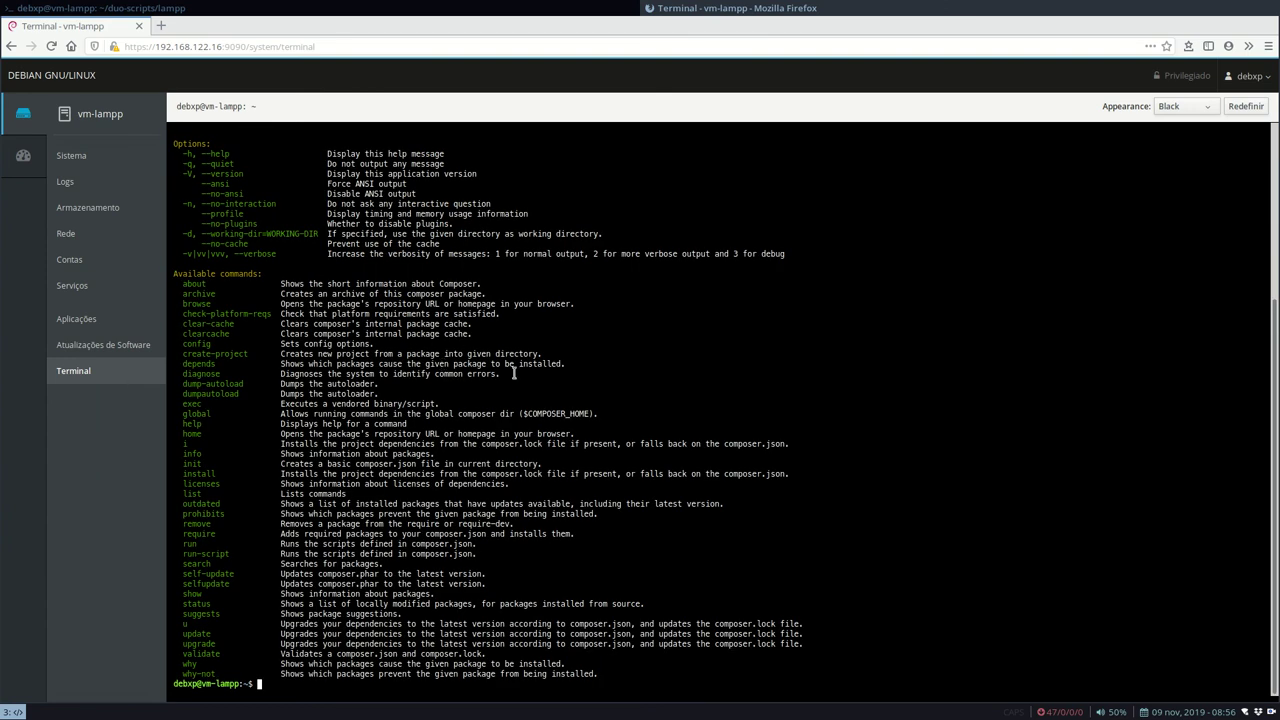
scroll(515, 372, up, 7)
scroll(515, 373, down, 7)
- Check the installed PHP version with php -v in the web terminal, and look back at the Composer version header
text(php -v)
key(Return)
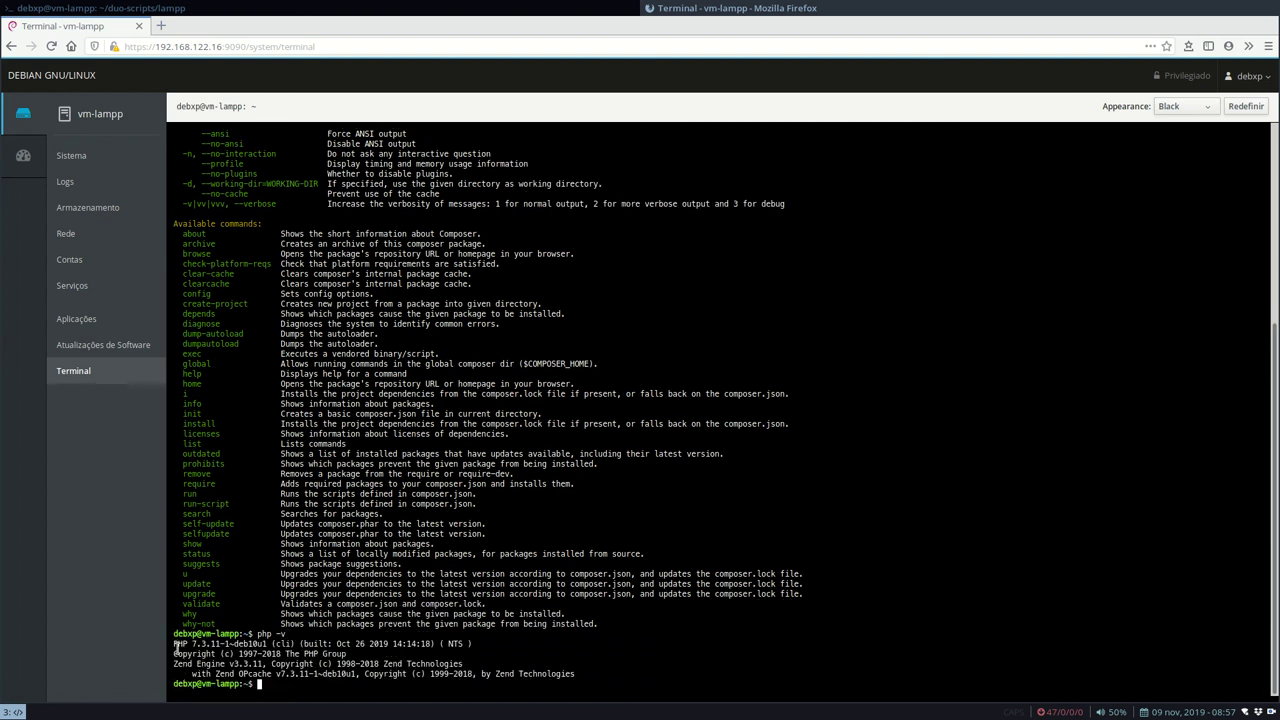
drag(174, 643, 608, 673)
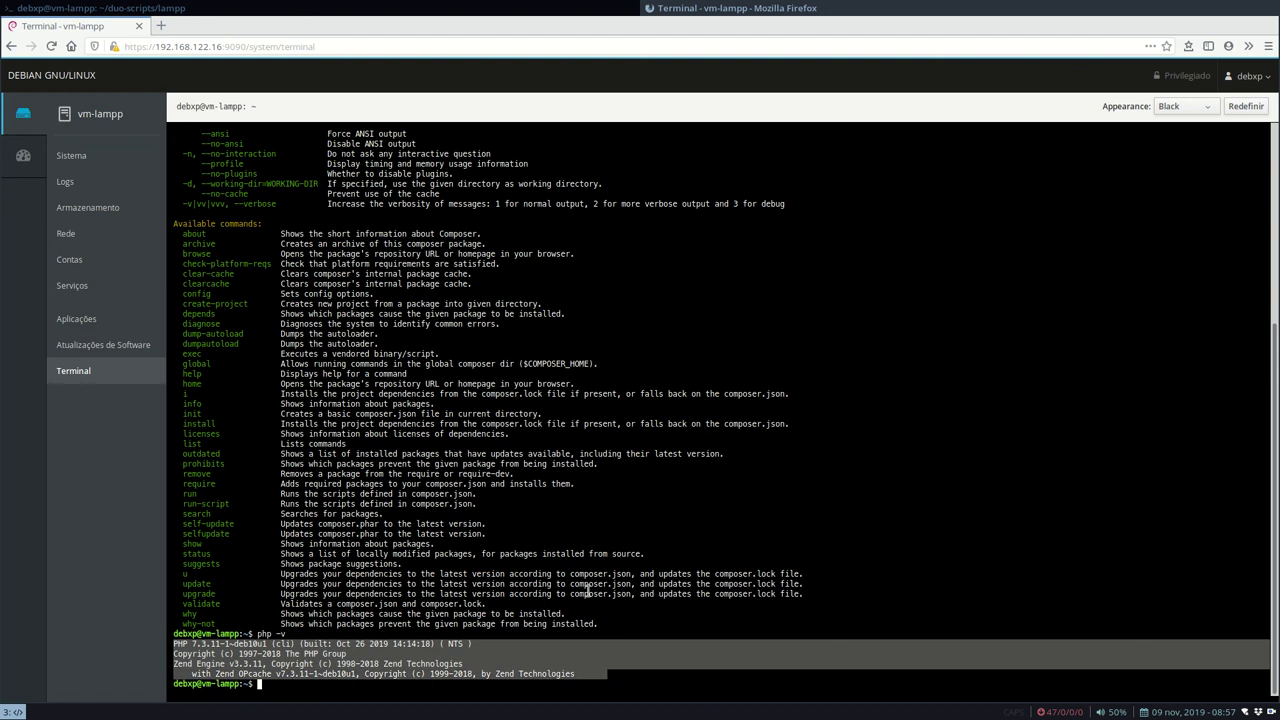
click(584, 546)
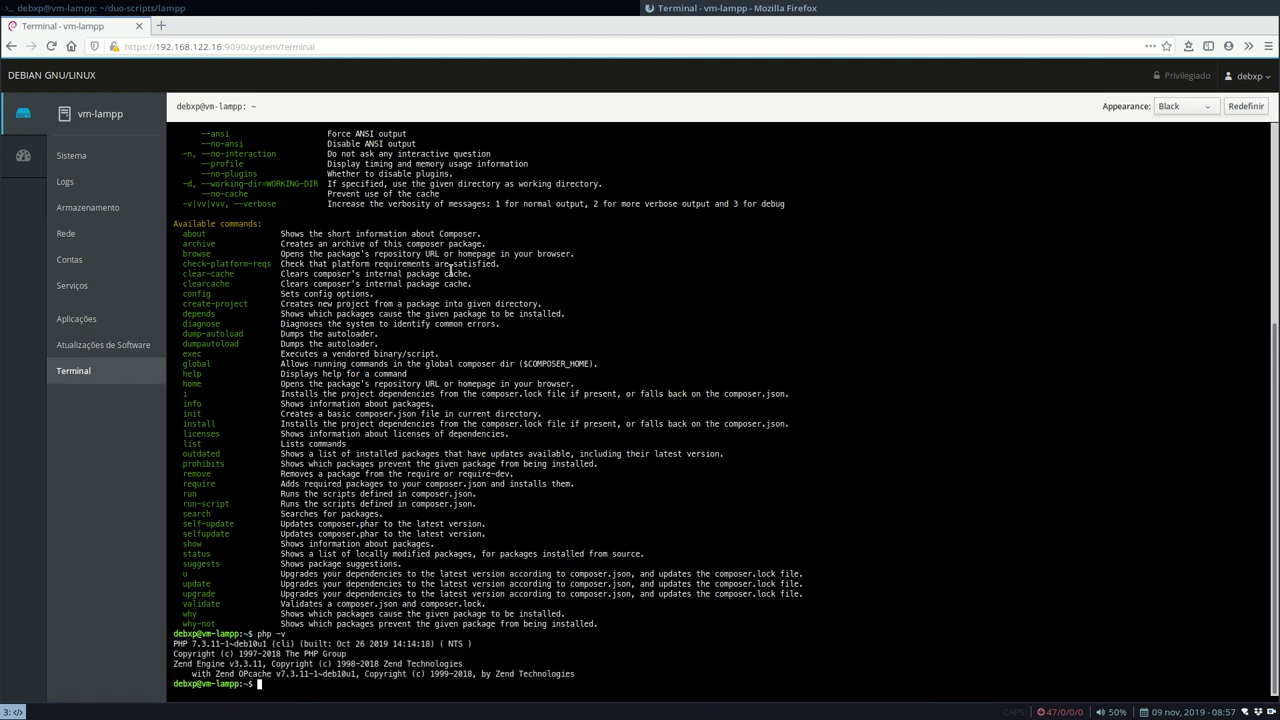
scroll(418, 275, up, 8)
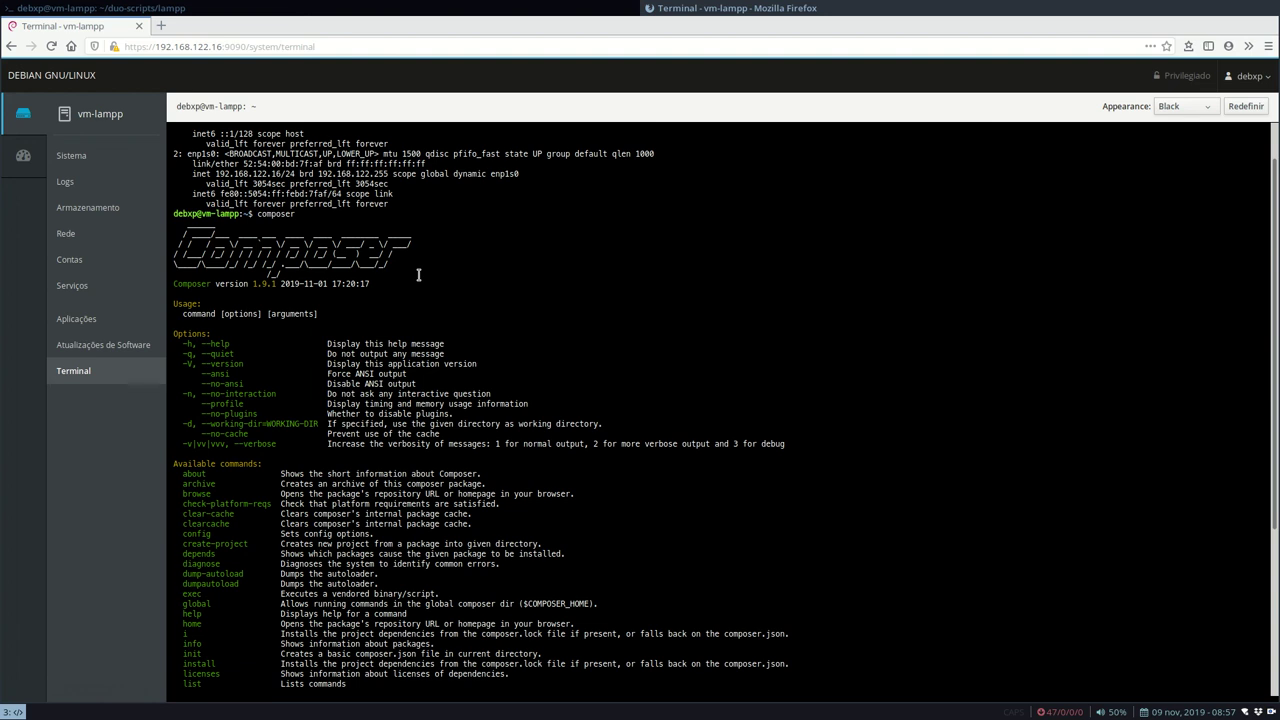